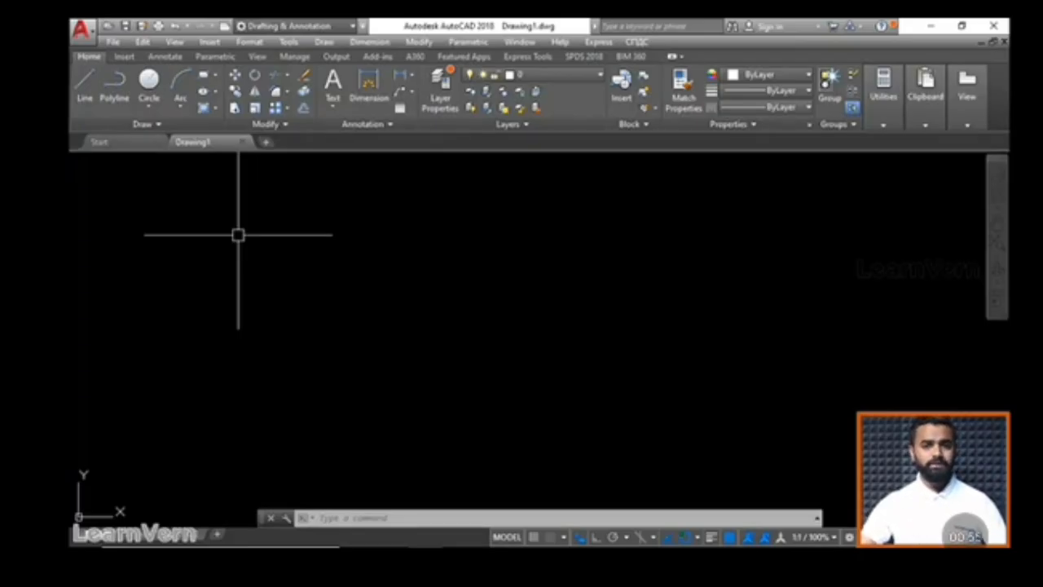
Draw a horizontal line in the middle of the drawing area with Ortho mode turned on
{"action": "left_click", "coordinate": [84, 87]}
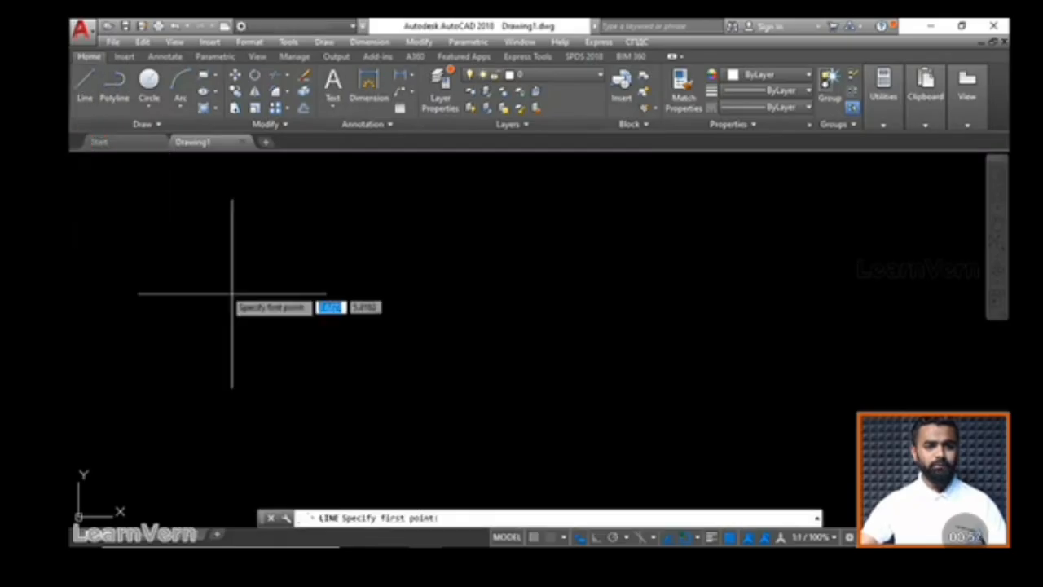
{"action": "left_click", "coordinate": [268, 277]}
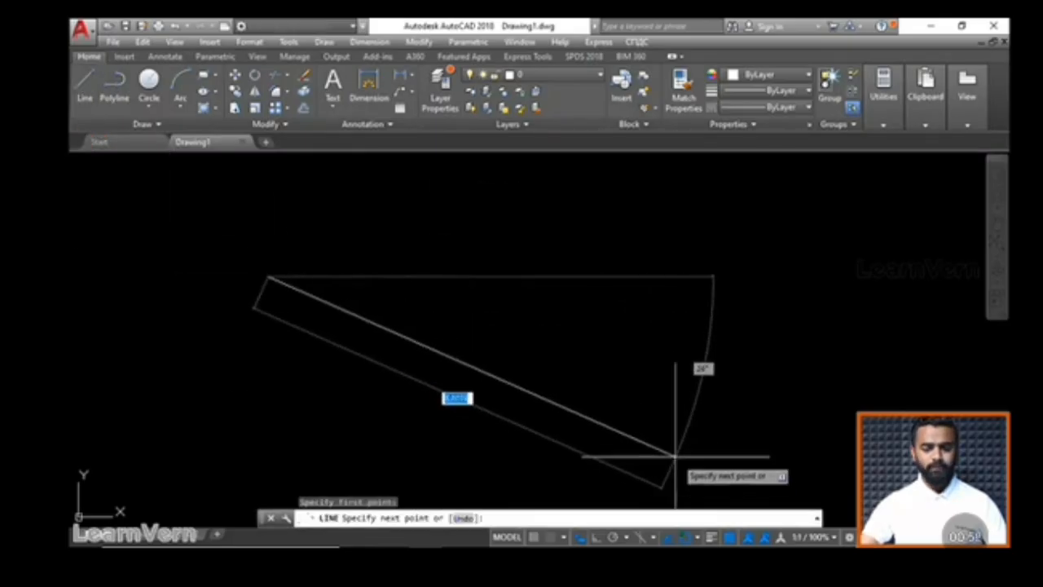
{"action": "key", "text": "F8"}
{"action": "left_click", "coordinate": [536, 301]}
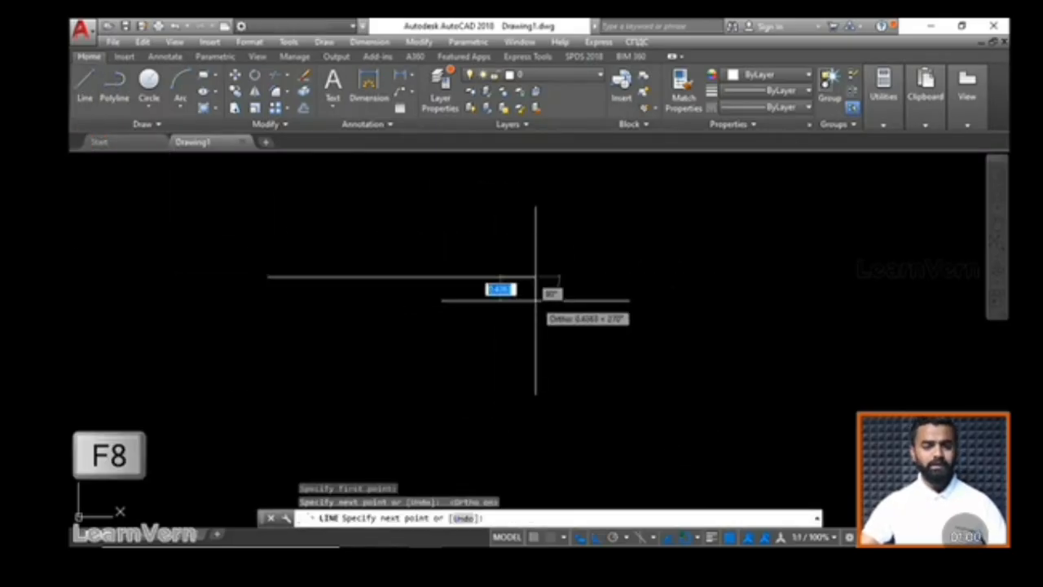
{"action": "key", "text": "Escape"}
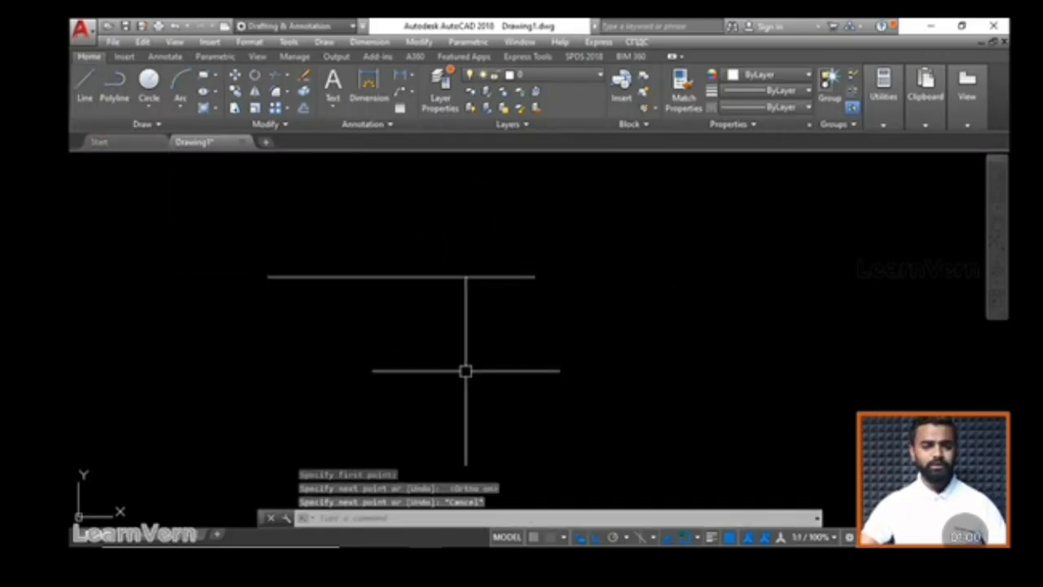
{"action": "left_click", "coordinate": [81, 88]}
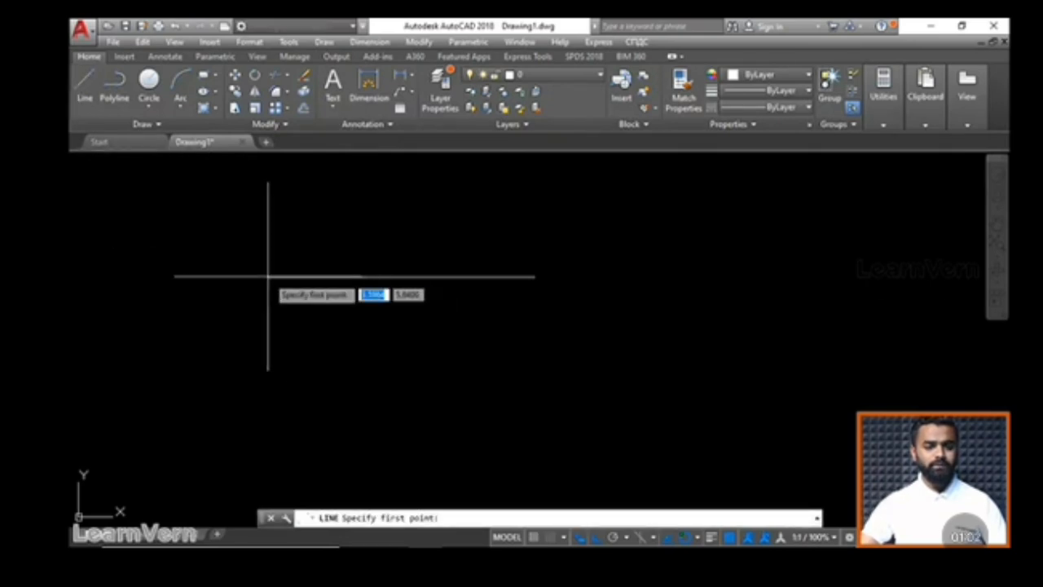
{"action": "key", "text": "Escape"}
{"action": "key", "text": "Escape"}
Turn on the Endpoint, Midpoint and Quadrant object snap modes while the Line command is running
{"action": "left_click", "coordinate": [84, 84]}
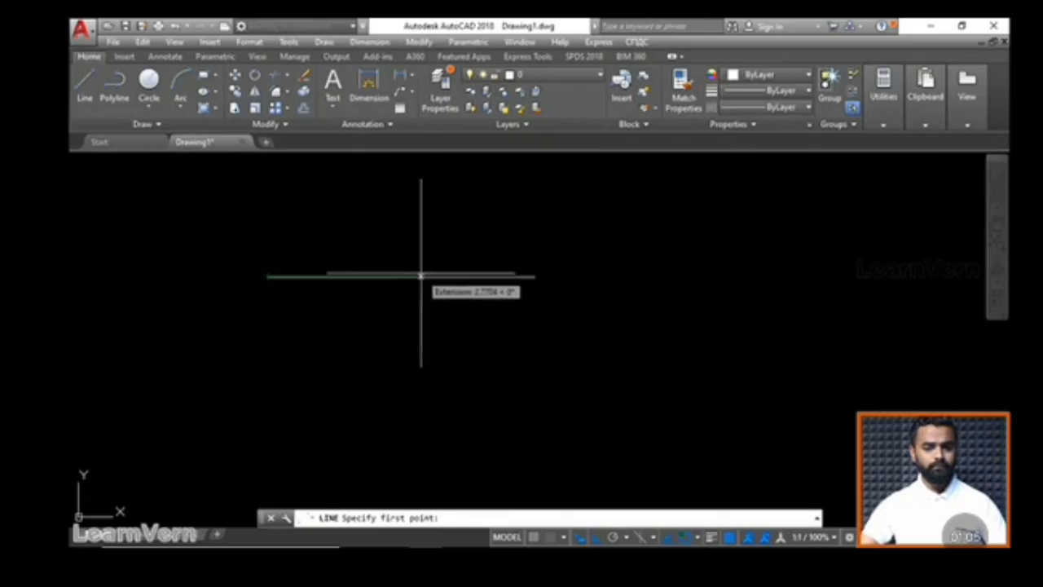
{"action": "left_click", "coordinate": [698, 540]}
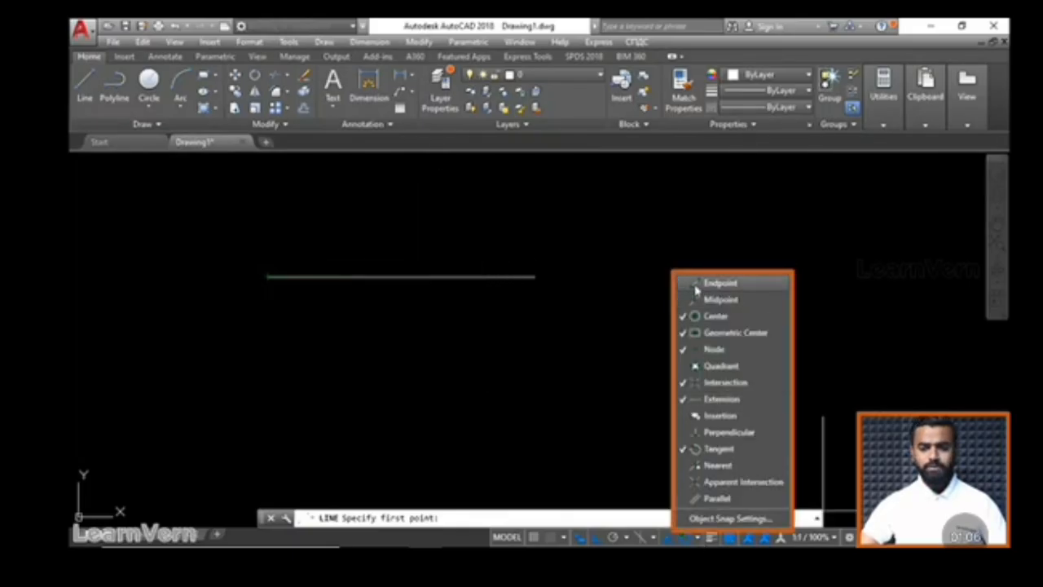
{"action": "left_click", "coordinate": [717, 367]}
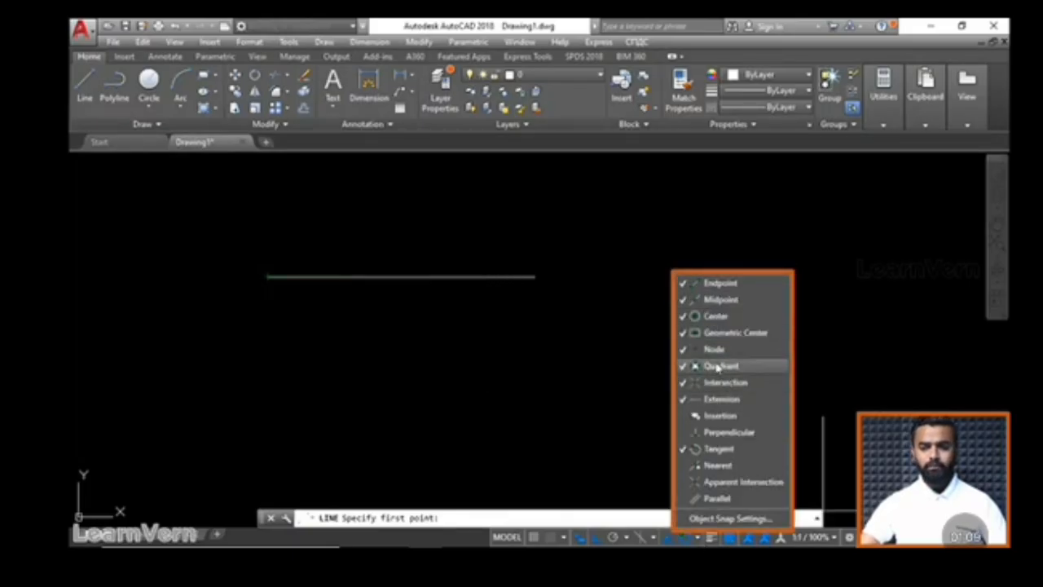
{"action": "left_click", "coordinate": [583, 416]}
Turn off the Midpoint object snap and try drawing a line from the existing line's left endpoint
{"action": "left_click", "coordinate": [268, 277]}
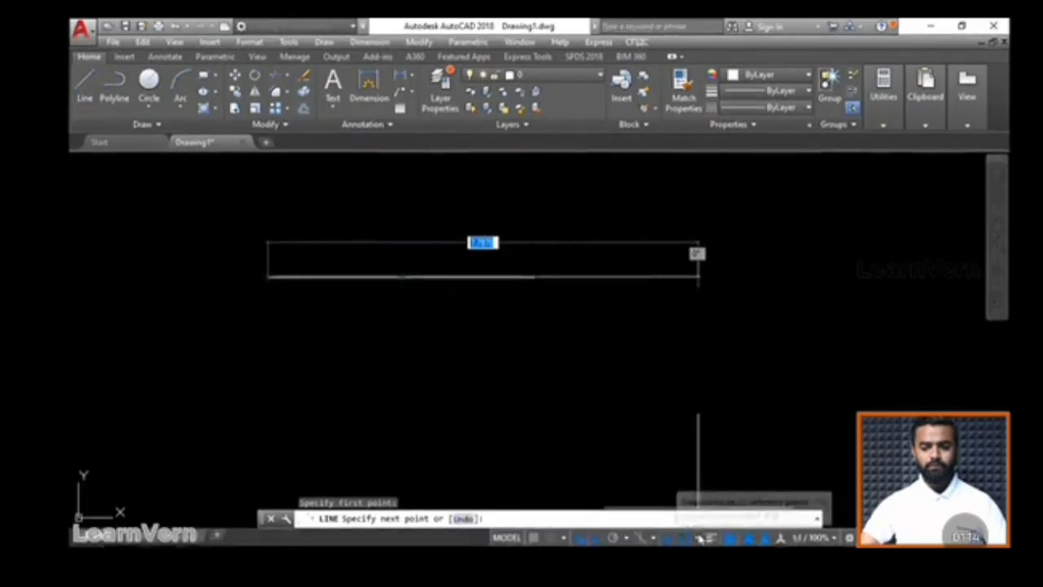
{"action": "left_click", "coordinate": [681, 562]}
{"action": "left_click", "coordinate": [708, 299]}
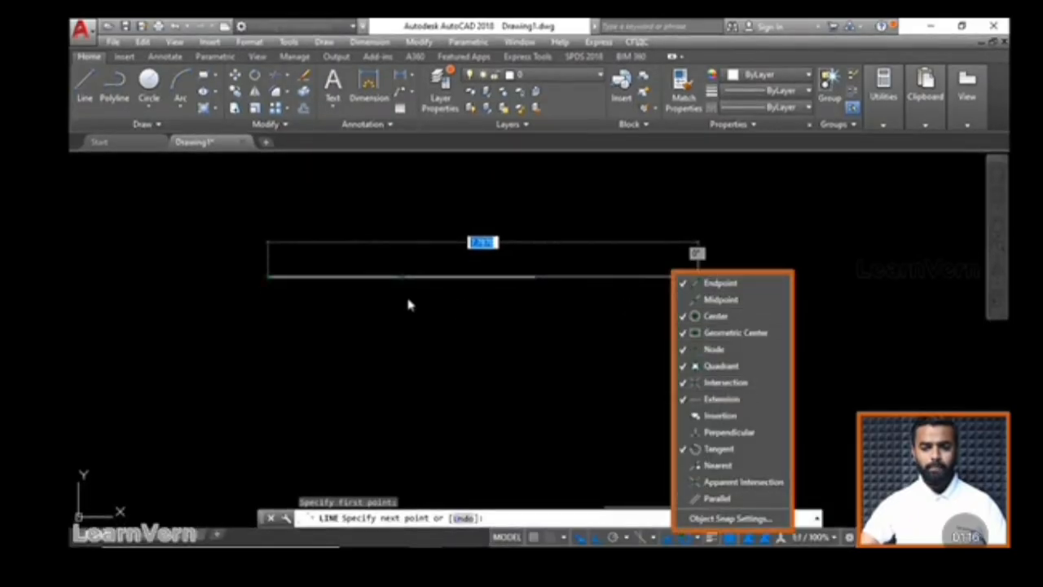
{"action": "left_click", "coordinate": [535, 320]}
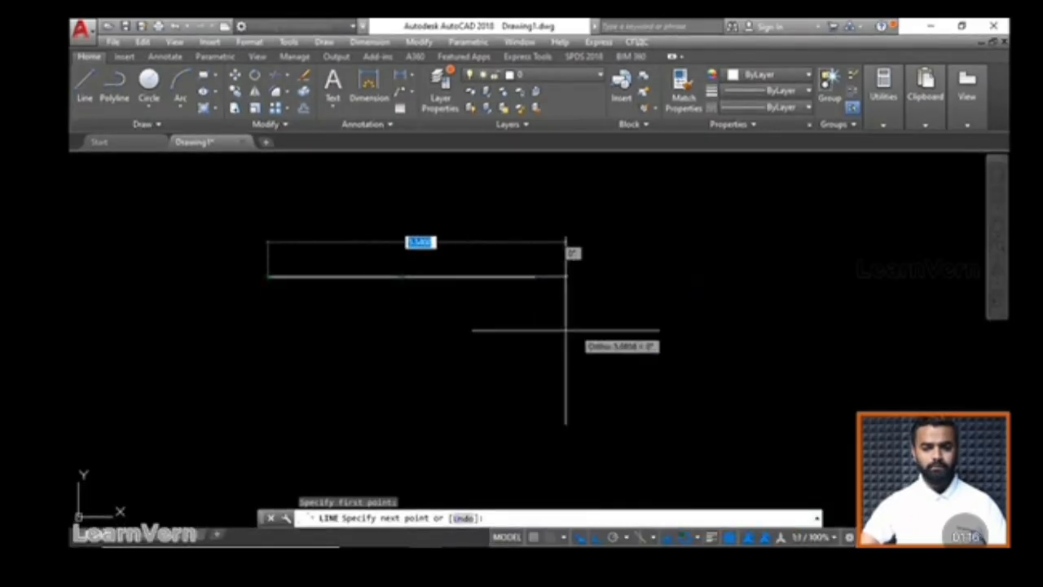
{"action": "left_click", "coordinate": [348, 277]}
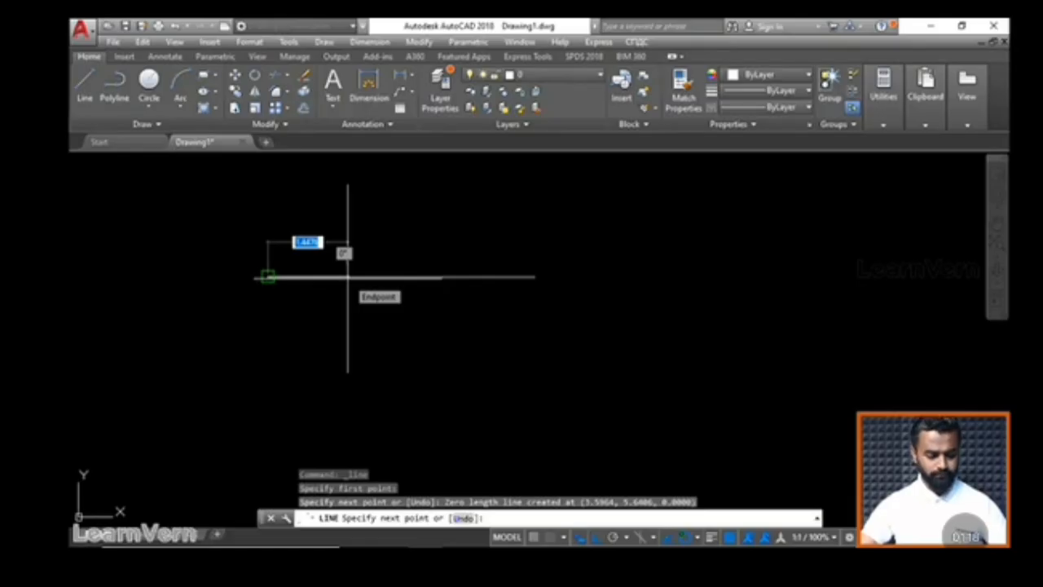
{"action": "key", "text": "Escape"}
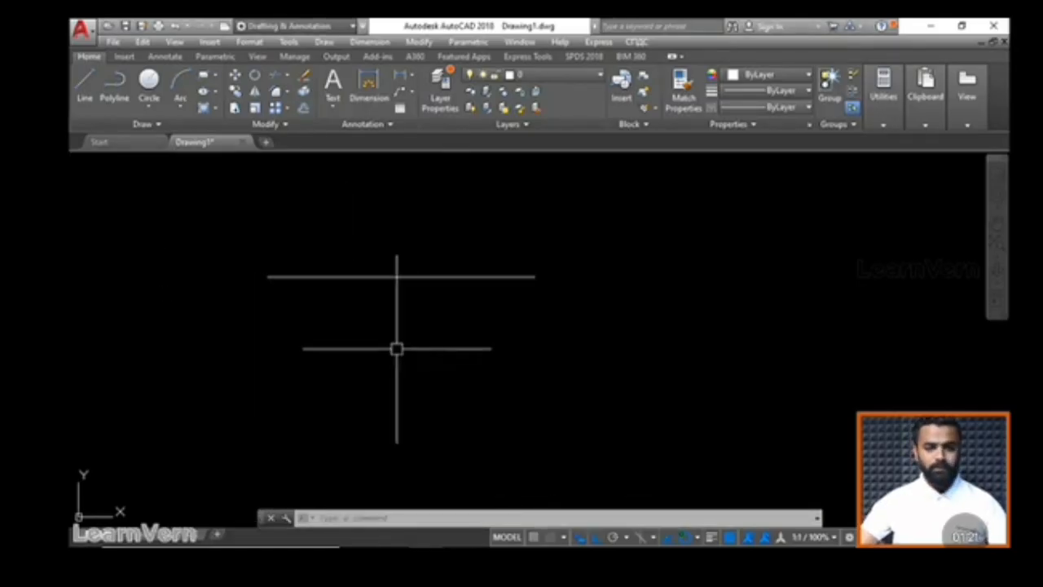
Draw a rectangle freehand just below the horizontal line, starting slightly left of the line's left end
{"action": "left_click", "coordinate": [202, 74]}
{"action": "left_click", "coordinate": [219, 316]}
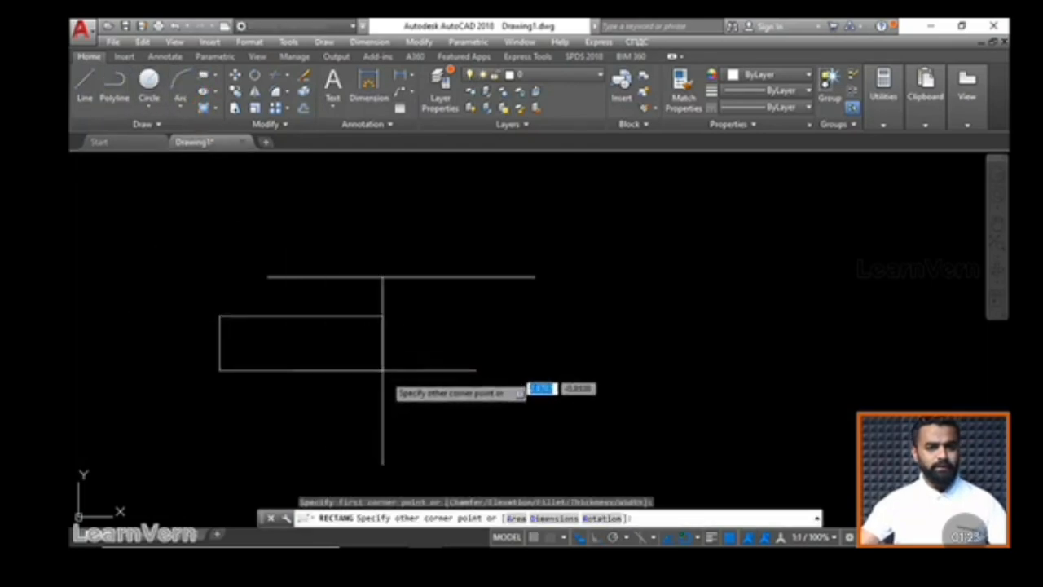
{"action": "left_click", "coordinate": [466, 452]}
Draw a line from the rectangle's upper edge near its left corner to the rectangle's geometric center
{"action": "left_click", "coordinate": [85, 85]}
{"action": "left_click", "coordinate": [220, 317]}
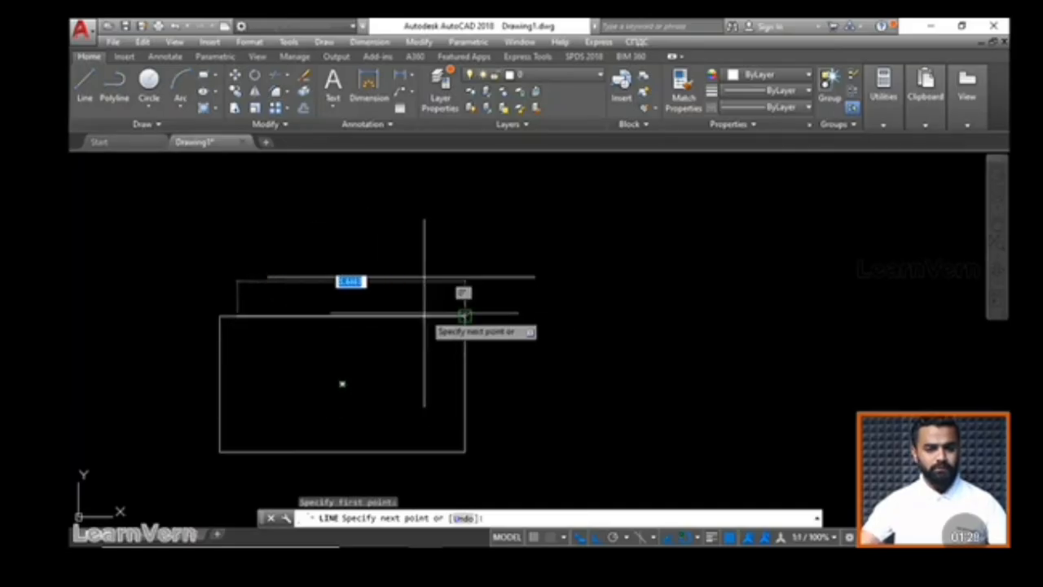
{"action": "left_click", "coordinate": [306, 315]}
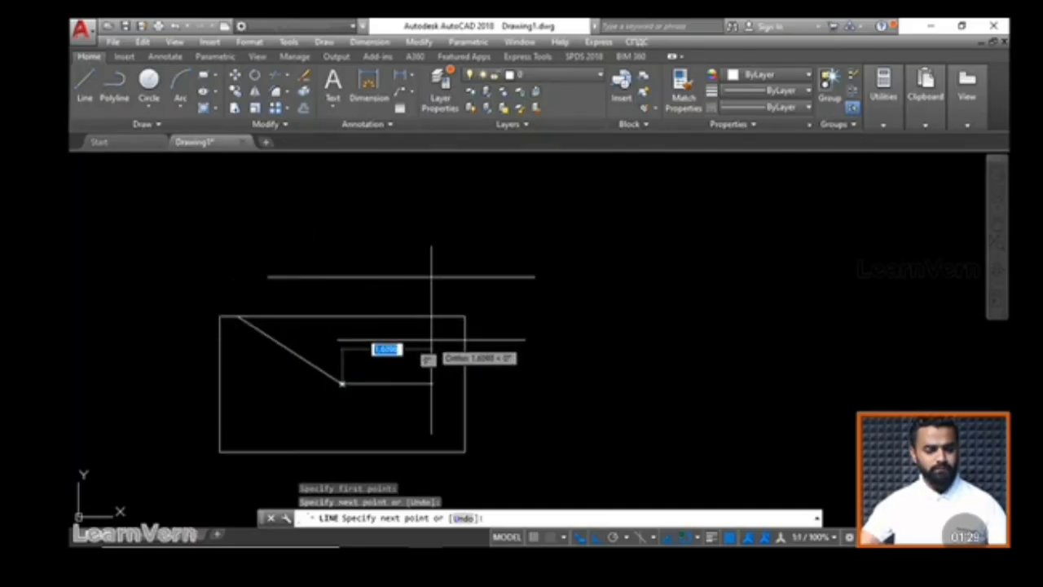
{"action": "key", "text": "Escape"}
{"action": "key", "text": "Escape"}
{"action": "key", "text": "Escape"}
{"action": "key", "text": "Escape"}
Erase the diagonal line inside the rectangle
{"action": "left_click", "coordinate": [330, 375]}
{"action": "left_click", "coordinate": [268, 360]}
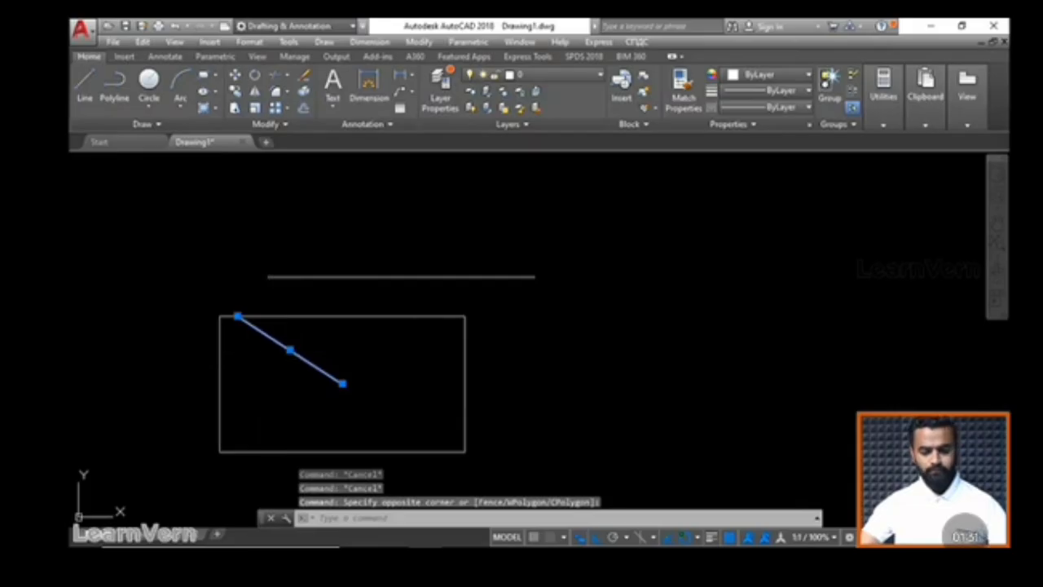
{"action": "key", "text": "Delete"}
Turn object snap off and draw a horizontal line freehand along the rectangle's upper edge
{"action": "left_click", "coordinate": [85, 86]}
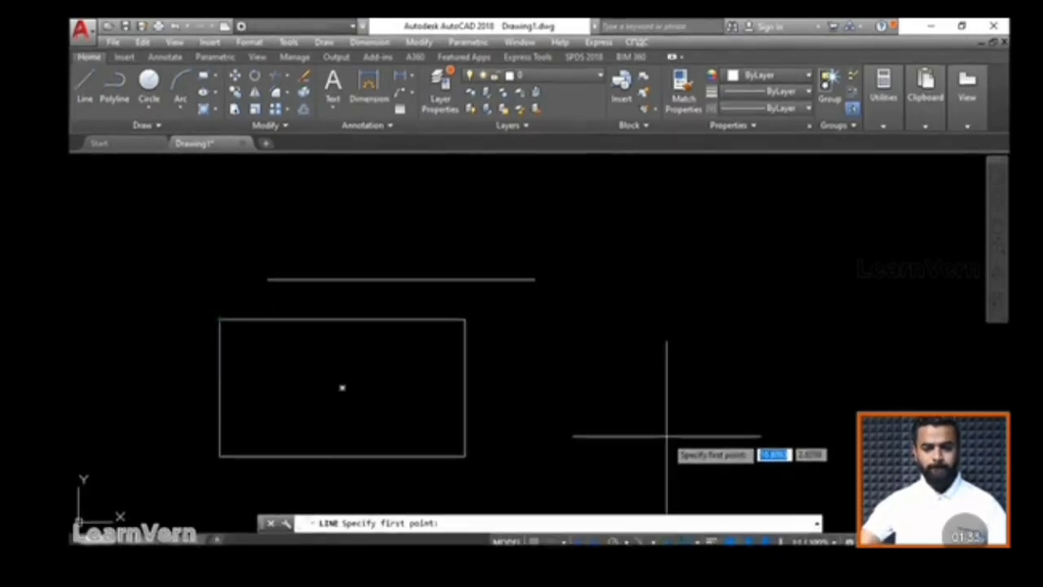
{"action": "left_click", "coordinate": [685, 539]}
{"action": "left_click", "coordinate": [697, 540]}
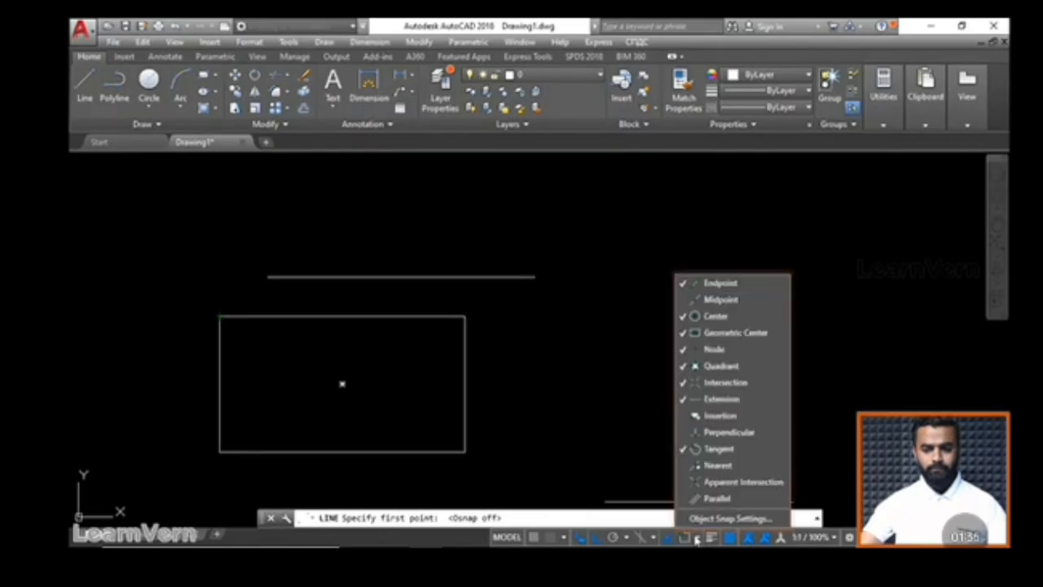
{"action": "left_click", "coordinate": [697, 539]}
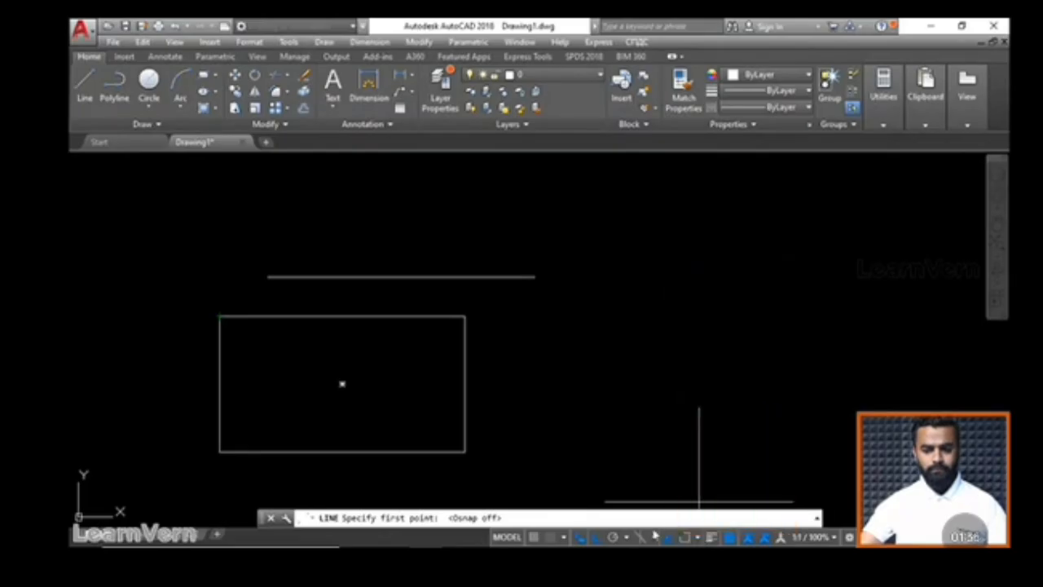
{"action": "left_click", "coordinate": [222, 316]}
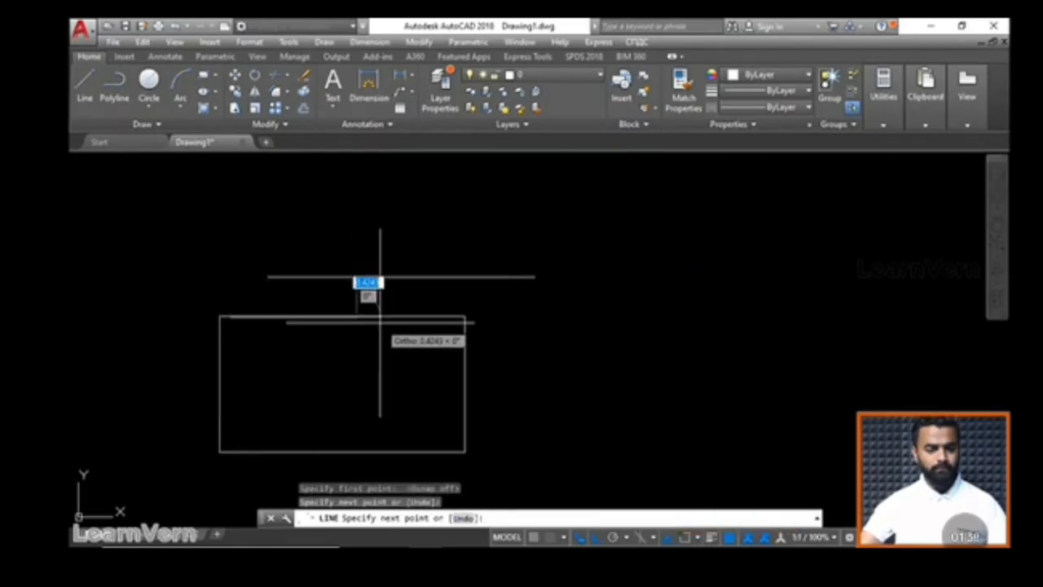
{"action": "key", "text": "Escape"}
{"action": "key", "text": "Escape"}
{"action": "key", "text": "Escape"}
Erase the unsnapped line running just below the rectangle's upper edge
{"action": "scroll", "coordinate": [333, 312], "scroll_direction": "up", "scroll_amount": 5}
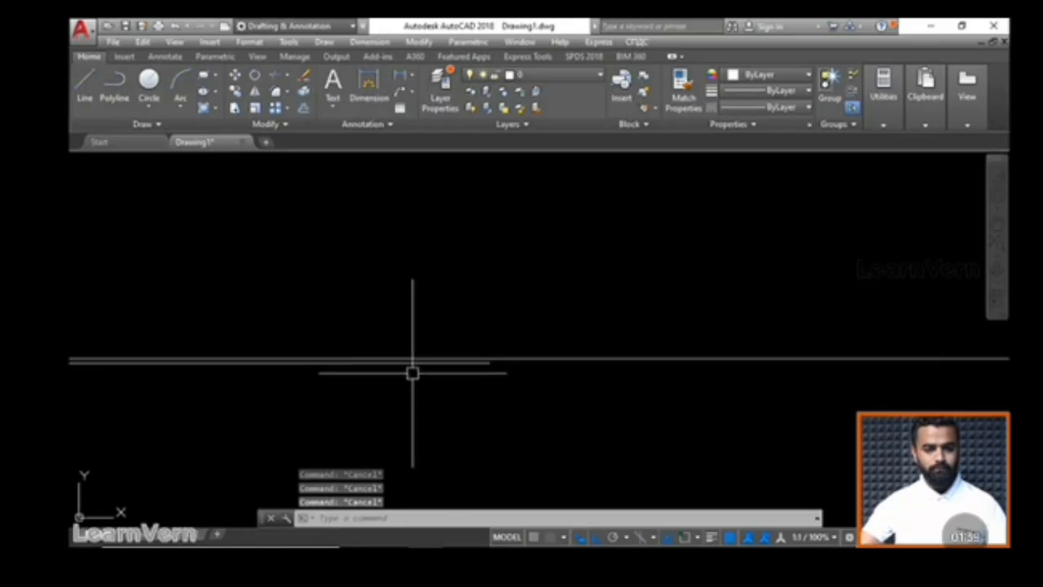
{"action": "key", "text": "Delete"}
{"action": "scroll", "coordinate": [408, 358], "scroll_direction": "down", "scroll_amount": 3}
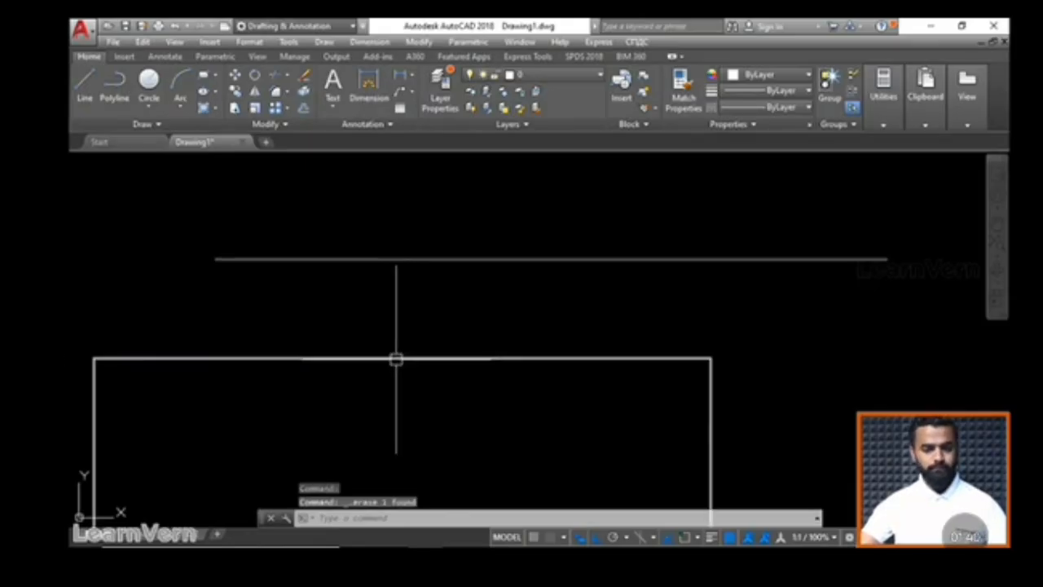
{"action": "middle_click_drag", "start_coordinate": [396, 357], "coordinate": [456, 326]}
Turn object snap back on and review the list of available snap modes
{"action": "left_click", "coordinate": [683, 538]}
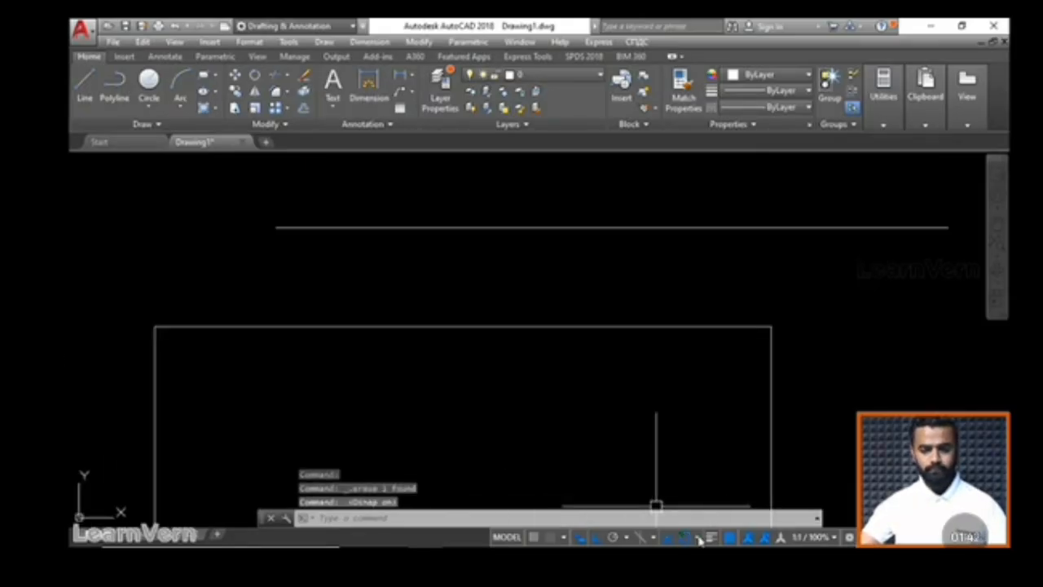
{"action": "left_click", "coordinate": [699, 539]}
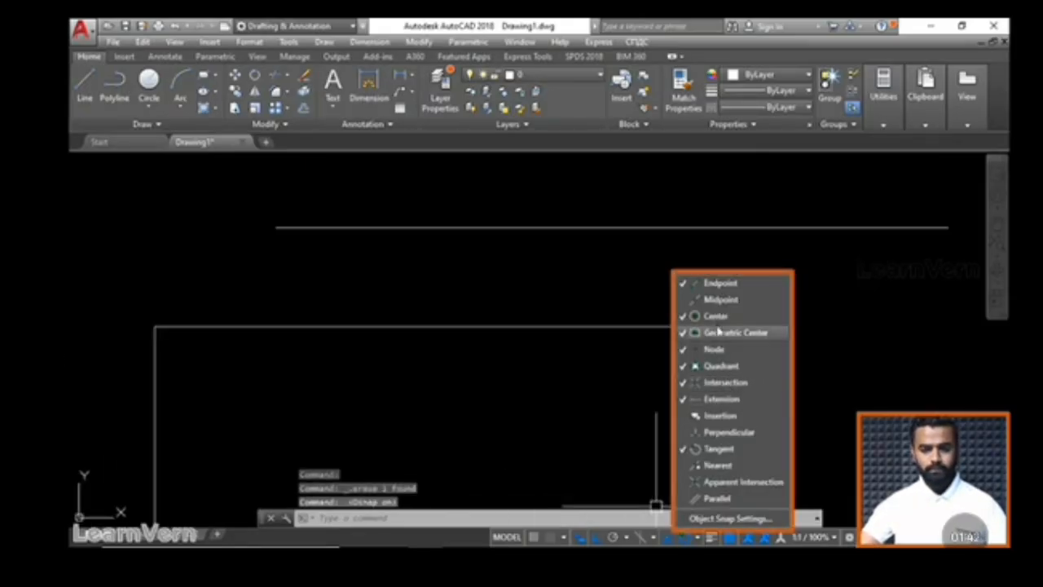
{"action": "left_click", "coordinate": [288, 369]}
Try the Endpoint snap by starting a line at the rectangle's upper-left corner, and leave the command
{"action": "left_click", "coordinate": [85, 81]}
{"action": "left_click", "coordinate": [155, 326]}
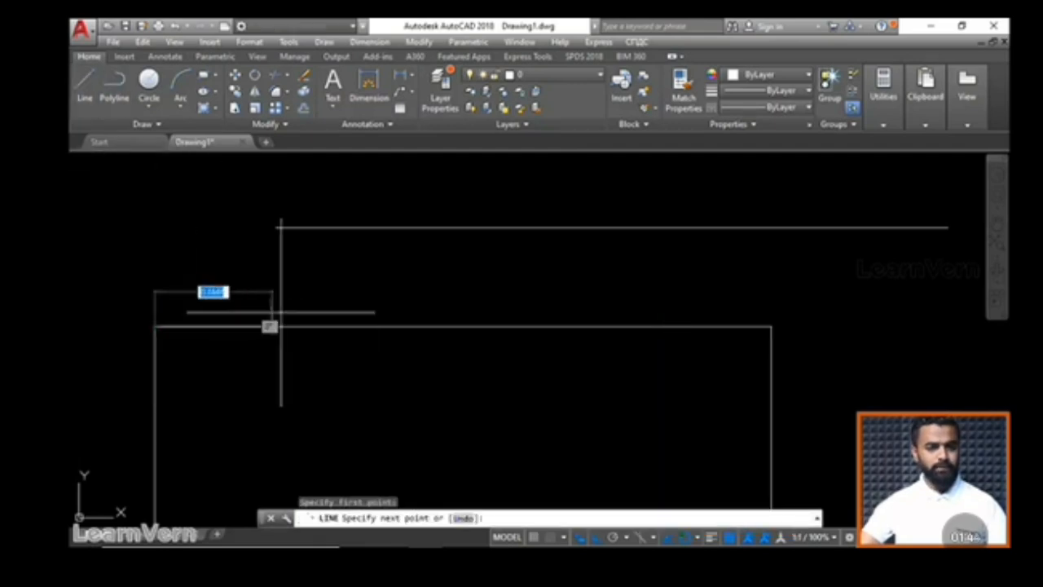
{"action": "left_click", "coordinate": [434, 318]}
{"action": "key", "text": "Escape"}
{"action": "key", "text": "Escape"}
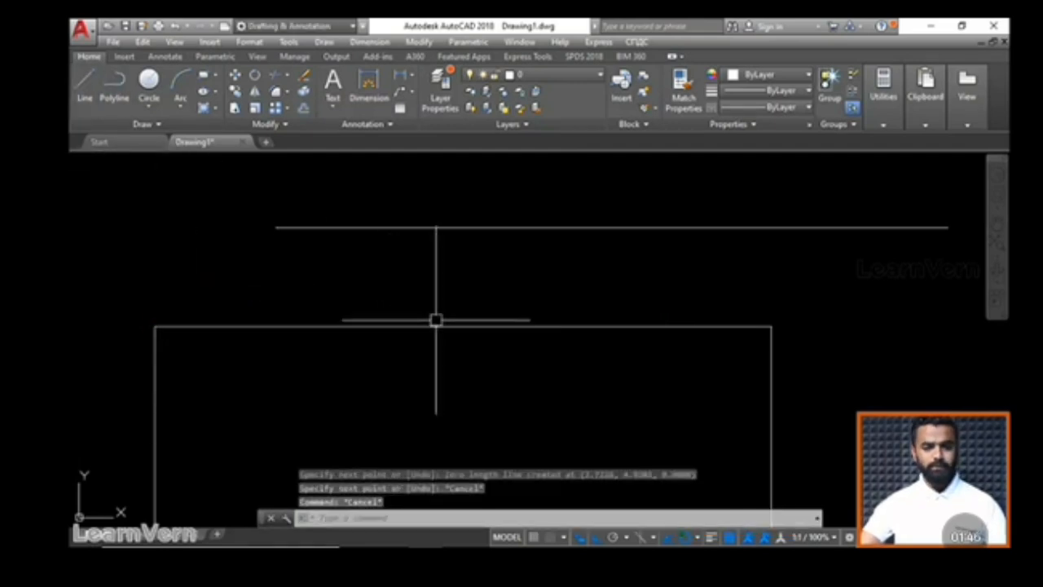
Try the Endpoint snap by starting a line at the rectangle's upper-right corner, and leave the command
{"action": "scroll", "coordinate": [436, 319], "scroll_direction": "down", "scroll_amount": 4}
{"action": "middle_click_drag", "start_coordinate": [430, 349], "coordinate": [392, 256]}
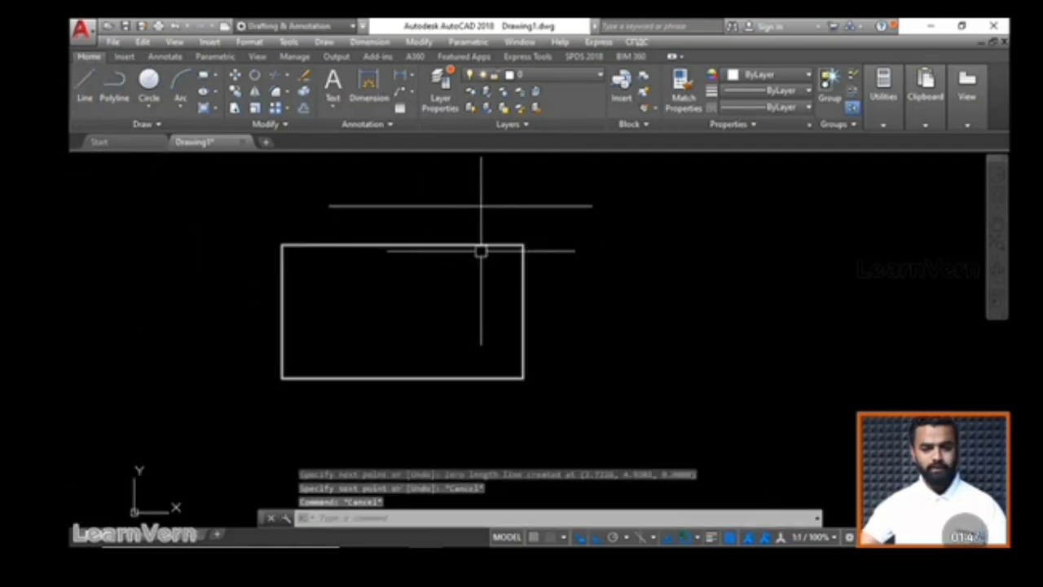
{"action": "type", "text": "l"}
{"action": "key", "text": "Return"}
{"action": "left_click", "coordinate": [523, 245]}
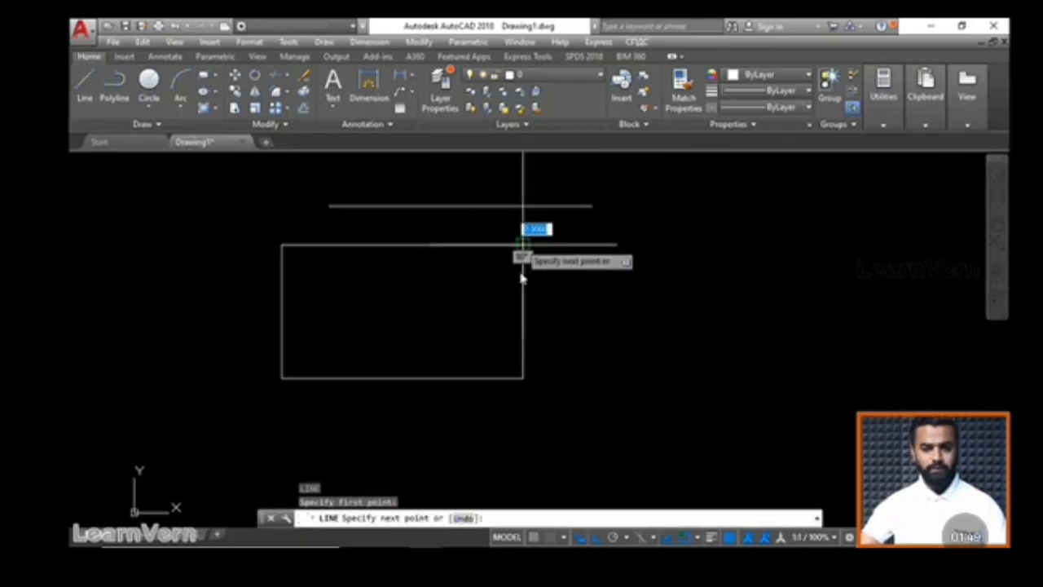
{"action": "left_click", "coordinate": [523, 245]}
{"action": "key", "text": "Escape"}
Try the Endpoint snap with lines started at the rectangle's lower-right and lower-left corners, cancelling each one
{"action": "key", "text": "Return"}
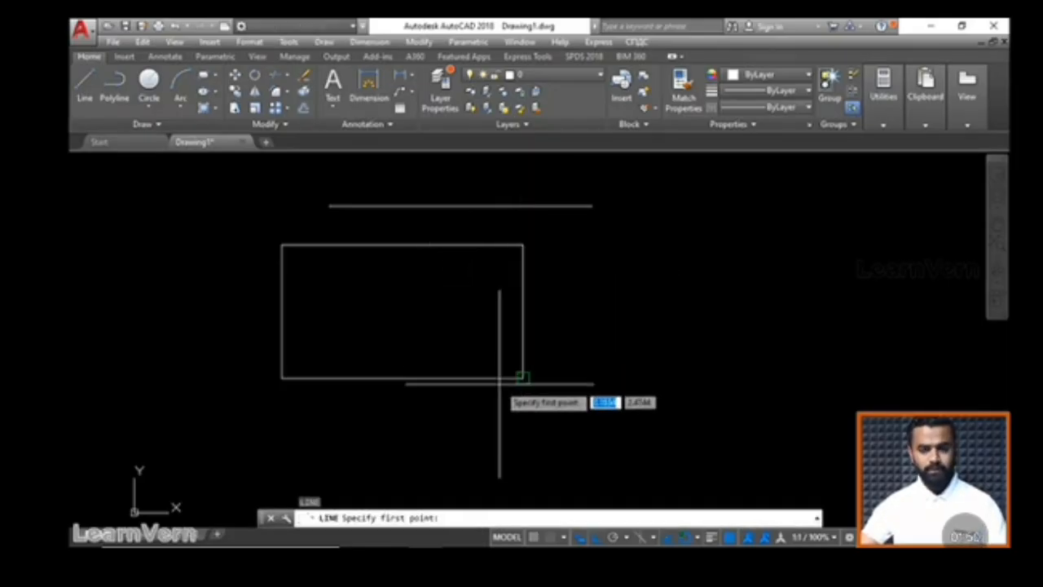
{"action": "left_click", "coordinate": [522, 378]}
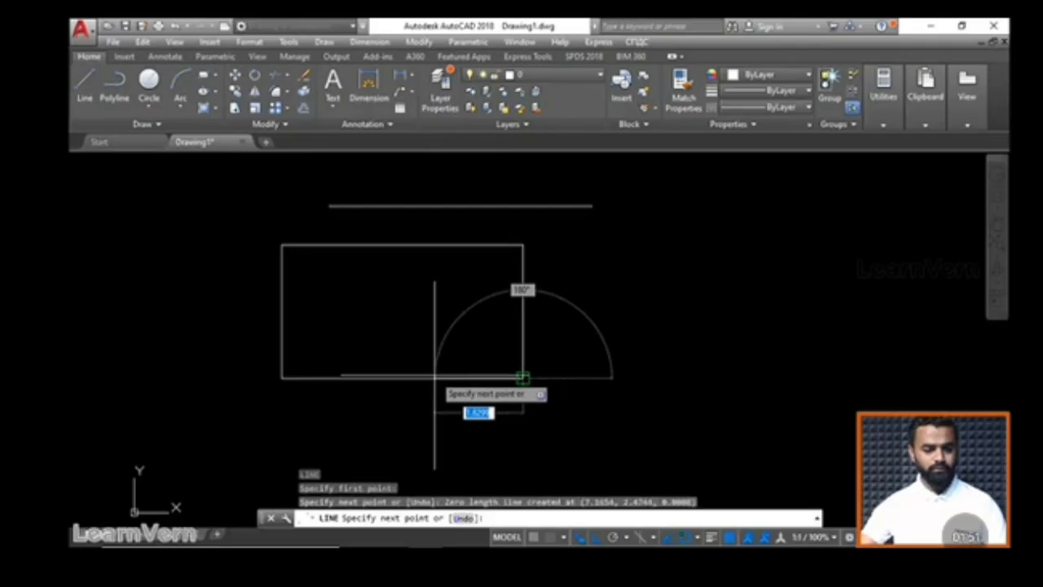
{"action": "key", "text": "Escape"}
{"action": "key", "text": "Return"}
{"action": "left_click", "coordinate": [281, 378]}
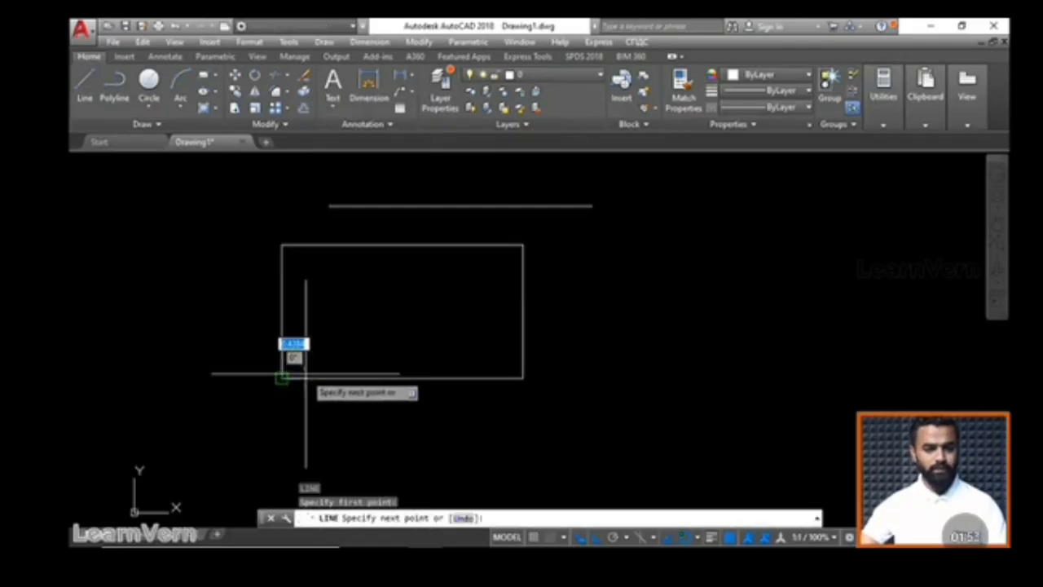
{"action": "left_click", "coordinate": [306, 375]}
{"action": "key", "text": "Escape"}
{"action": "middle_click_drag", "start_coordinate": [345, 313], "coordinate": [398, 330]}
{"action": "left_click", "coordinate": [339, 271]}
{"action": "key", "text": "Escape"}
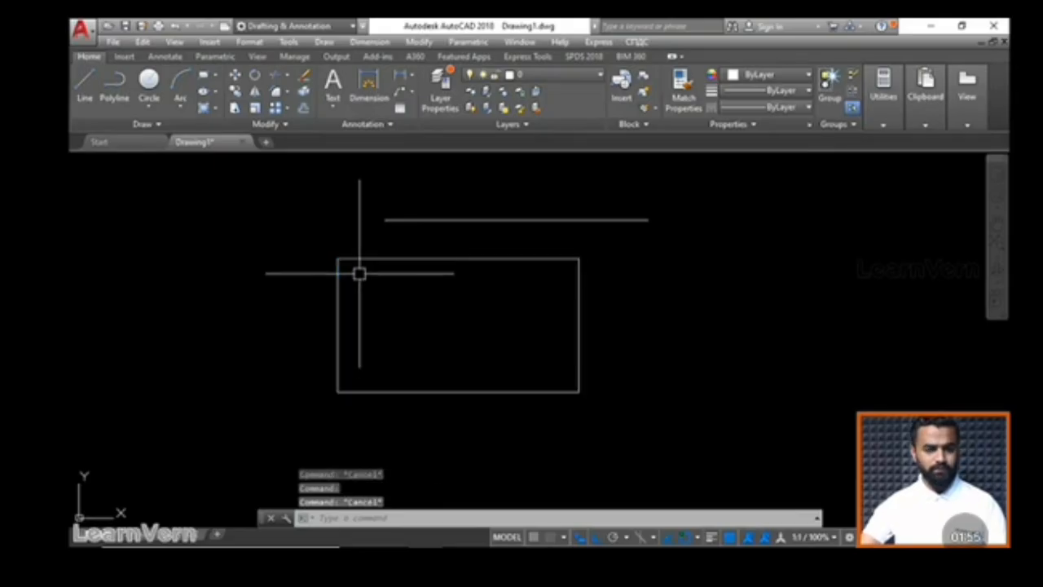
{"action": "left_click", "coordinate": [357, 260]}
{"action": "key", "text": "Escape"}
{"action": "left_click", "coordinate": [318, 245]}
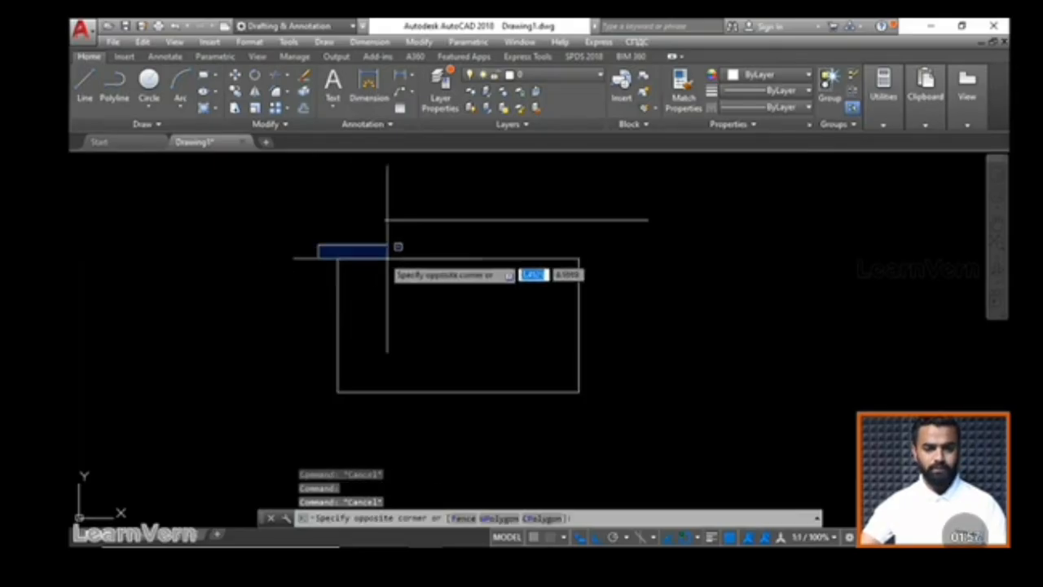
{"action": "key", "text": "Escape"}
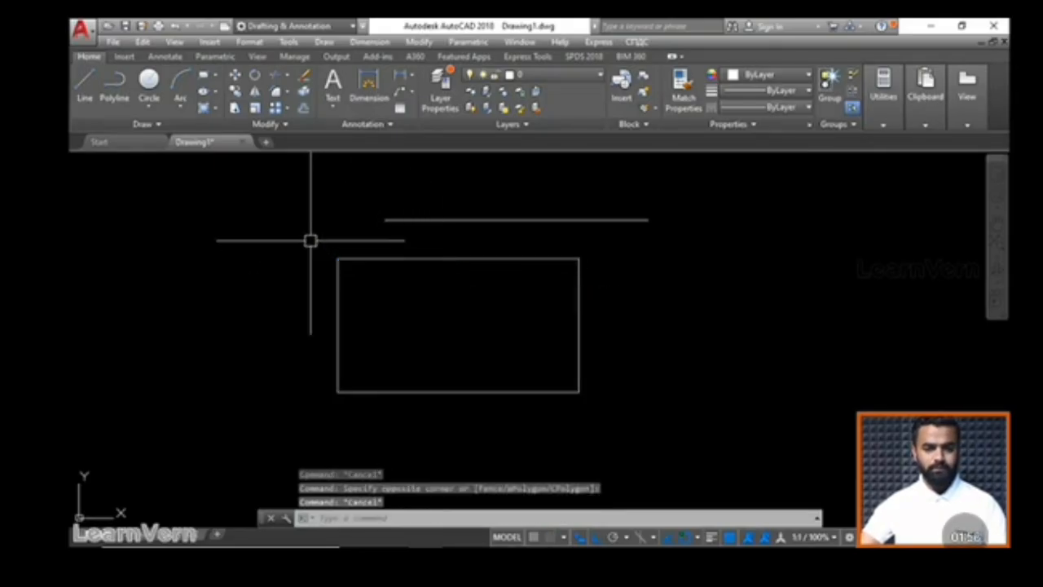
{"action": "left_click", "coordinate": [310, 241]}
{"action": "key", "text": "Escape"}
{"action": "left_click", "coordinate": [303, 339]}
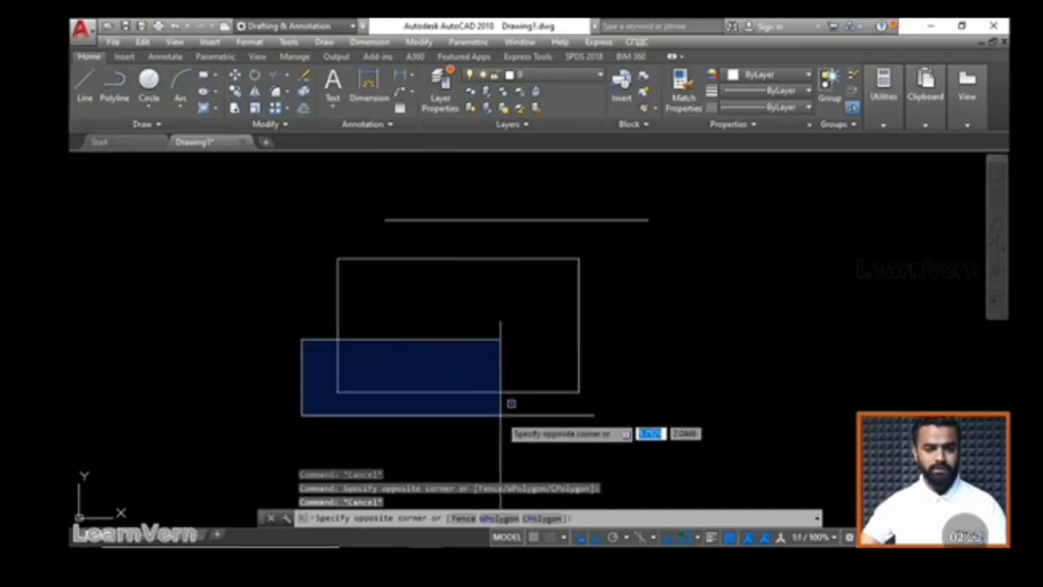
{"action": "key", "text": "Escape"}
{"action": "left_click", "coordinate": [509, 359]}
{"action": "key", "text": "Escape"}
{"action": "left_click", "coordinate": [505, 235]}
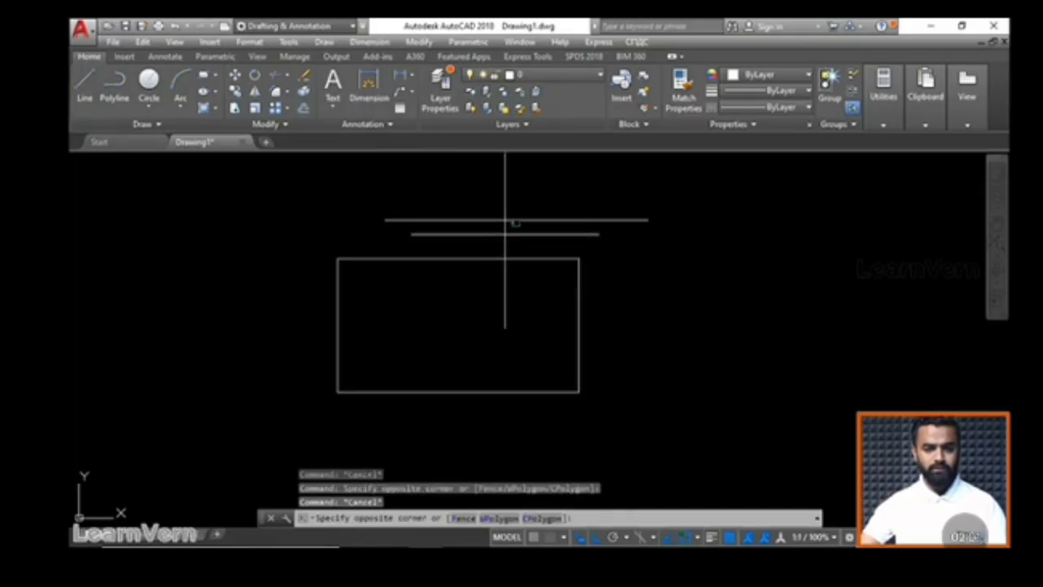
{"action": "left_click", "coordinate": [633, 367]}
{"action": "key", "text": "Escape"}
{"action": "key", "text": "Escape"}
{"action": "key", "text": "Escape"}
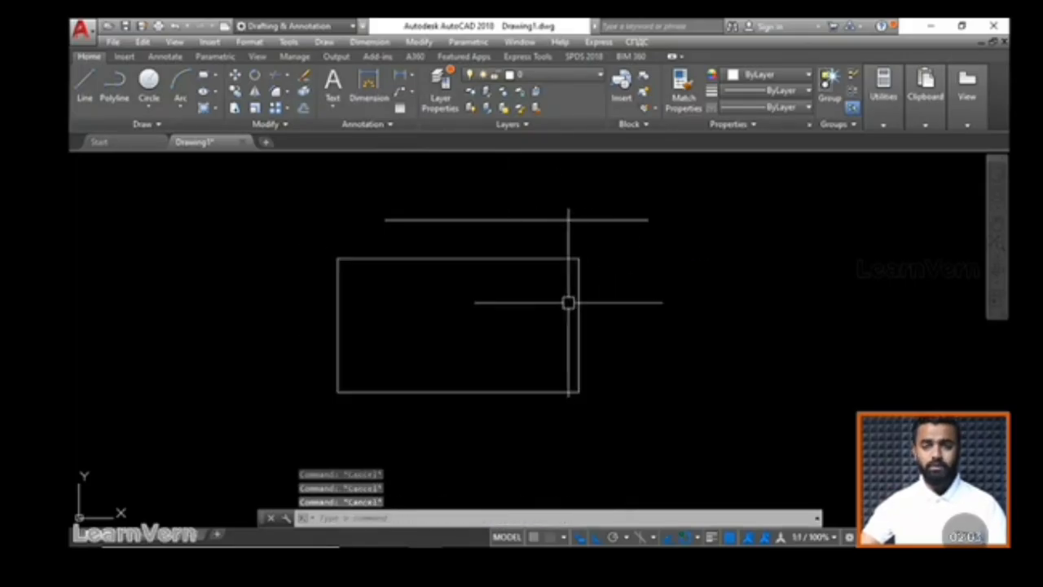
Delete the stray zero-length line at the left end of the horizontal line above the rectangle
{"action": "left_click", "coordinate": [372, 199]}
{"action": "left_click", "coordinate": [598, 236]}
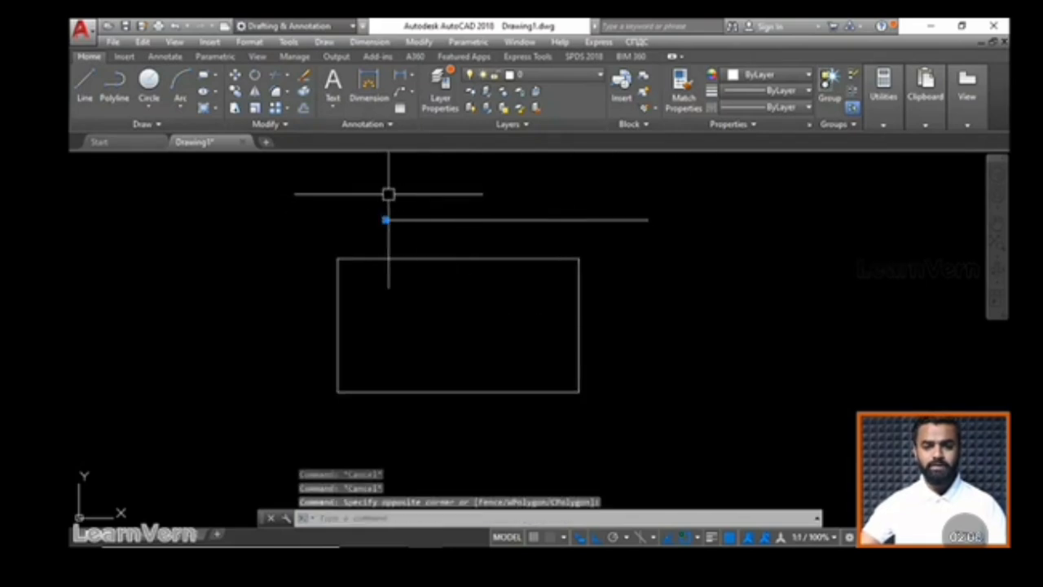
{"action": "left_click", "coordinate": [386, 193]}
{"action": "left_click", "coordinate": [754, 241]}
{"action": "key", "text": "Escape"}
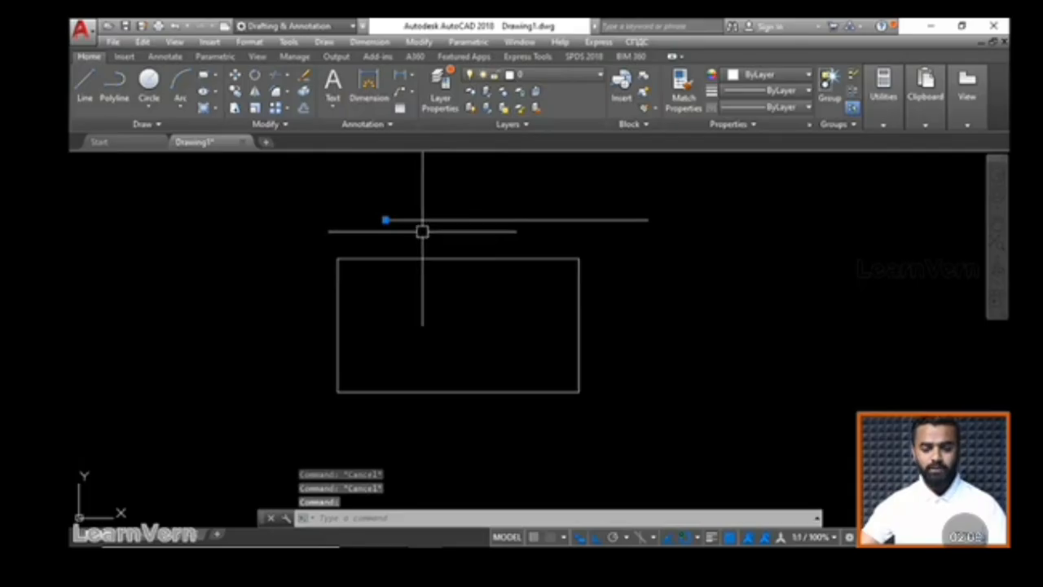
{"action": "key", "text": "Delete"}
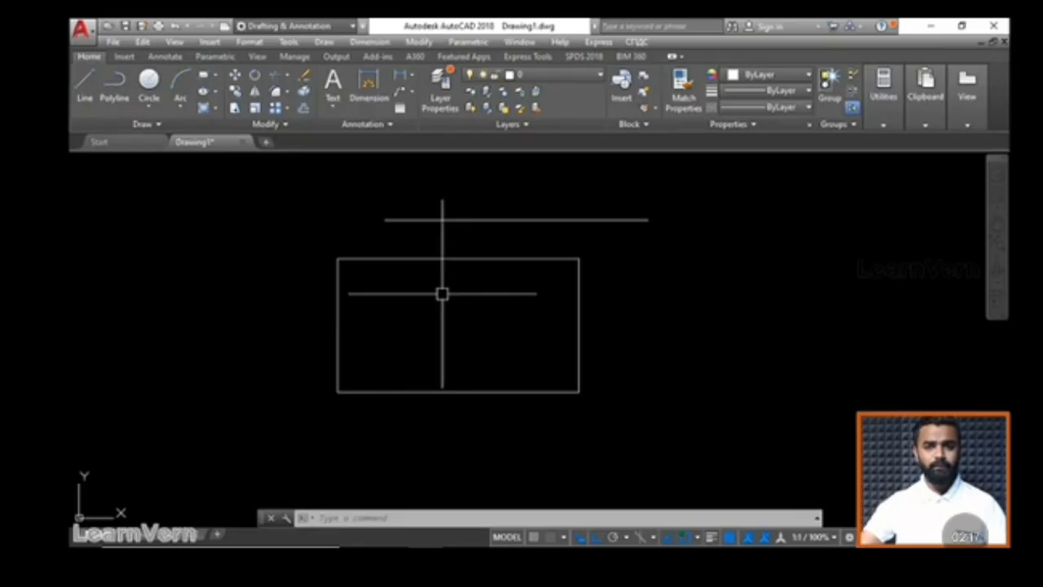
Delete the rectangle and the horizontal line above it to clear the drawing
{"action": "middle_click_drag", "start_coordinate": [477, 296], "coordinate": [429, 301]}
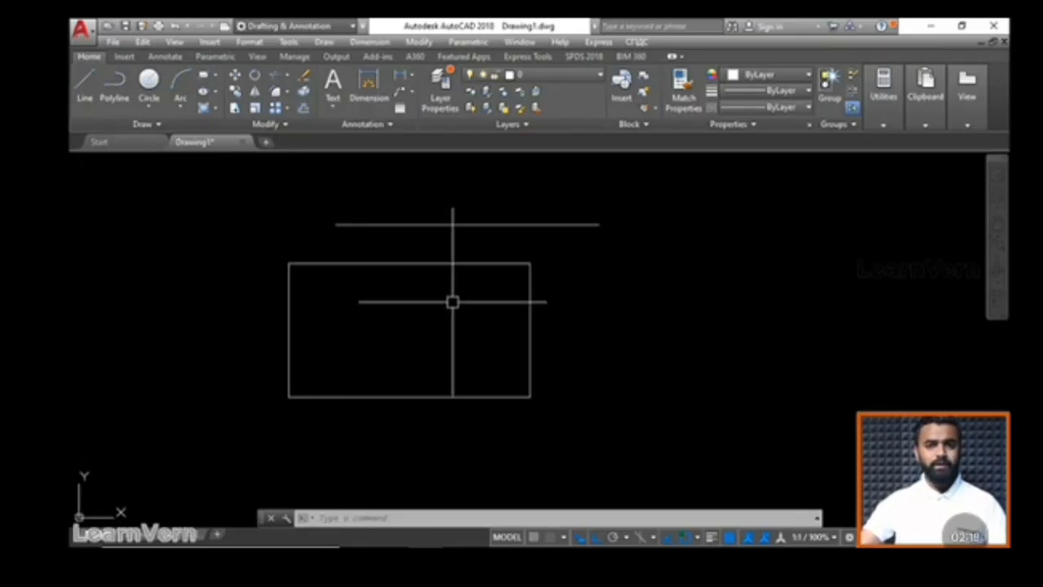
{"action": "left_click", "coordinate": [665, 442]}
{"action": "left_click", "coordinate": [217, 175]}
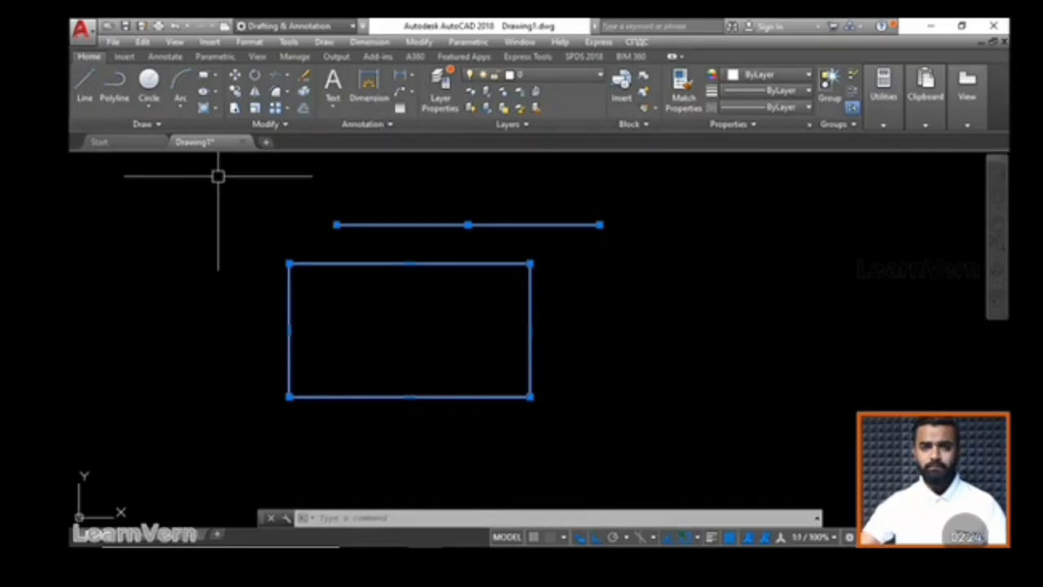
{"action": "key", "text": "Delete"}
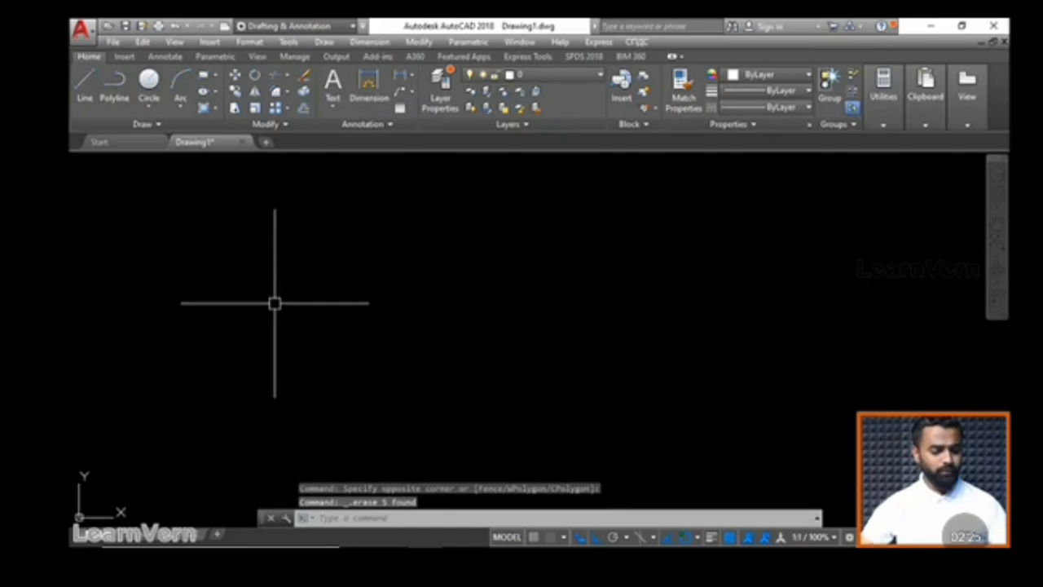
Configure the drawing units to decimal lengths with 0.00 precision and meters as the insertion scale
{"action": "type", "text": "un"}
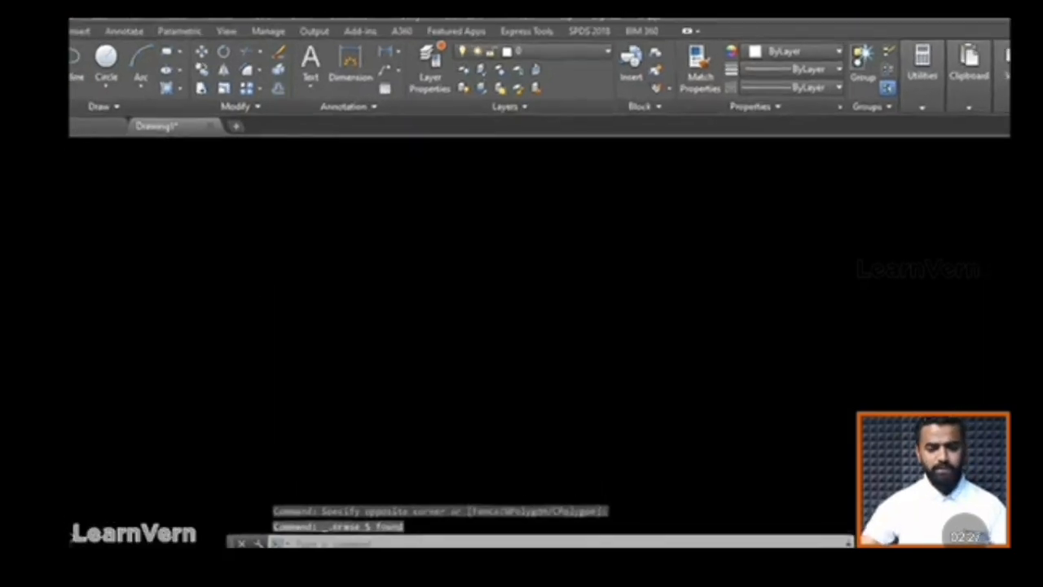
{"action": "key", "text": "Return"}
{"action": "left_click", "coordinate": [412, 295]}
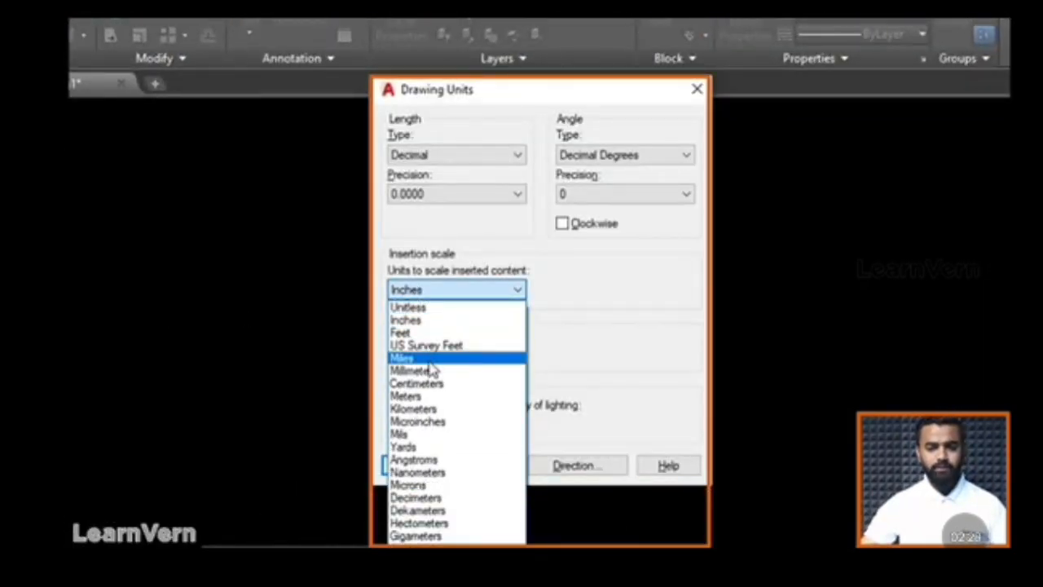
{"action": "left_click", "coordinate": [410, 396]}
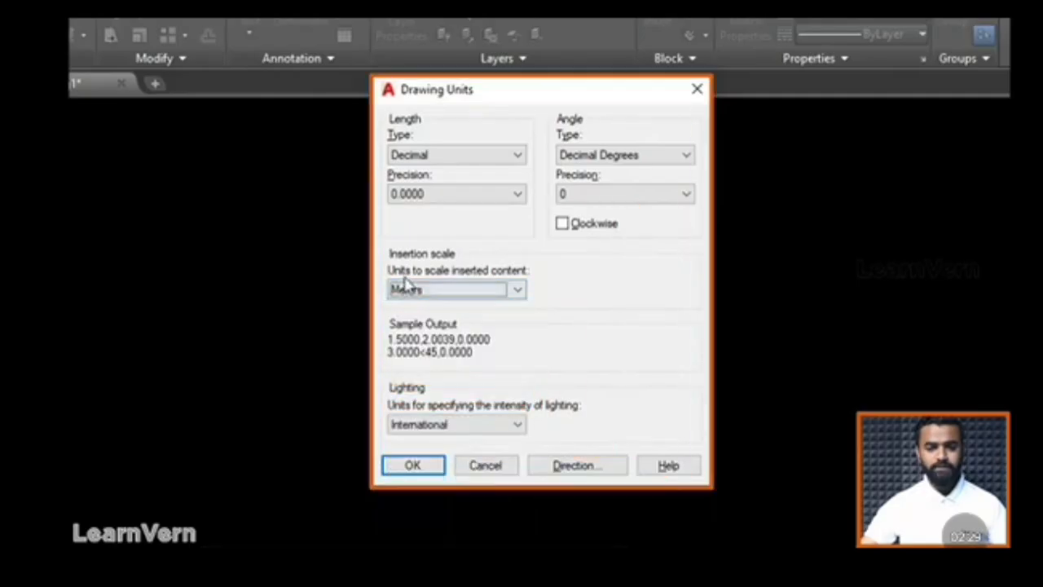
{"action": "left_click", "coordinate": [419, 156]}
{"action": "left_click", "coordinate": [421, 186]}
{"action": "left_click", "coordinate": [422, 193]}
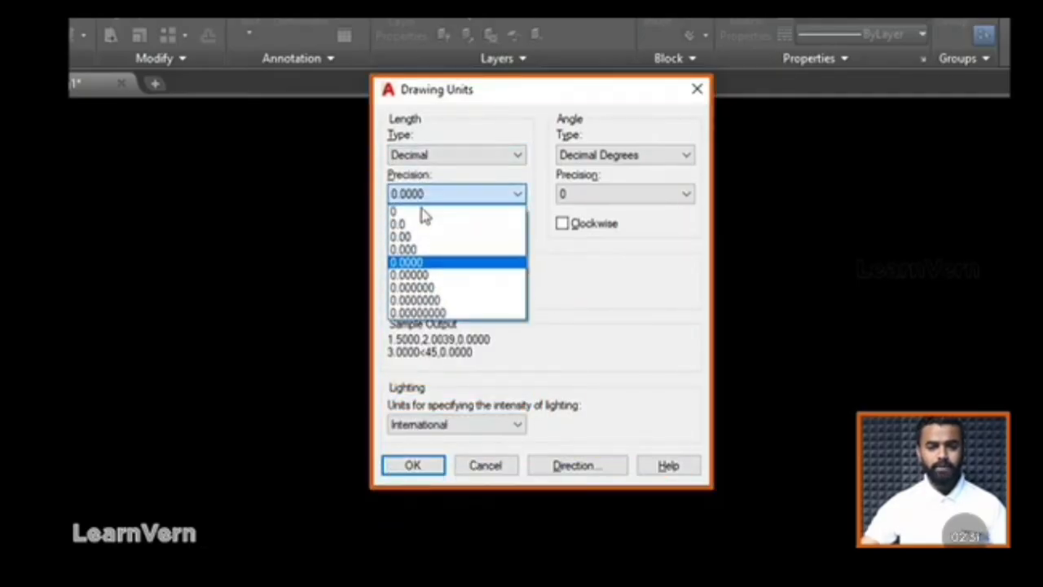
{"action": "left_click", "coordinate": [415, 249]}
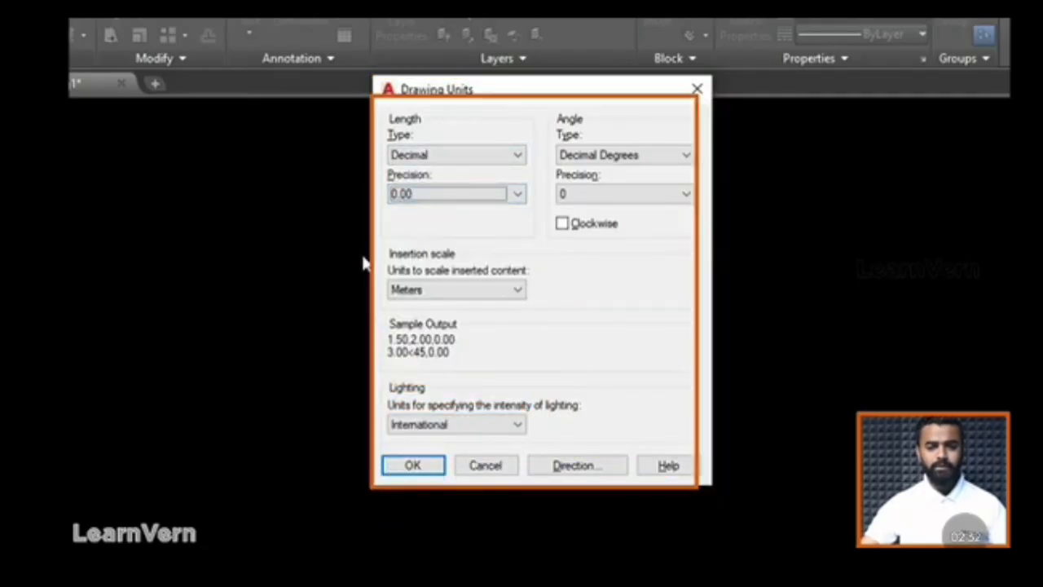
{"action": "left_click", "coordinate": [413, 466]}
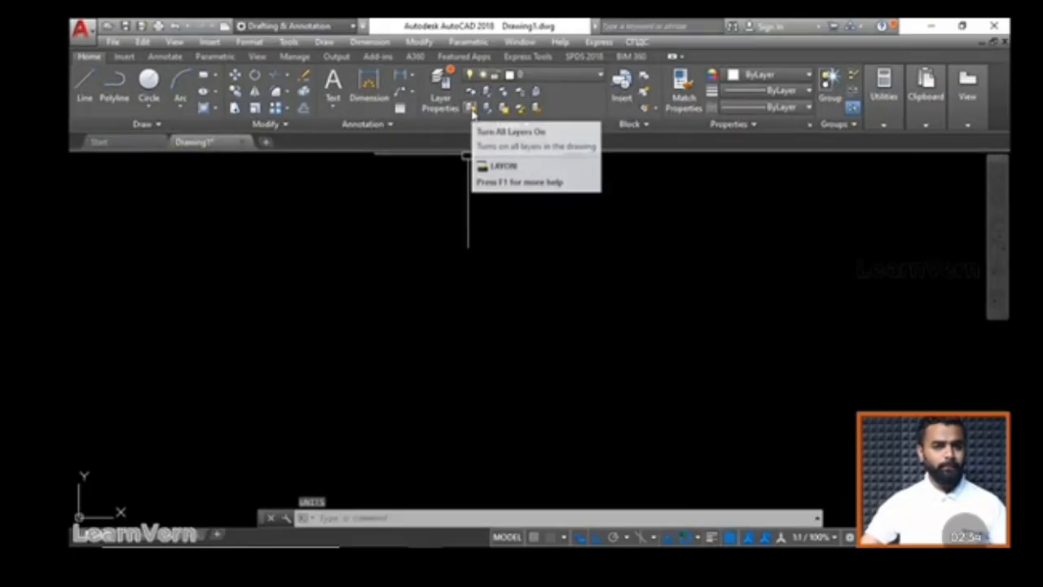
Modify the Standard dimension style so its linear dimensions use 0.00 precision
{"action": "type", "text": "d"}
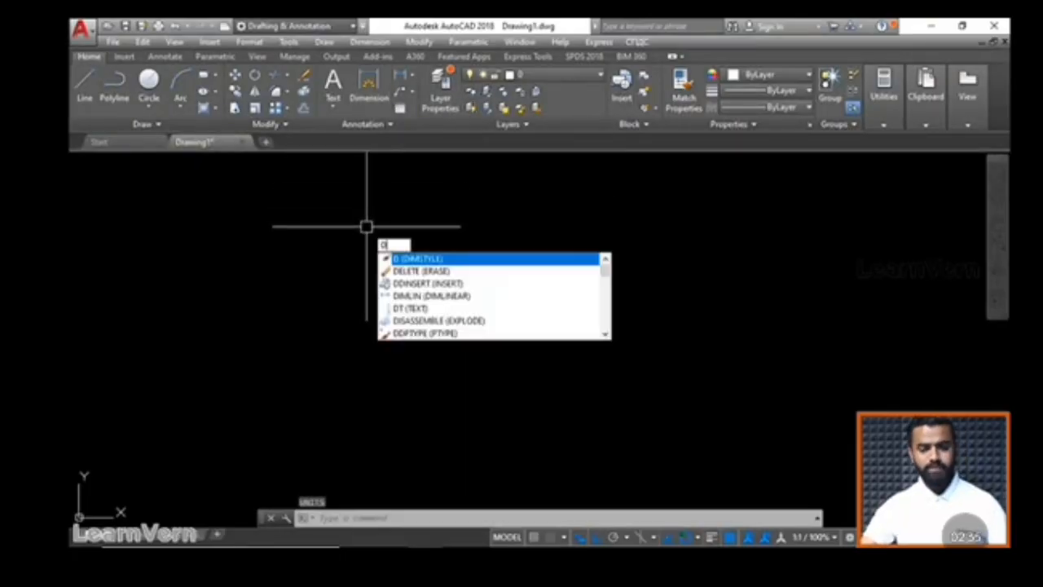
{"action": "key", "text": "Return"}
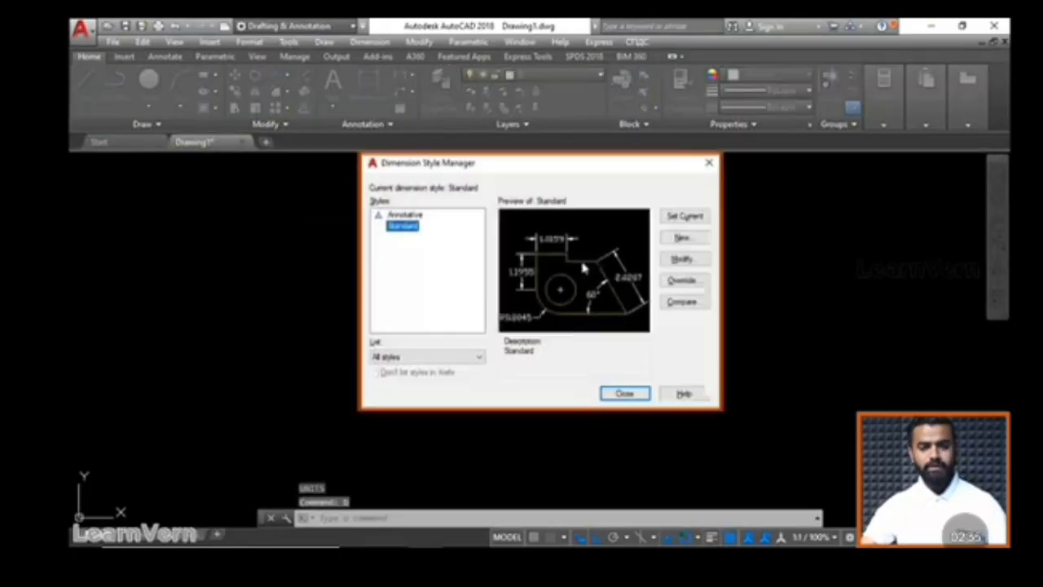
{"action": "left_click", "coordinate": [683, 261]}
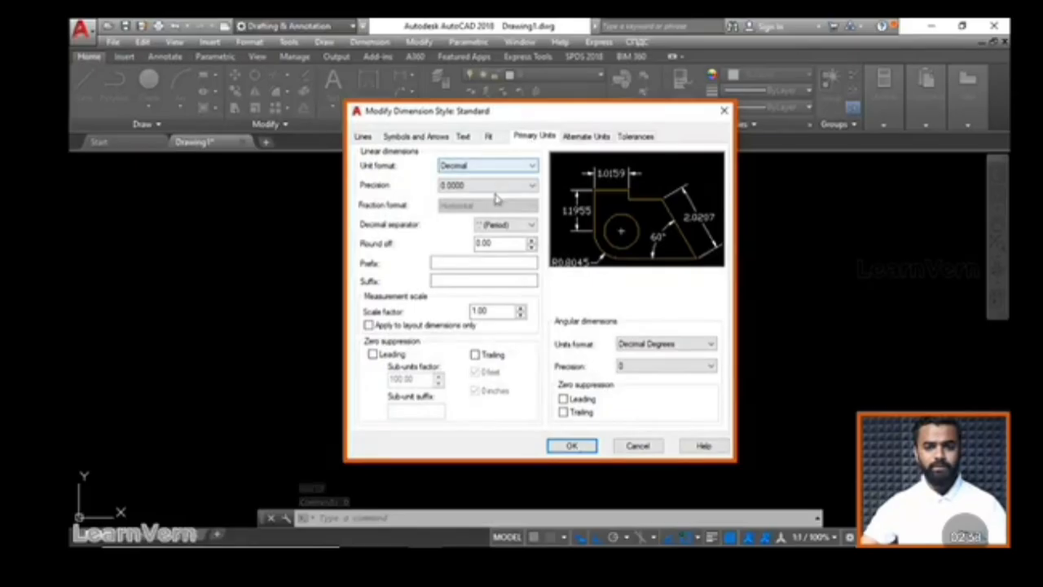
{"action": "left_click", "coordinate": [496, 186]}
{"action": "left_click", "coordinate": [481, 215]}
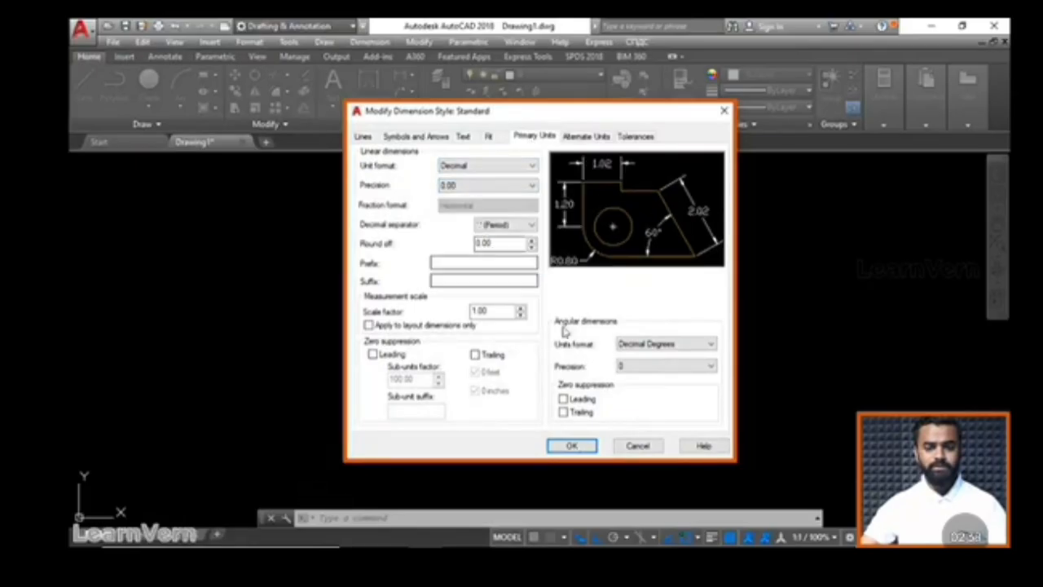
{"action": "left_click", "coordinate": [573, 446]}
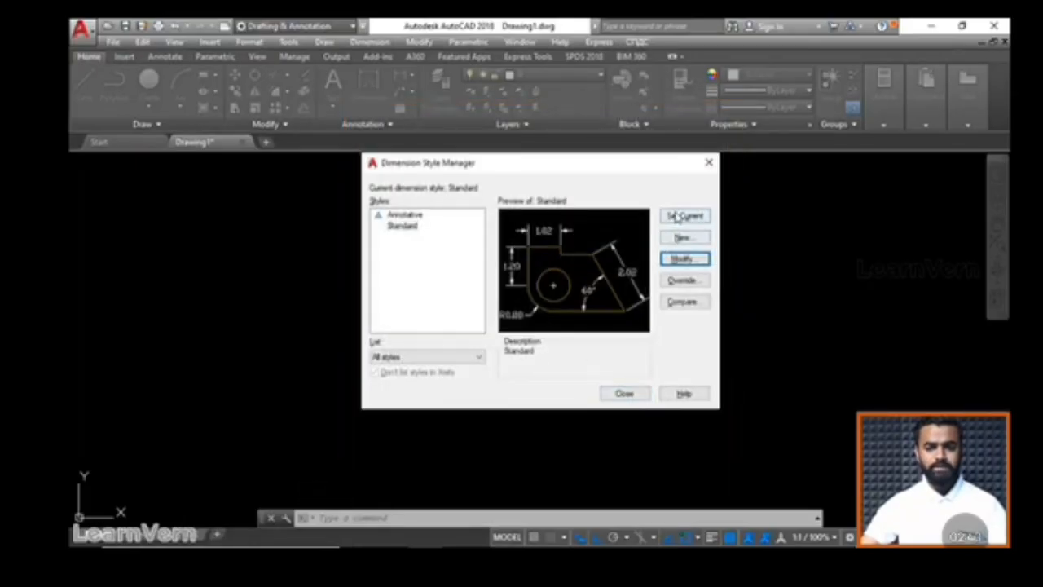
{"action": "left_click", "coordinate": [623, 395]}
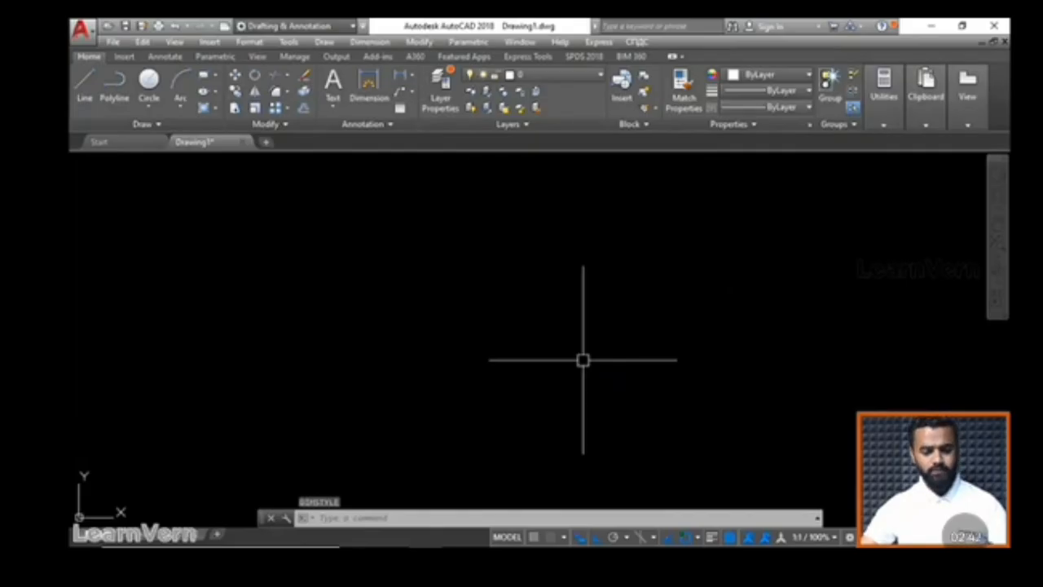
Set the model space limits from 0,0 to 15,15 and zoom to show all
{"action": "type", "text": "limits"}
{"action": "key", "text": "Return"}
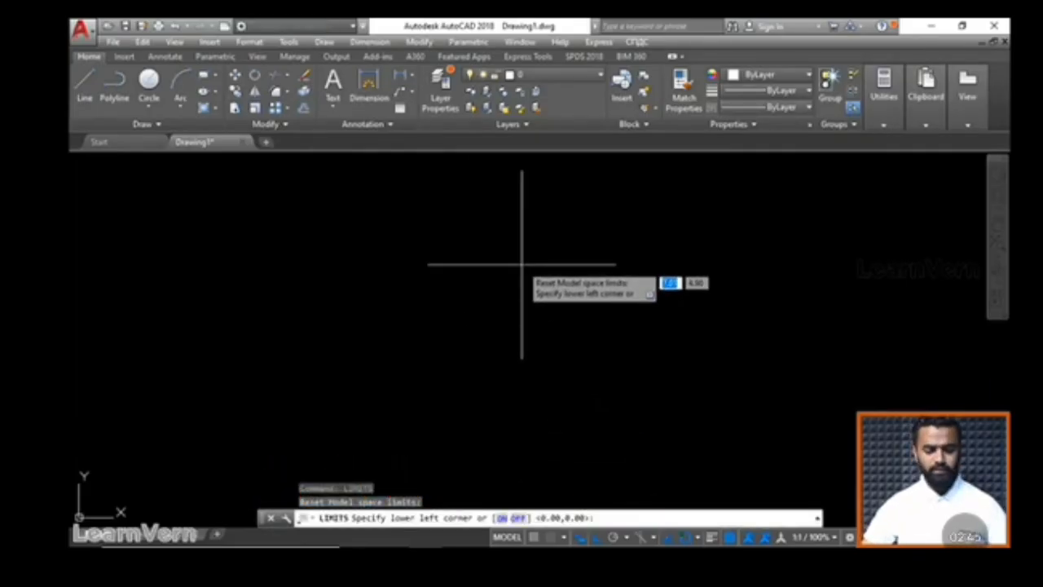
{"action": "type", "text": "0,0"}
{"action": "key", "text": "Return"}
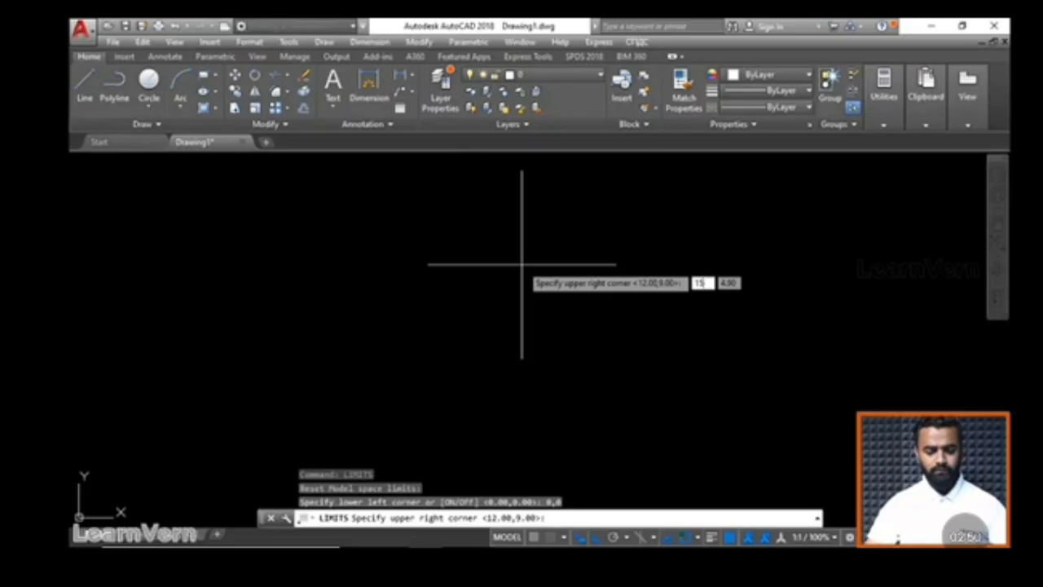
{"action": "type", "text": "15,15"}
{"action": "key", "text": "Return"}
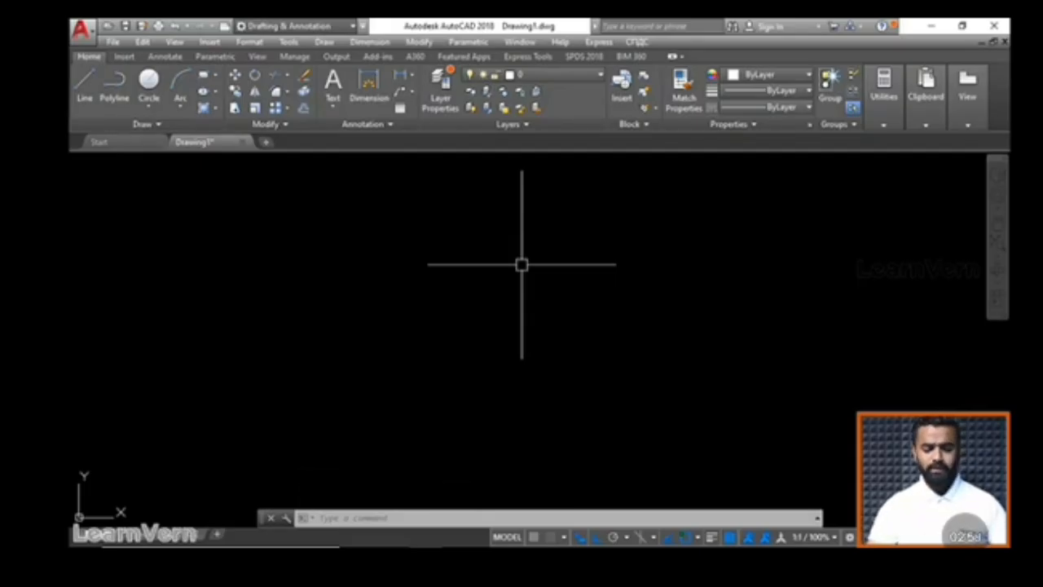
{"action": "key", "text": "Return"}
{"action": "type", "text": "a"}
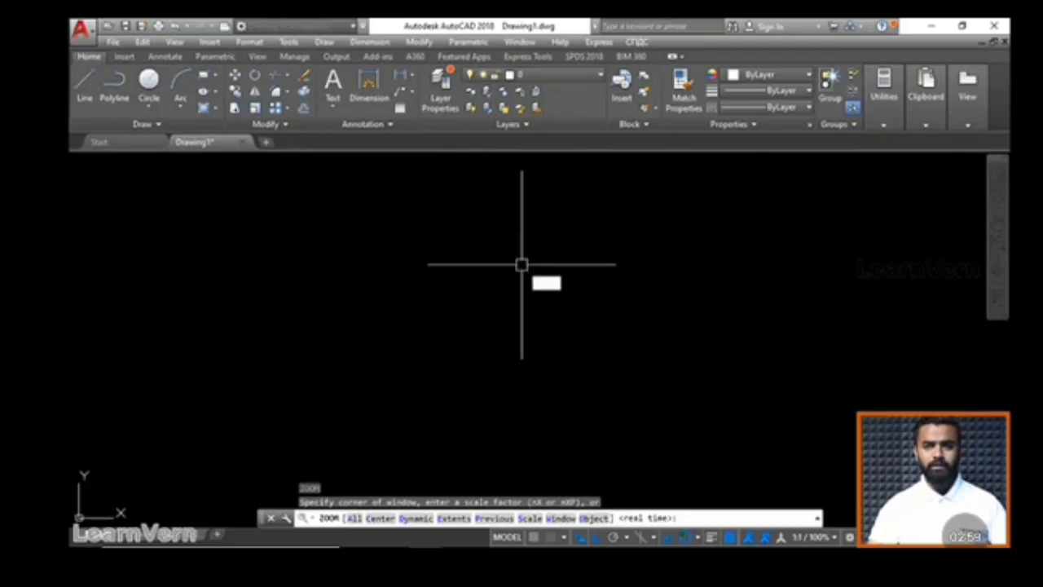
{"action": "key", "text": "Return"}
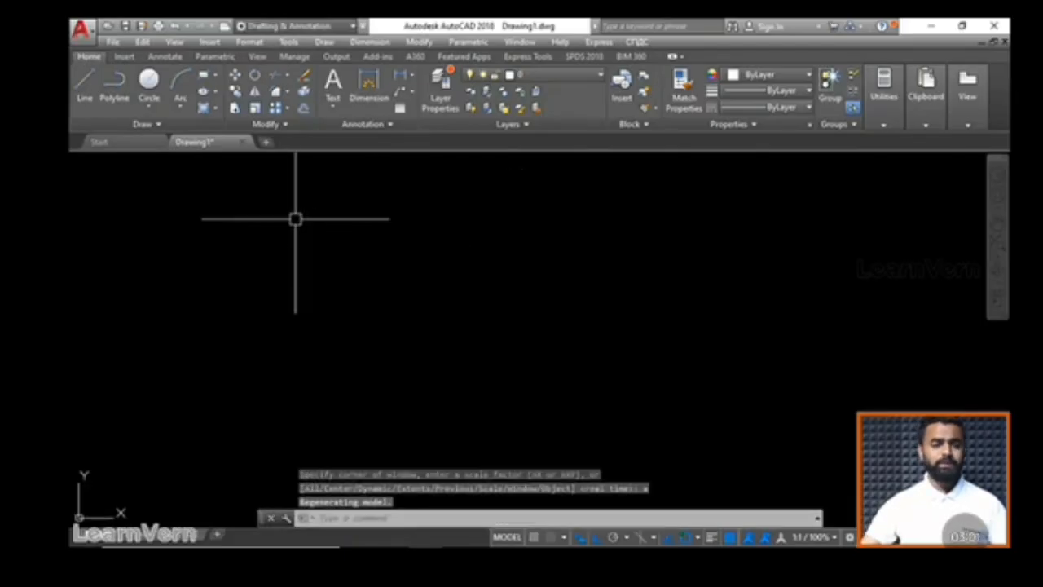
{"action": "left_click", "coordinate": [85, 82]}
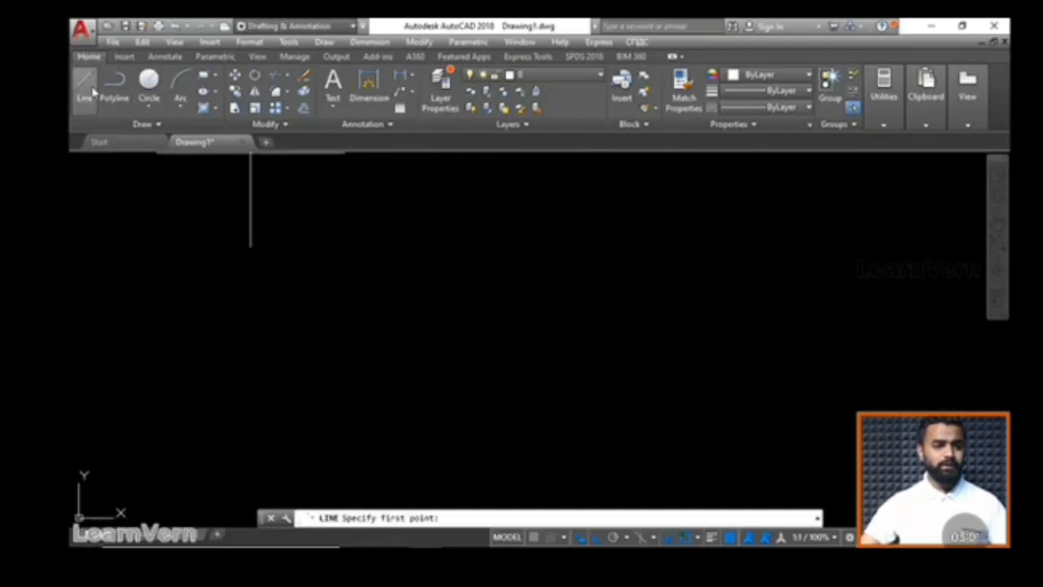
{"action": "left_click", "coordinate": [188, 501]}
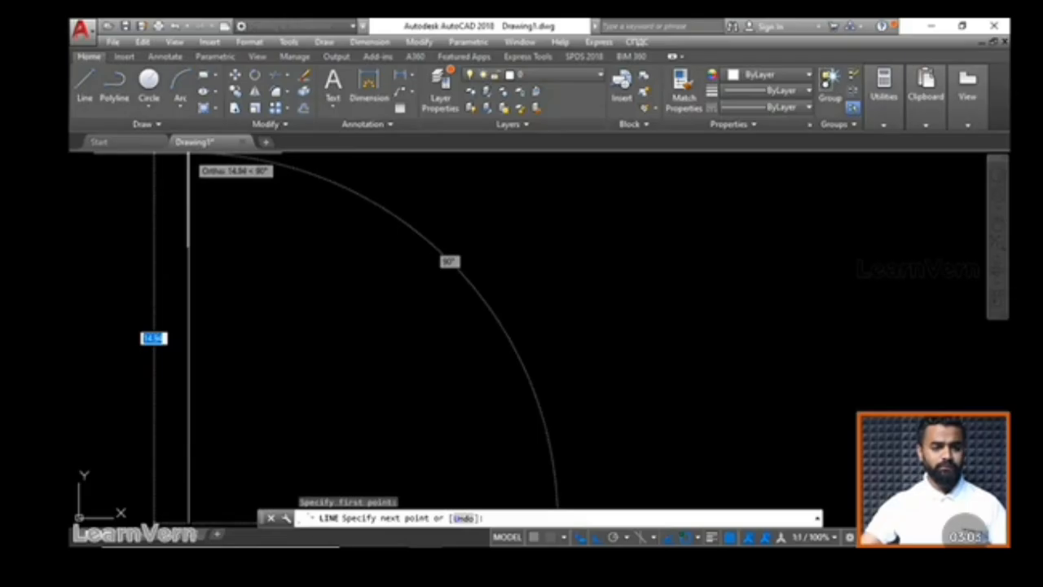
{"action": "key", "text": "Escape"}
{"action": "key", "text": "Escape"}
{"action": "key", "text": "Escape"}
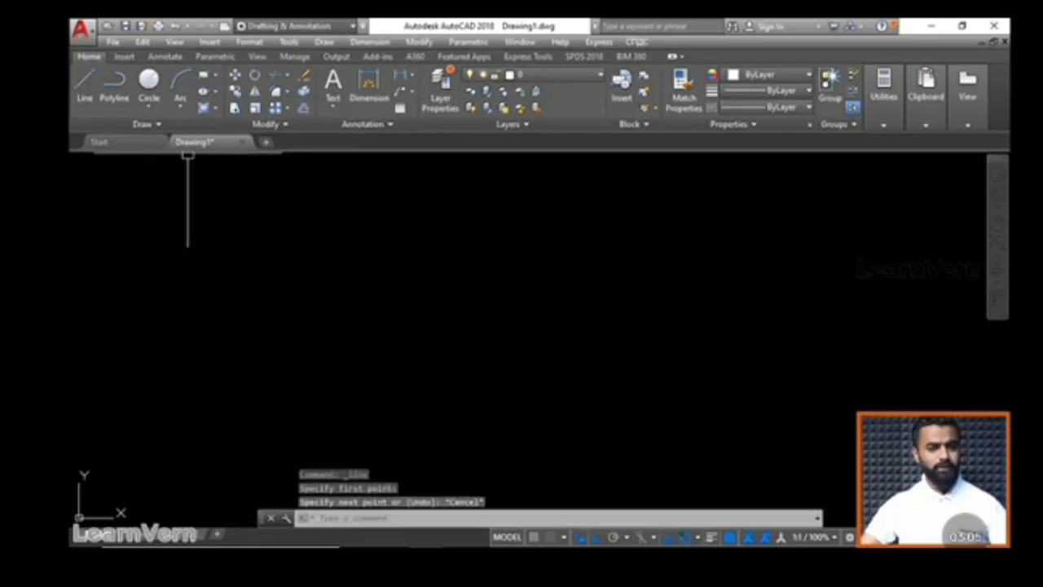
Draw a horizontal line 5 m long in the left half of the drawing area
{"action": "left_click", "coordinate": [86, 86]}
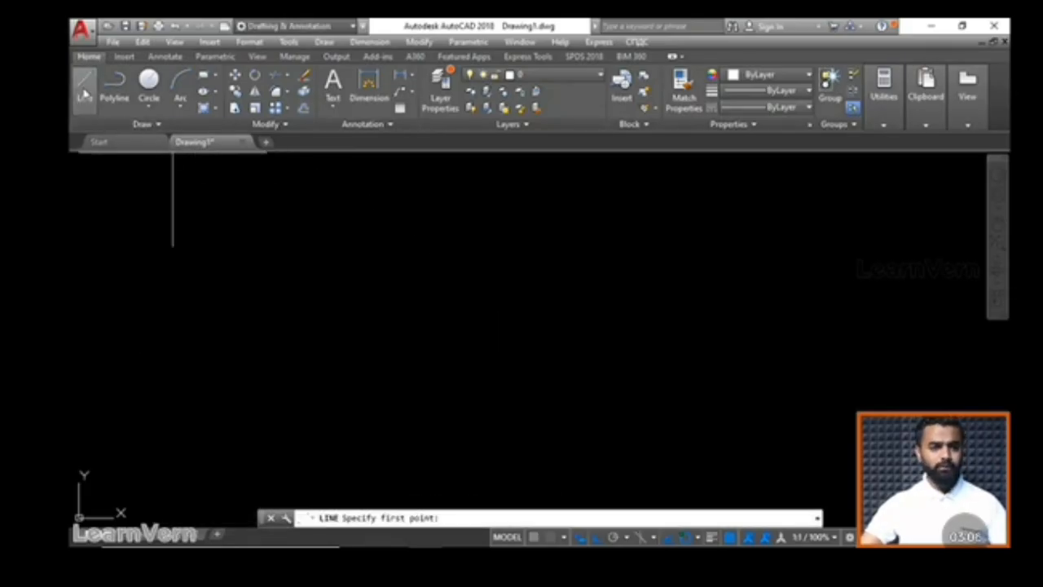
{"action": "left_click", "coordinate": [180, 316]}
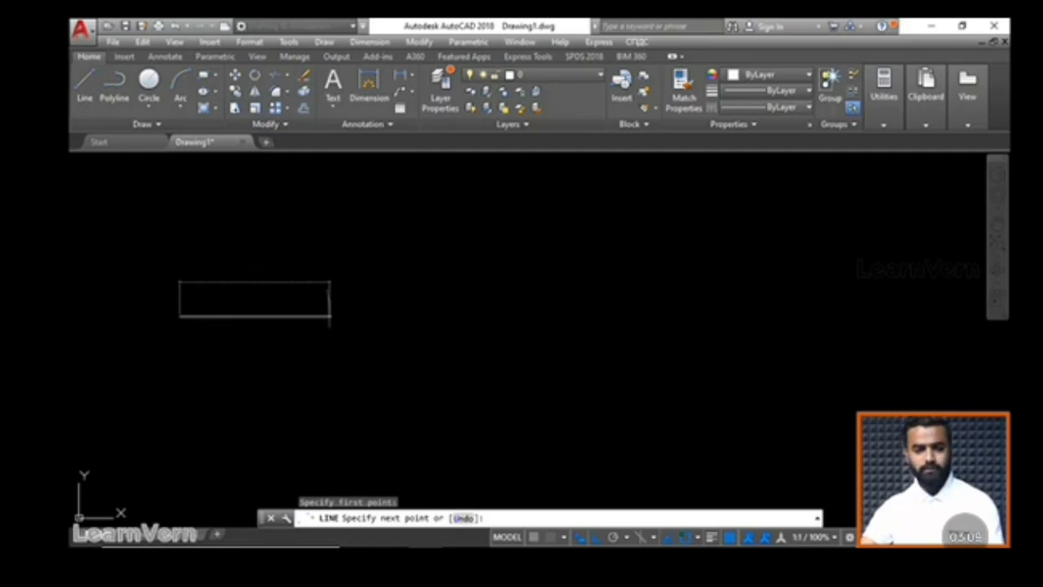
{"action": "type", "text": "5"}
{"action": "key", "text": "Return"}
{"action": "key", "text": "Escape"}
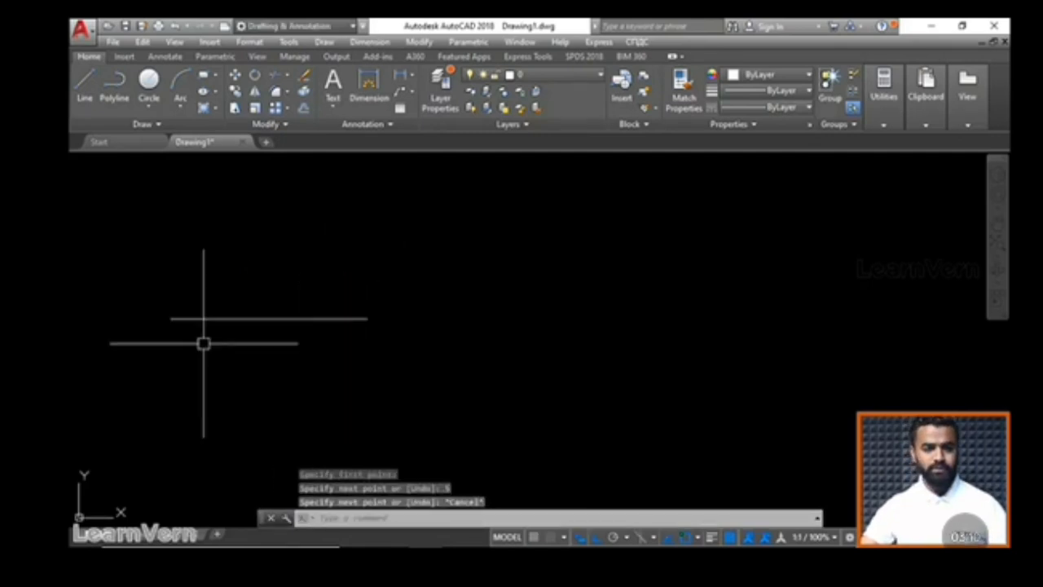
Try the Endpoint snap by starting a line at the left end of the 5 m line, and leave the command
{"action": "scroll", "coordinate": [204, 343], "scroll_direction": "up", "scroll_amount": 2}
{"action": "left_click", "coordinate": [85, 85]}
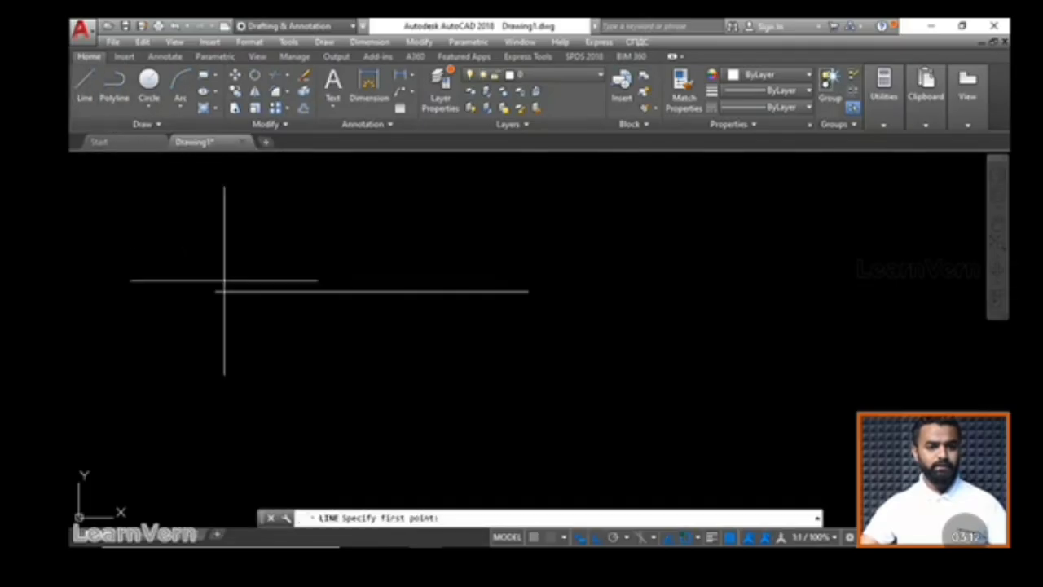
{"action": "left_click", "coordinate": [214, 291]}
{"action": "left_click", "coordinate": [330, 291]}
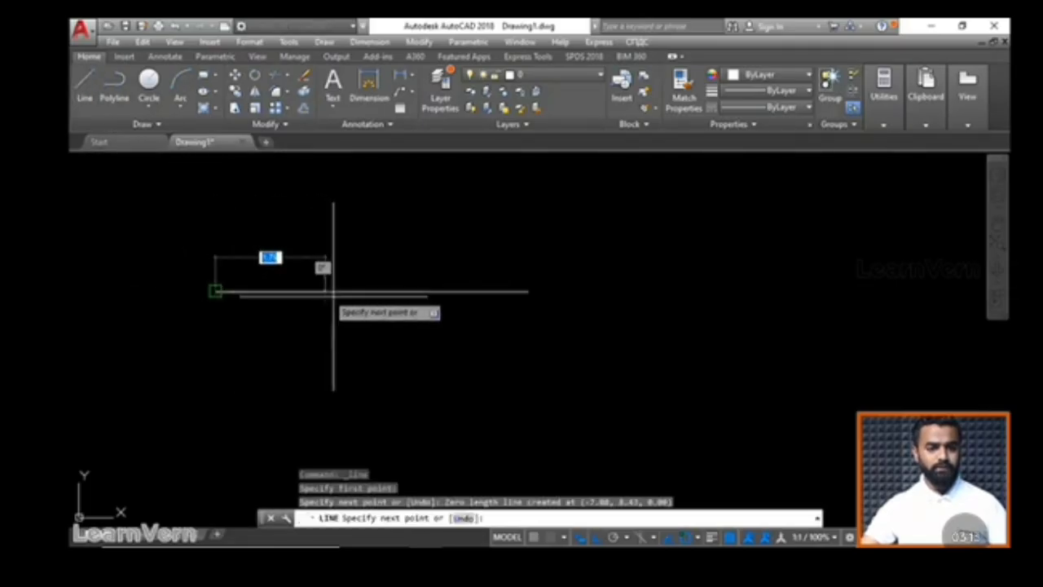
{"action": "key", "text": "Escape"}
{"action": "key", "text": "Escape"}
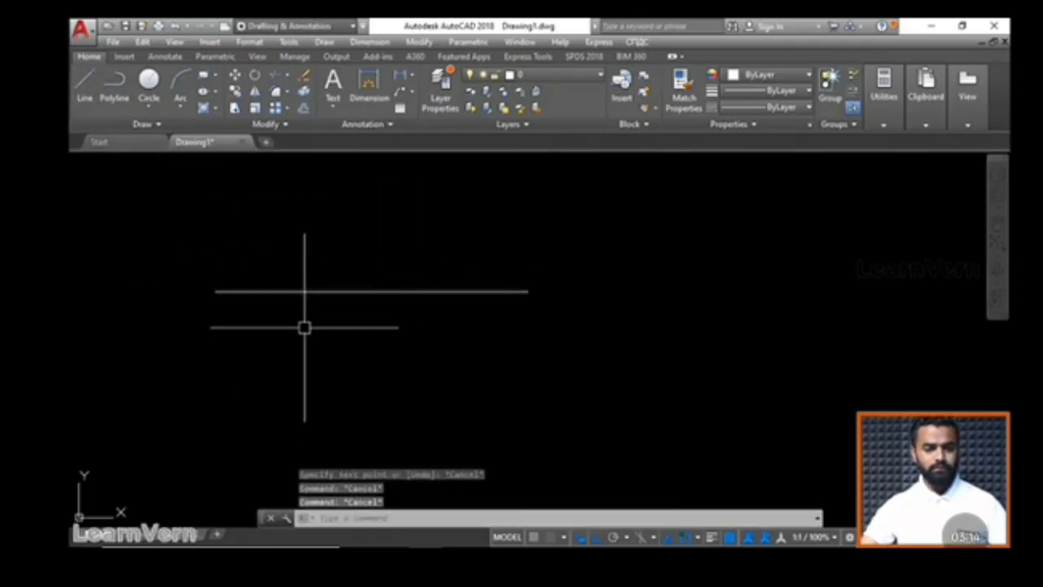
Draw a 2 m horizontal line on top of the 5 m line, starting from its left endpoint
{"action": "left_click", "coordinate": [282, 291]}
{"action": "left_click", "coordinate": [204, 251]}
{"action": "key", "text": "Escape"}
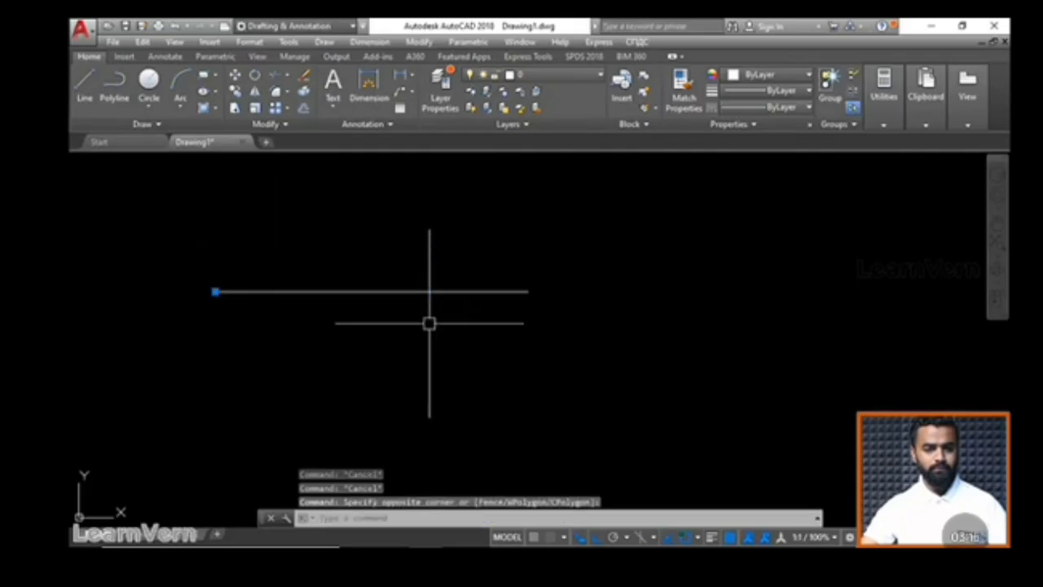
{"action": "left_click", "coordinate": [84, 86]}
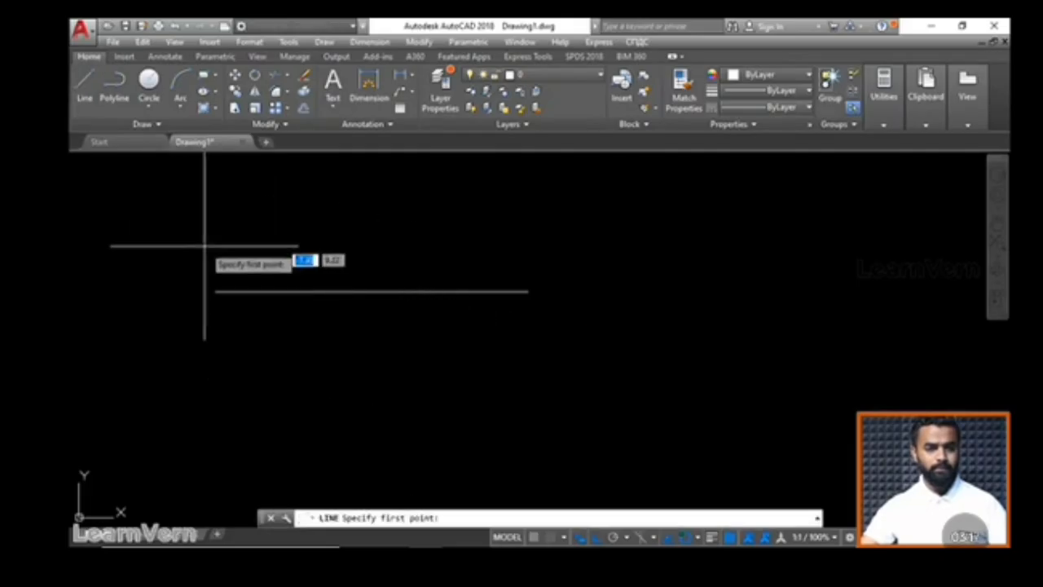
{"action": "left_click", "coordinate": [214, 291]}
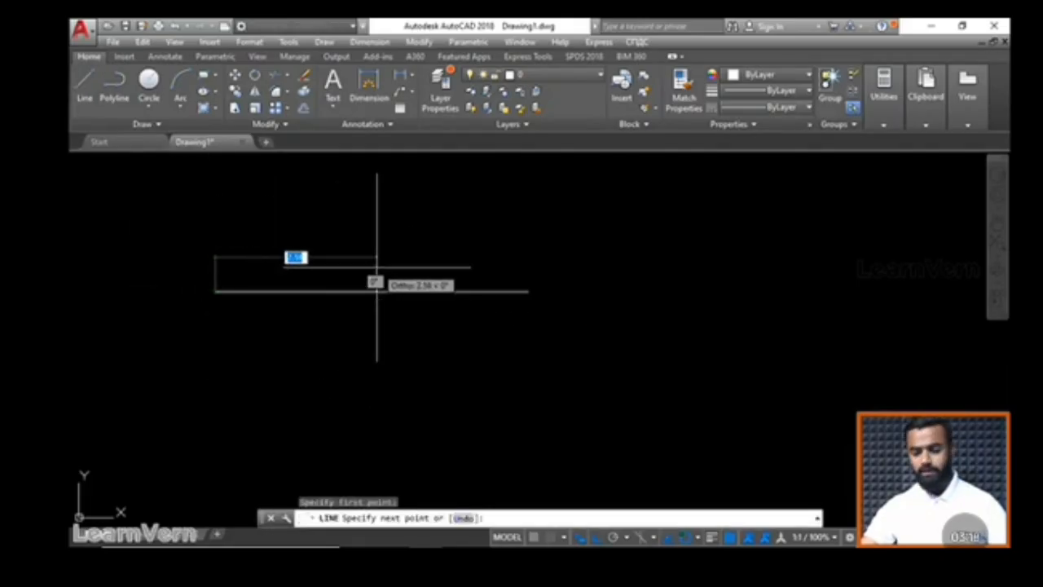
{"action": "type", "text": "2"}
{"action": "key", "text": "Return"}
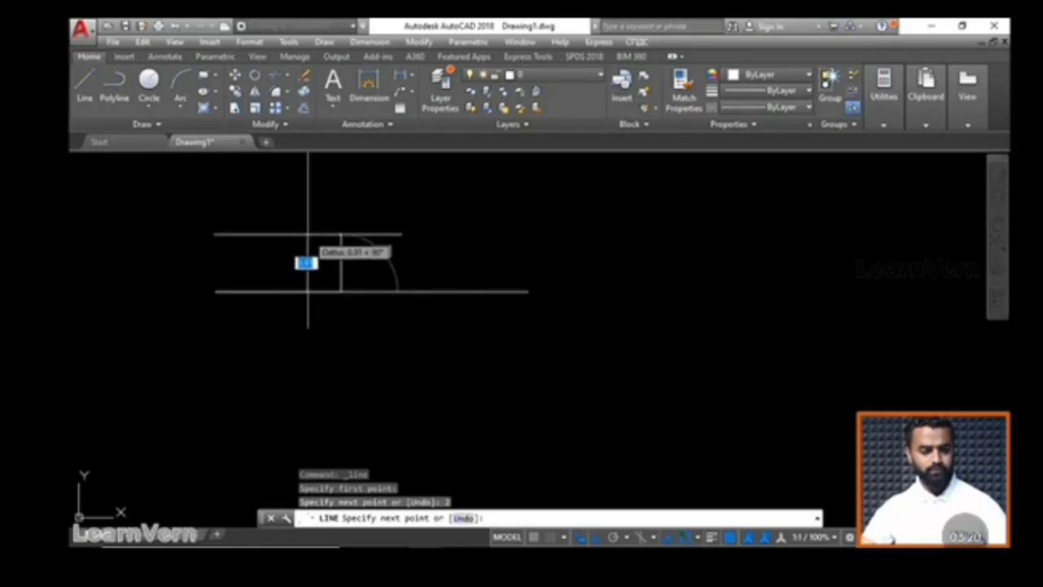
{"action": "key", "text": "Escape"}
{"action": "left_click", "coordinate": [268, 290]}
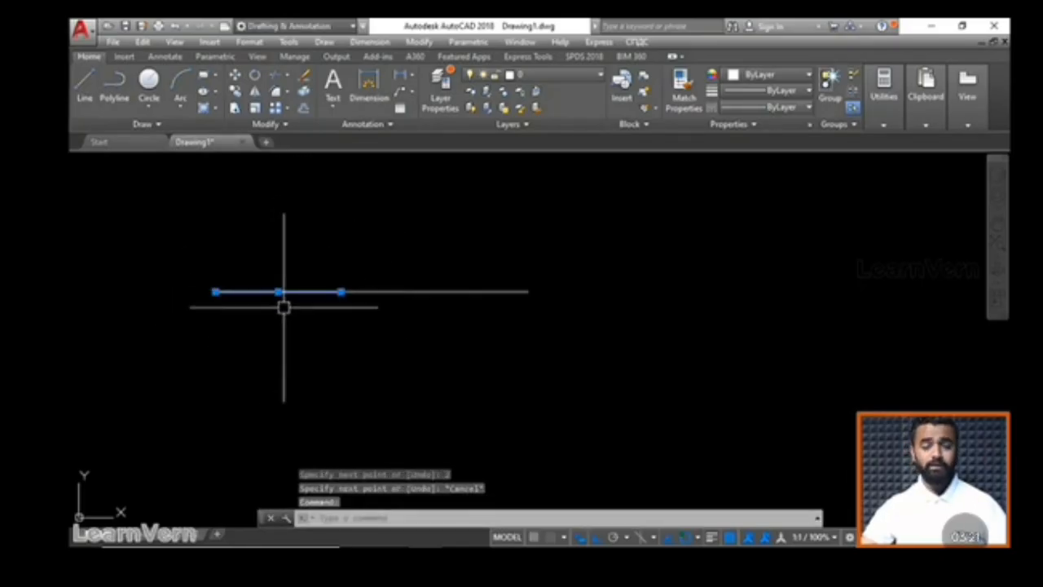
{"action": "key", "text": "Escape"}
Draw a freehand rectangle to the right of the horizontal line, starting about level with it and extending downward
{"action": "left_click", "coordinate": [203, 77]}
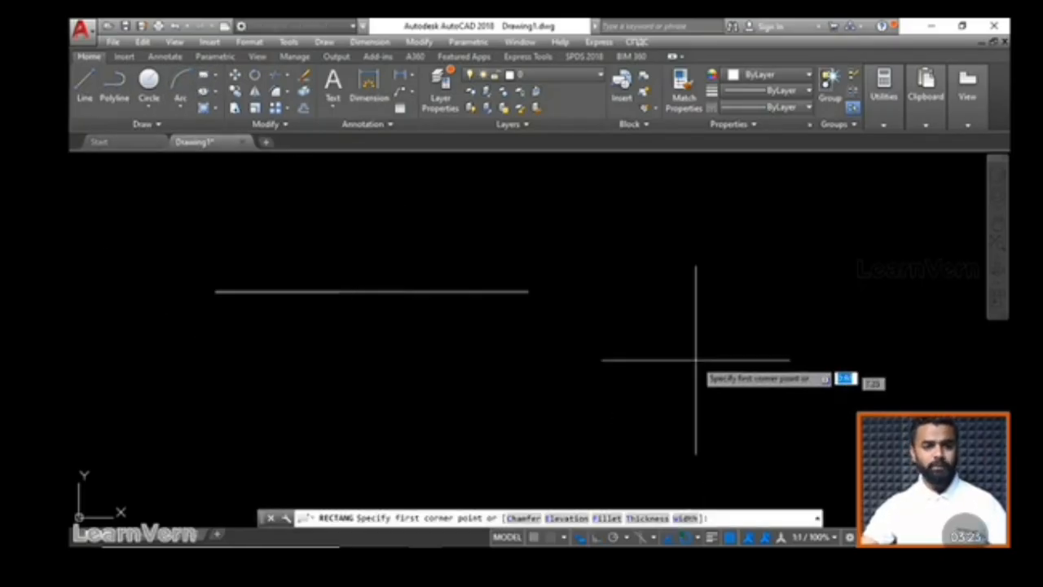
{"action": "left_click", "coordinate": [600, 288]}
{"action": "left_click", "coordinate": [838, 434]}
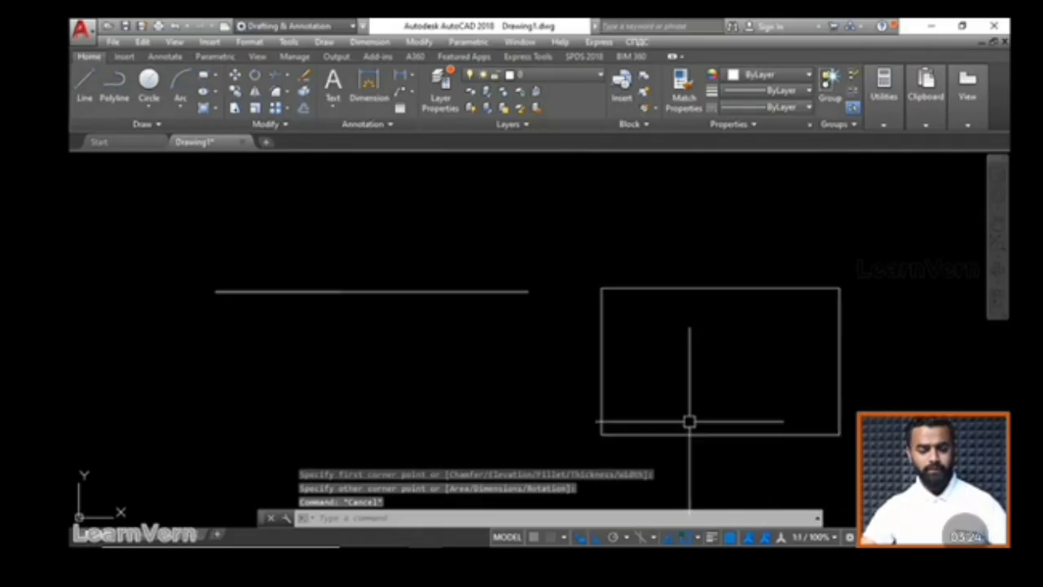
Draw a 1 m line over the rectangle's top edge, running right from its upper-left corner
{"action": "type", "text": "l"}
{"action": "key", "text": "Return"}
{"action": "left_click", "coordinate": [601, 288]}
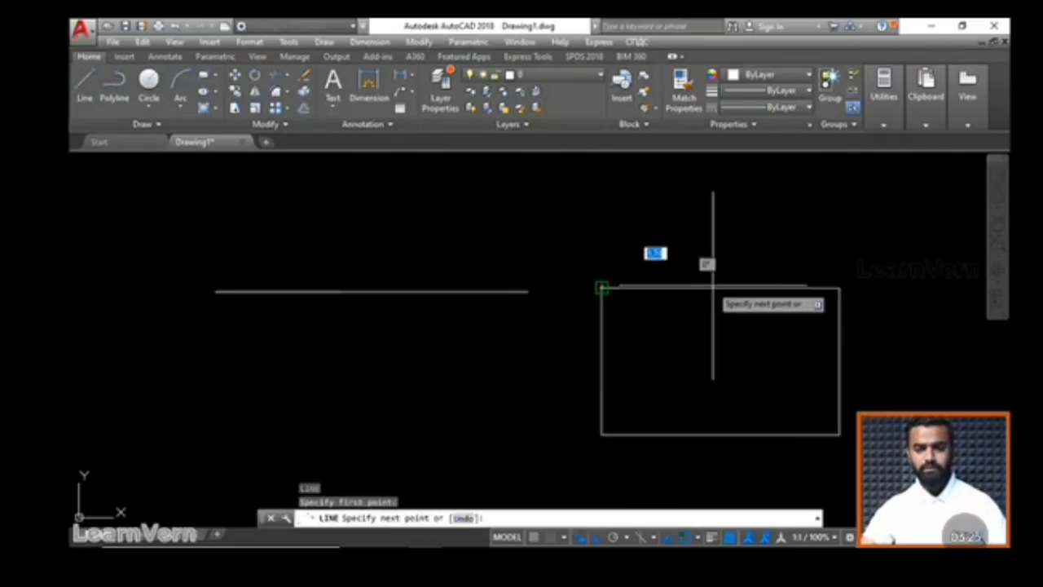
{"action": "left_click", "coordinate": [722, 286]}
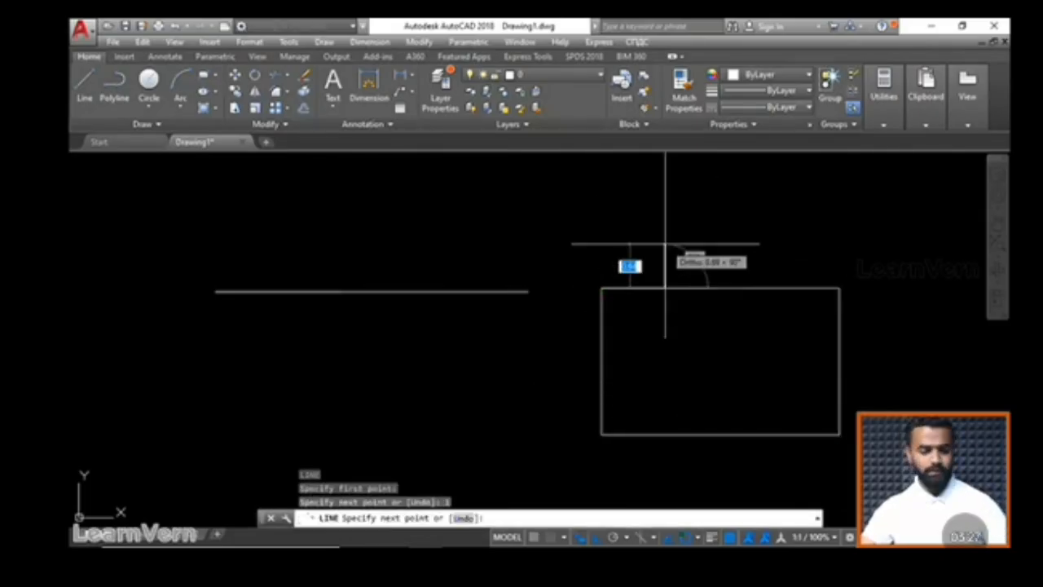
{"action": "key", "text": "Escape"}
Draw a 1 m line over the rectangle's right edge, running down from its upper-right corner
{"action": "key", "text": "Return"}
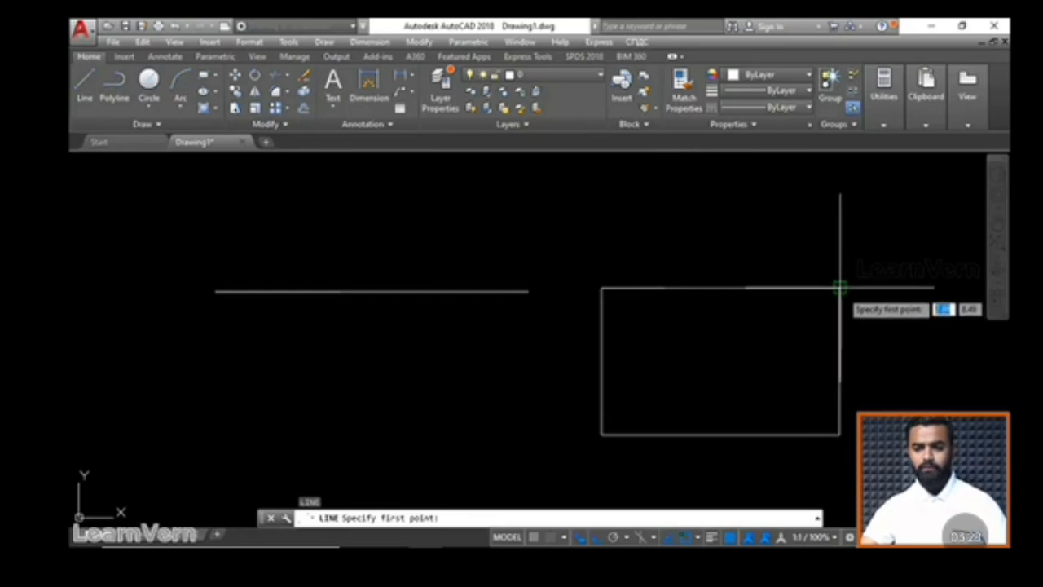
{"action": "left_click", "coordinate": [840, 288]}
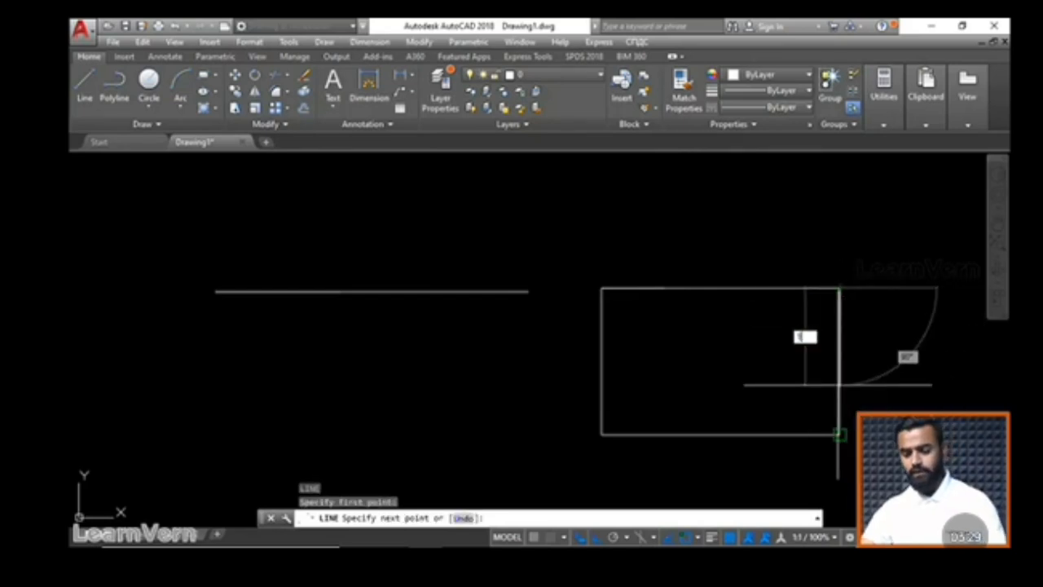
{"action": "type", "text": "1"}
{"action": "key", "text": "Return"}
{"action": "key", "text": "Escape"}
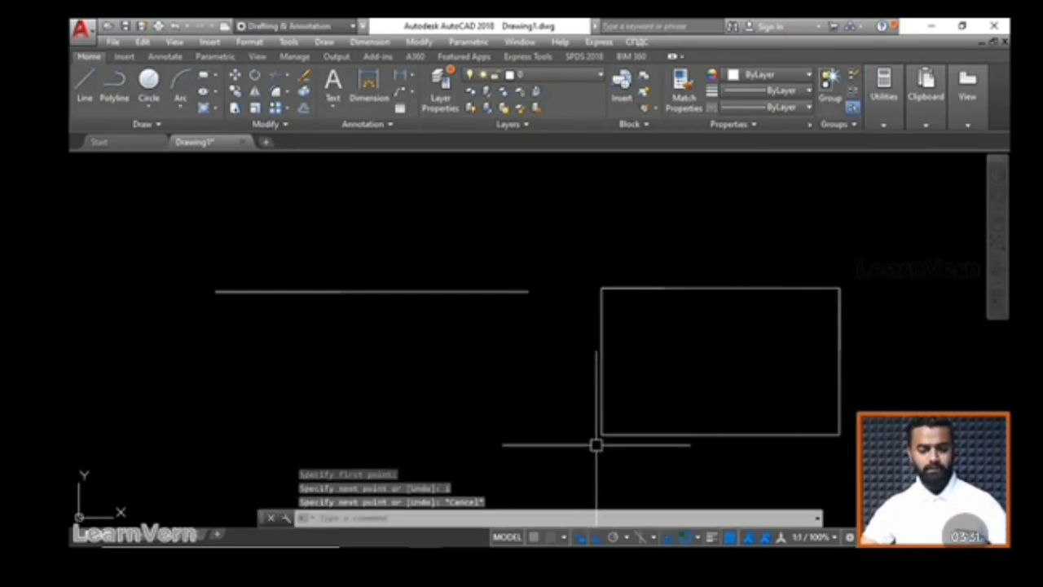
Draw a 2 m line over the rectangle's bottom edge, running right from its lower-left corner
{"action": "type", "text": "l"}
{"action": "key", "text": "Return"}
{"action": "left_click", "coordinate": [601, 435]}
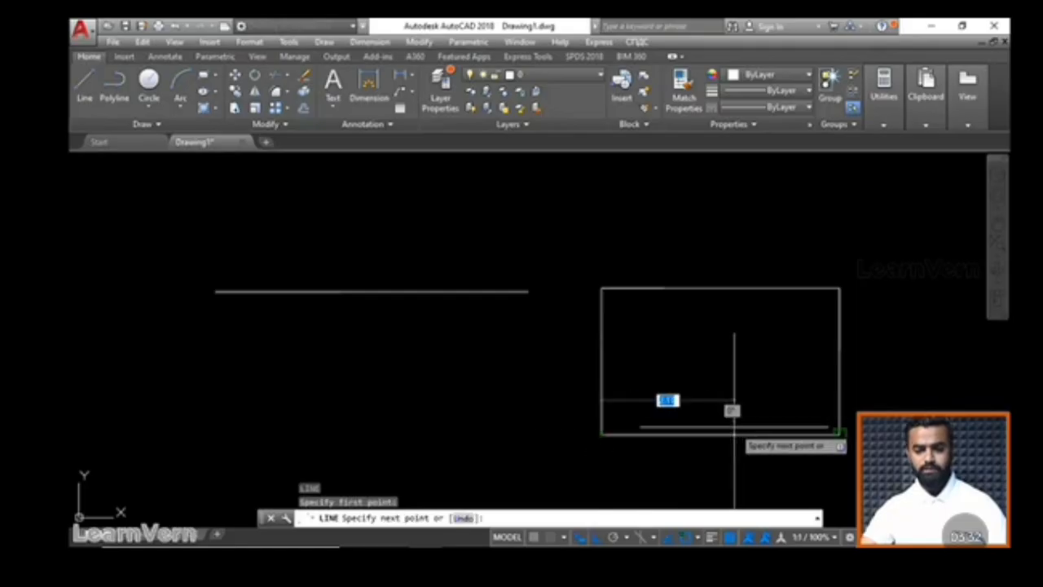
{"action": "type", "text": "2"}
{"action": "key", "text": "Return"}
{"action": "key", "text": "Escape"}
{"action": "key", "text": "Escape"}
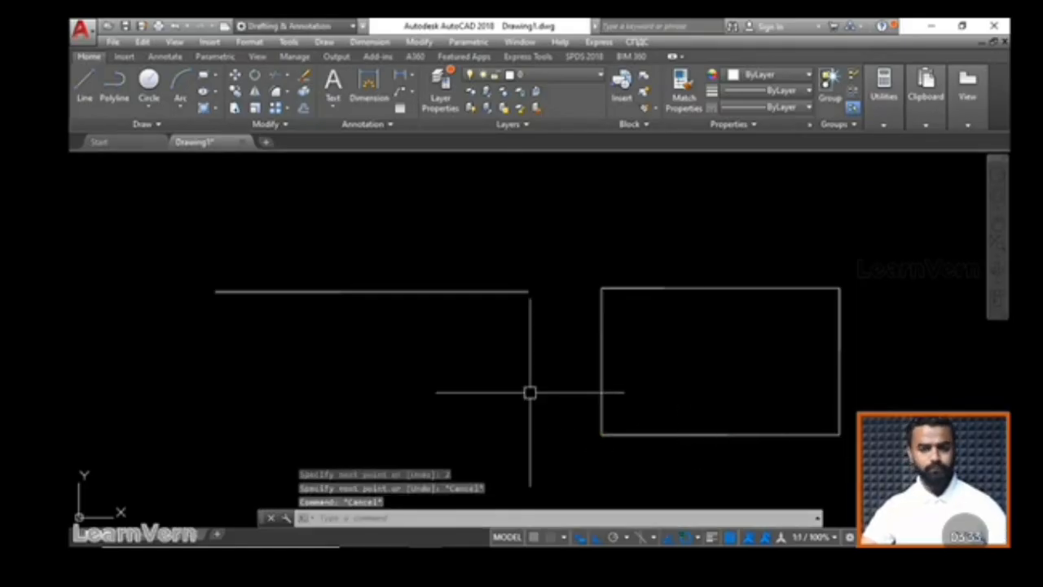
Highlight the four short overlapping lines on the horizontal line and the rectangle's edges, inspect them, and clear the selection
{"action": "left_click", "coordinate": [188, 242]}
{"action": "left_click", "coordinate": [372, 328]}
{"action": "left_click", "coordinate": [575, 227]}
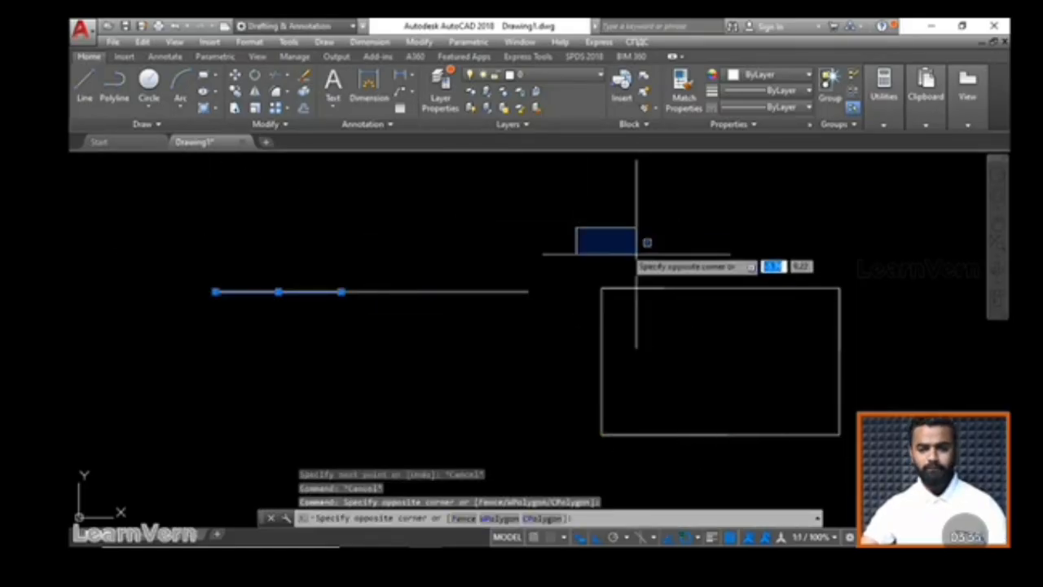
{"action": "left_click", "coordinate": [686, 321]}
{"action": "left_click", "coordinate": [753, 235]}
{"action": "left_click", "coordinate": [874, 324]}
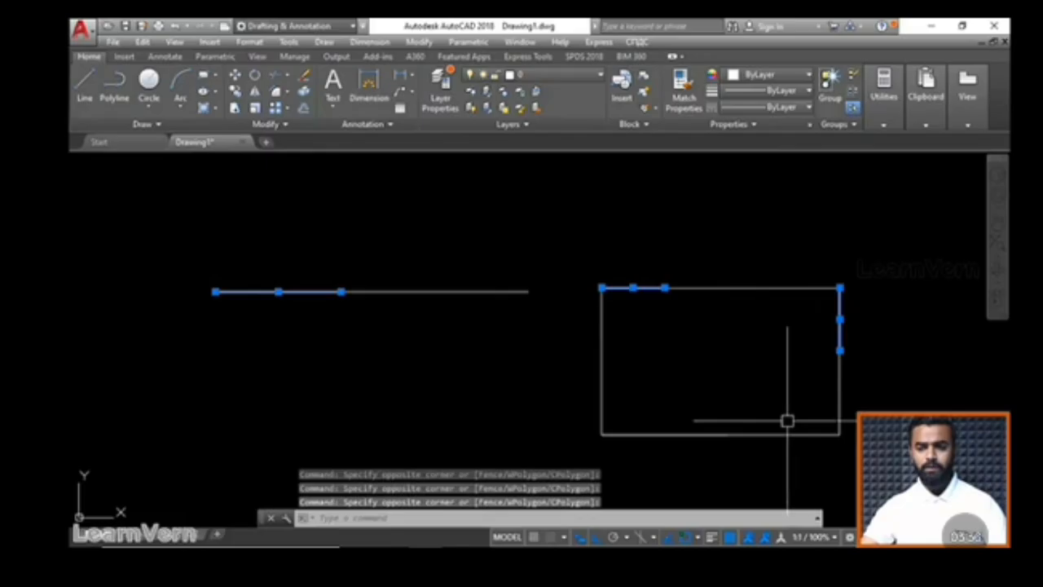
{"action": "left_click", "coordinate": [583, 403]}
{"action": "left_click", "coordinate": [740, 461]}
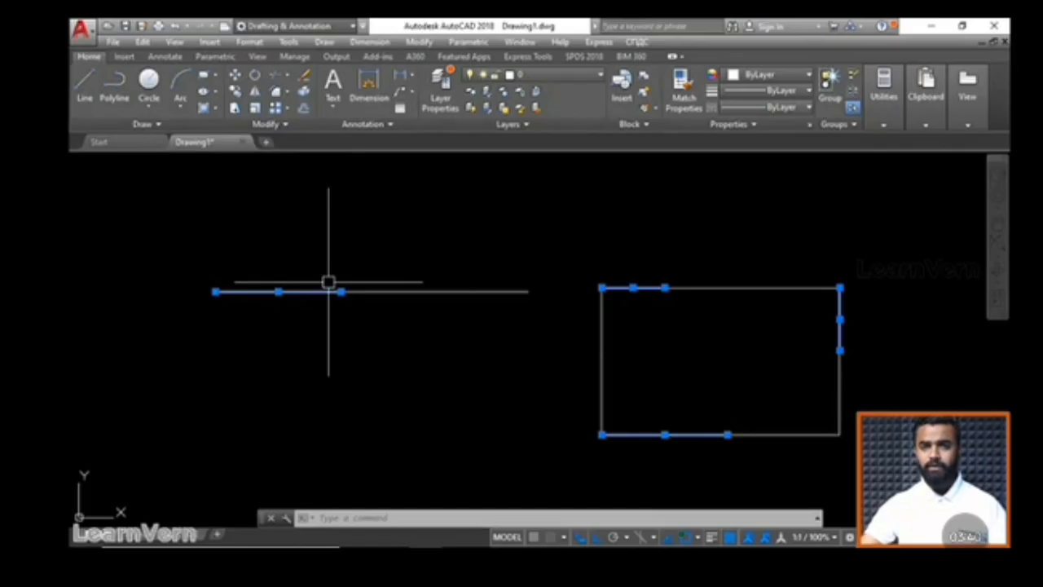
{"action": "scroll", "coordinate": [279, 296], "scroll_direction": "up", "scroll_amount": 2}
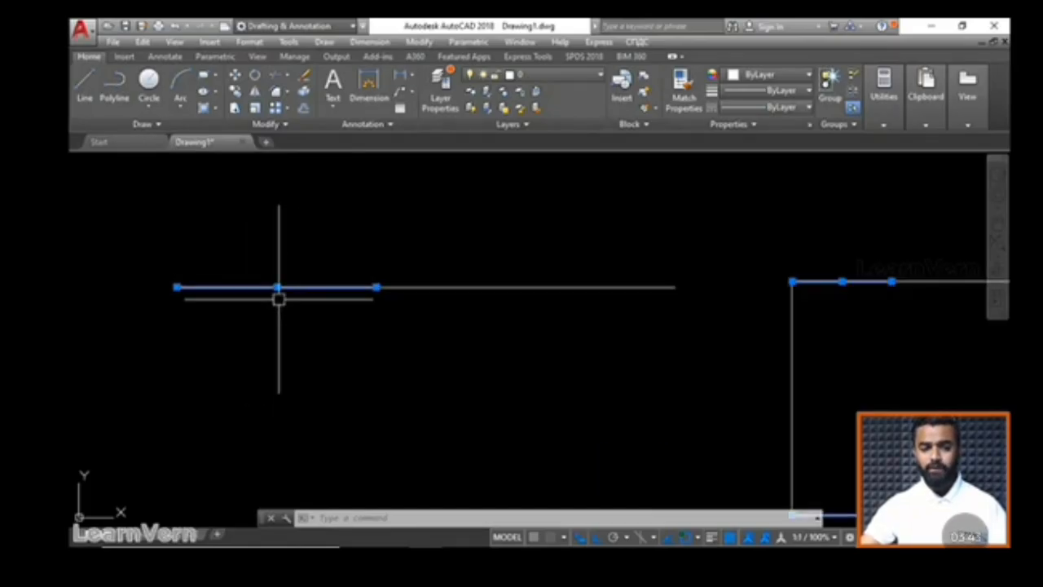
{"action": "middle_click_drag", "start_coordinate": [280, 296], "coordinate": [345, 306]}
{"action": "key", "text": "Escape"}
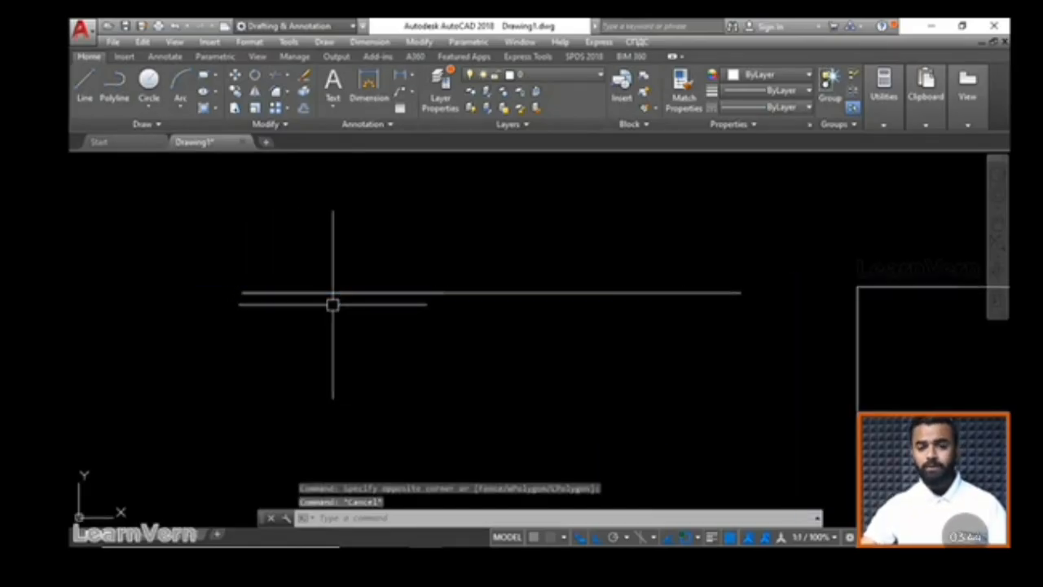
Inspect the short line lying over the 5 m line up close by selecting it, and clear the selection
{"action": "scroll", "coordinate": [350, 297], "scroll_direction": "up", "scroll_amount": 3}
{"action": "left_click", "coordinate": [523, 283]}
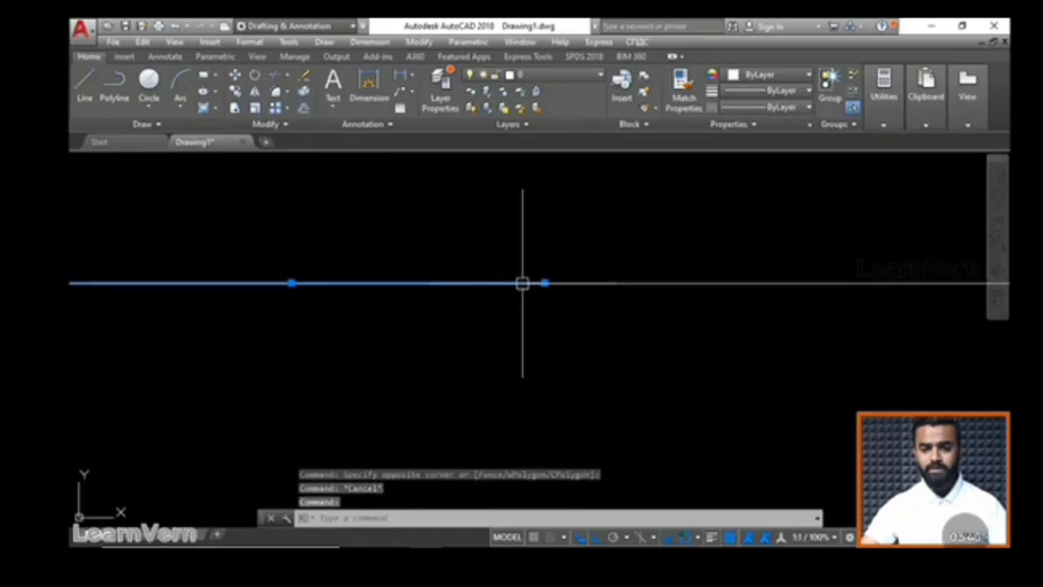
{"action": "scroll", "coordinate": [435, 302], "scroll_direction": "down", "scroll_amount": 2}
{"action": "mouse_move", "coordinate": [435, 302]}
{"action": "middle_mouse_down"}
{"action": "mouse_move", "coordinate": [350, 302]}
{"action": "mouse_move", "coordinate": [380, 291]}
{"action": "middle_mouse_up"}
{"action": "scroll", "coordinate": [358, 303], "scroll_direction": "down", "scroll_amount": 2}
{"action": "scroll", "coordinate": [400, 304], "scroll_direction": "down", "scroll_amount": 2}
{"action": "key", "text": "Escape"}
{"action": "key", "text": "Escape"}
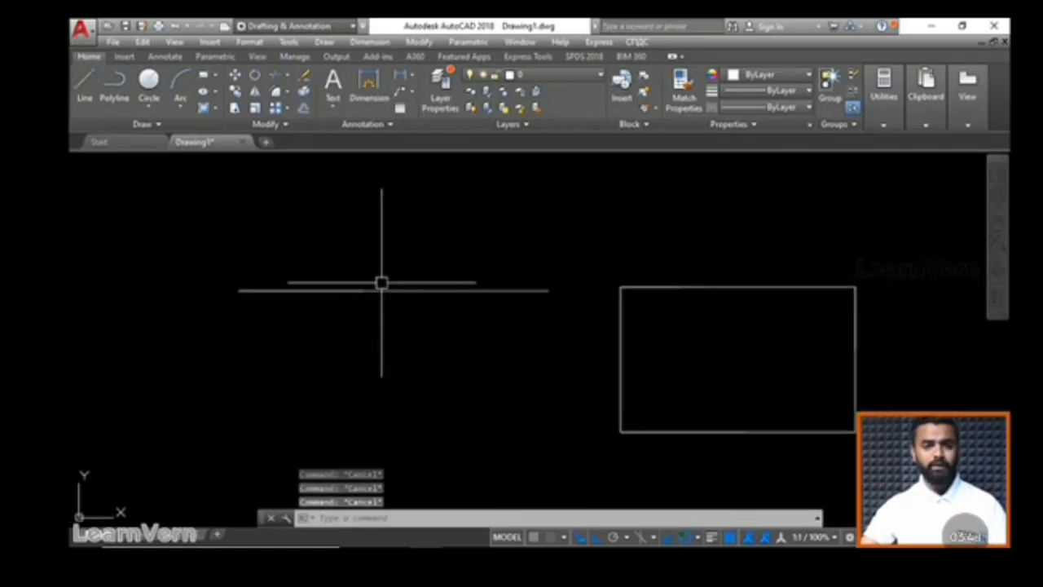
Run Overkill on all the overlapping horizontal lines left of the rectangle, keeping the default comparison settings and options
{"action": "left_click", "coordinate": [279, 124]}
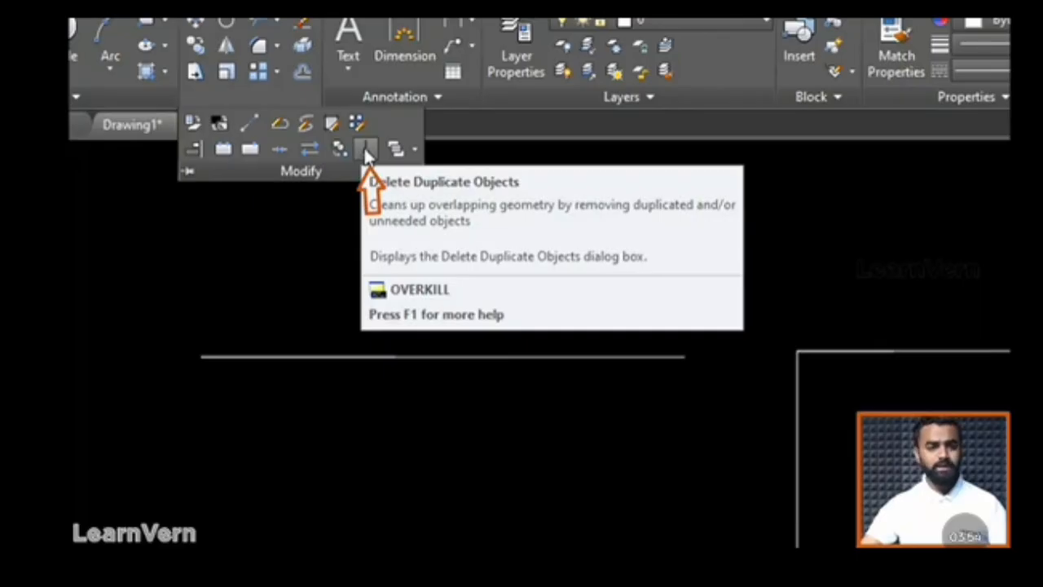
{"action": "left_click", "coordinate": [171, 289]}
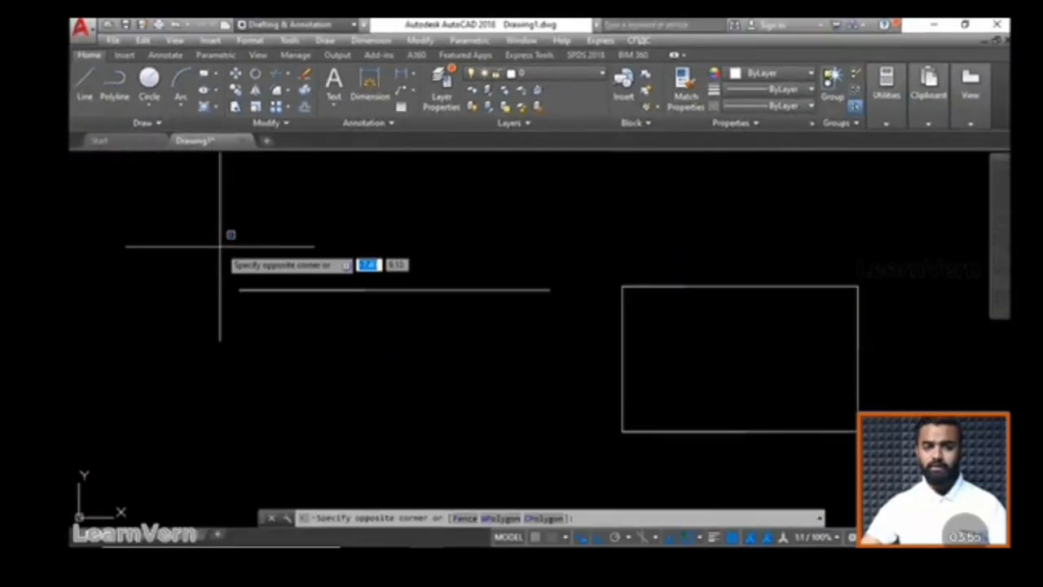
{"action": "left_click", "coordinate": [222, 244]}
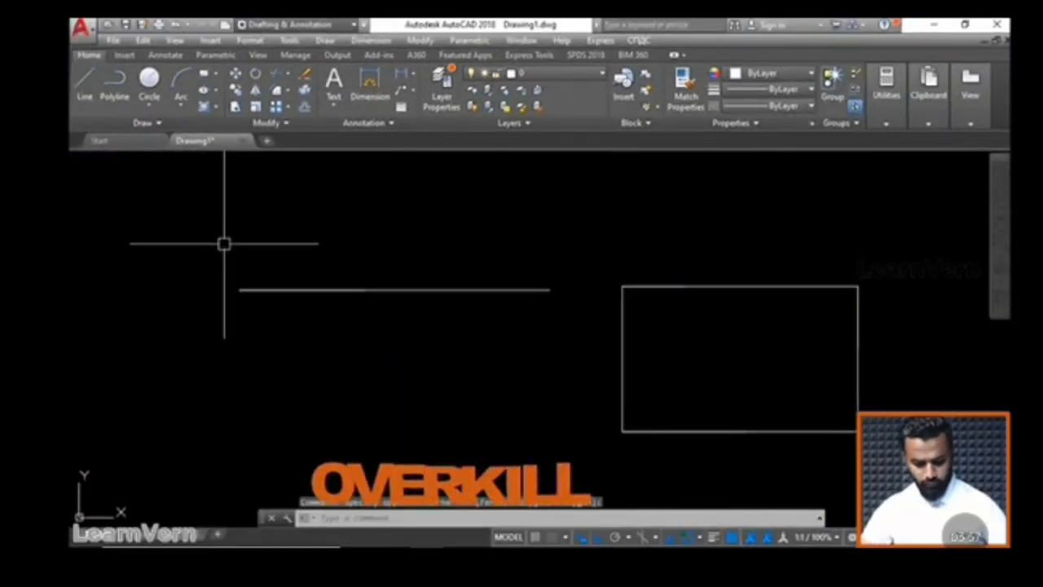
{"action": "type", "text": "ov"}
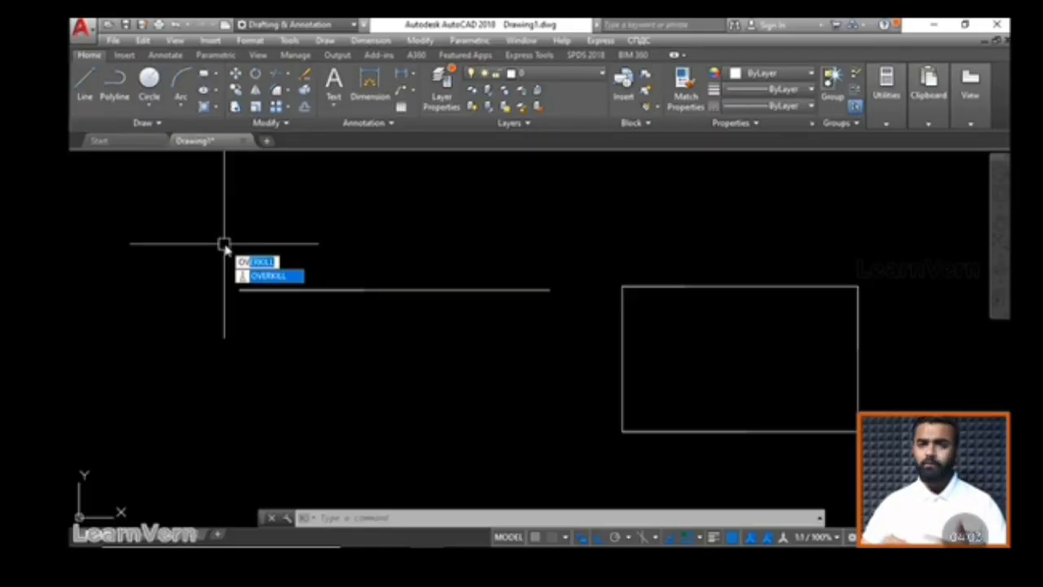
{"action": "key", "text": "Return"}
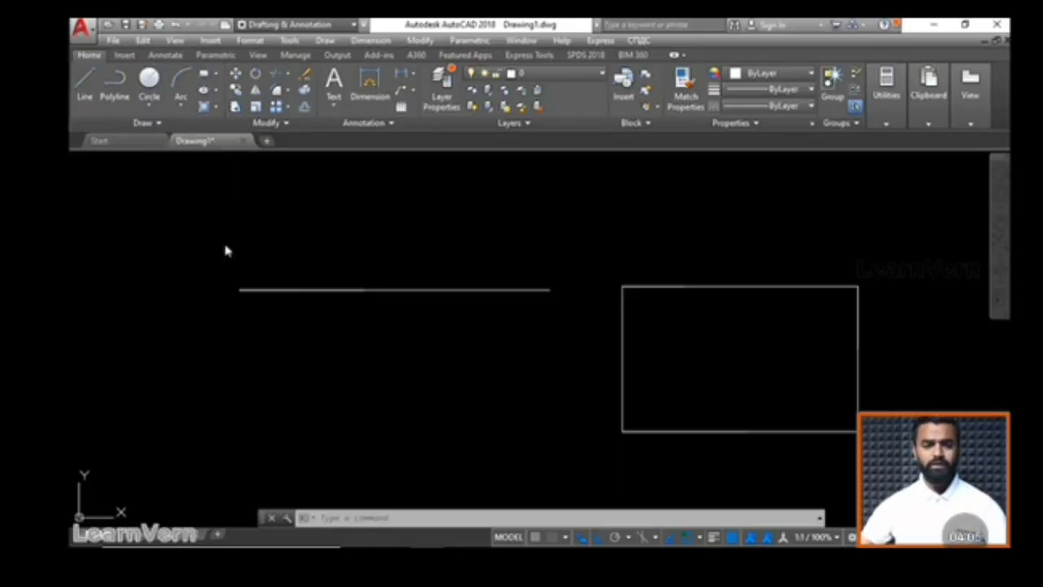
{"action": "left_click", "coordinate": [188, 235]}
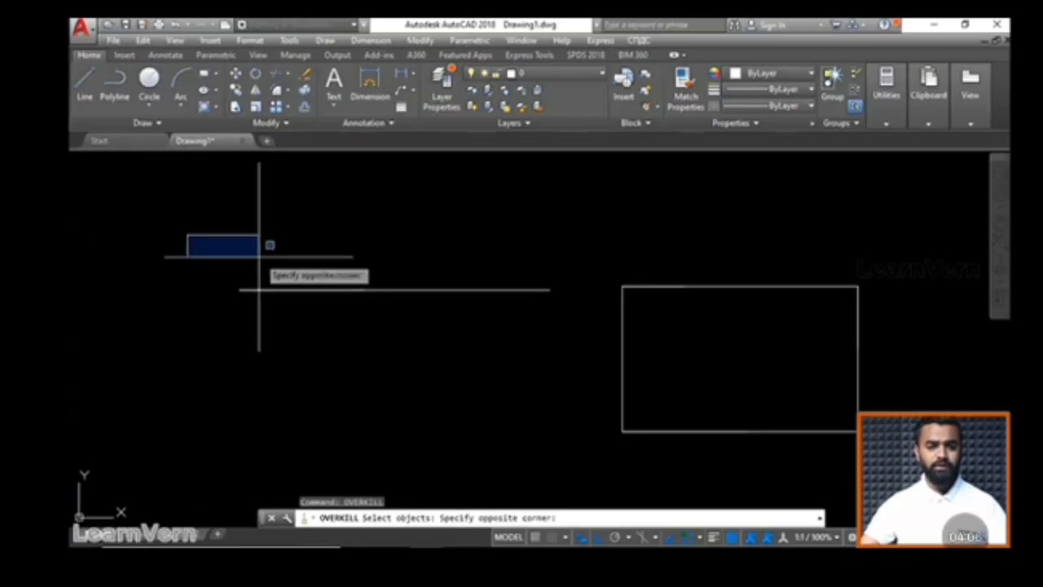
{"action": "left_click", "coordinate": [568, 316]}
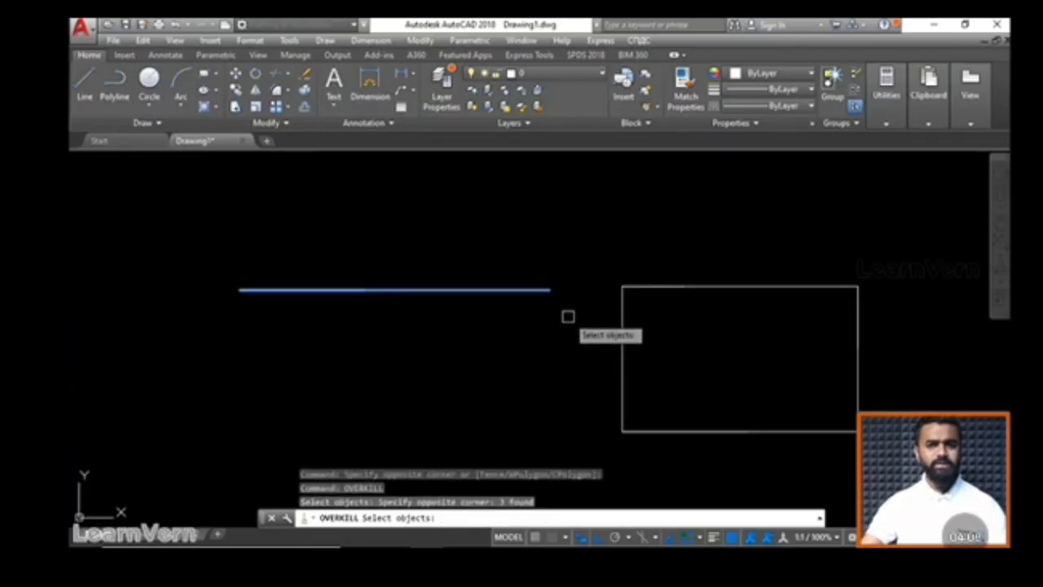
{"action": "key", "text": "Return"}
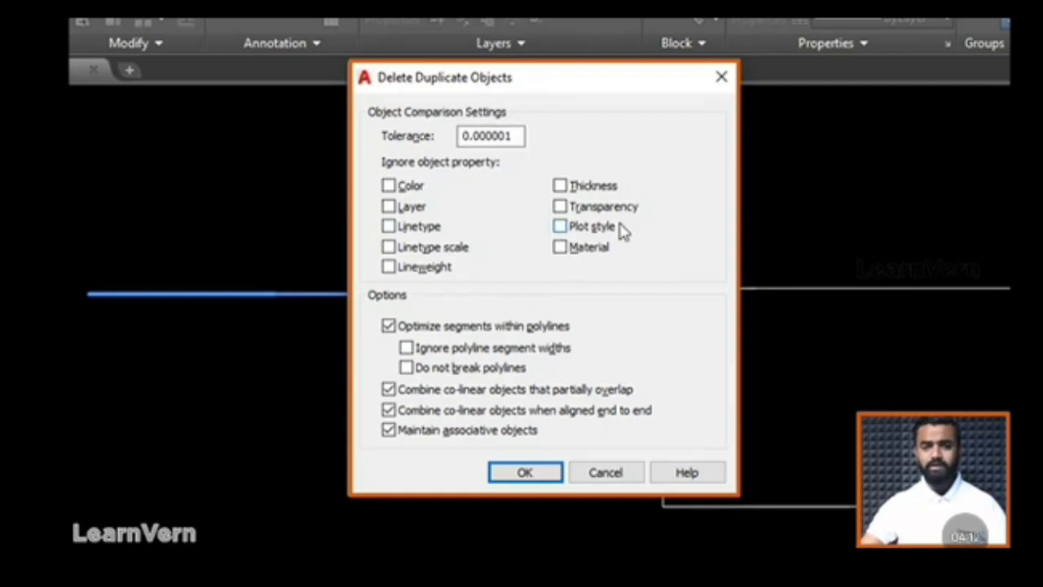
{"action": "left_click", "coordinate": [525, 472]}
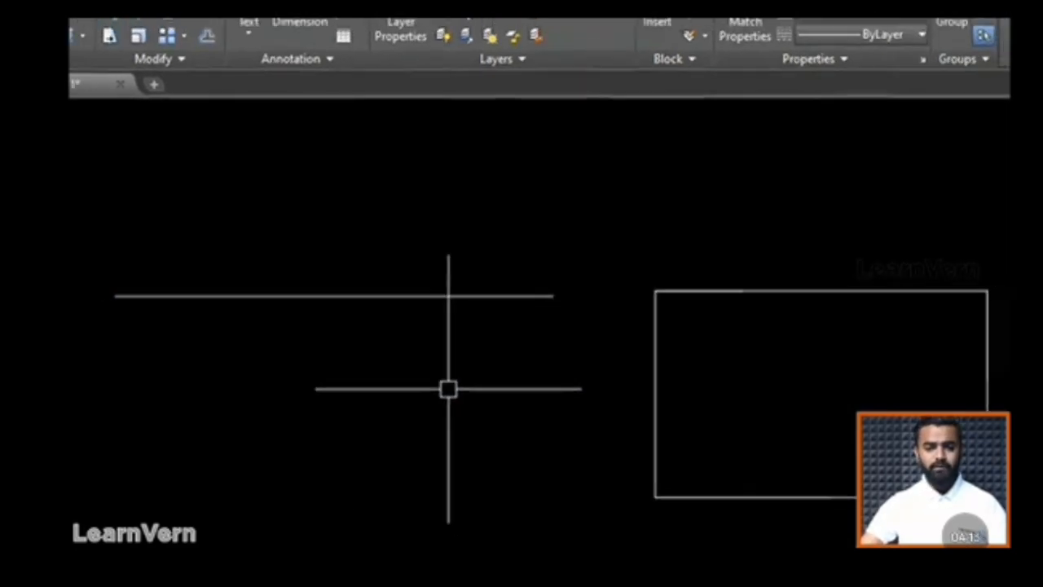
{"action": "key", "text": "Escape"}
Check the cleaned horizontal line for leftover overlapping segments with window and crossing selections, and clear the selection
{"action": "left_click", "coordinate": [221, 258]}
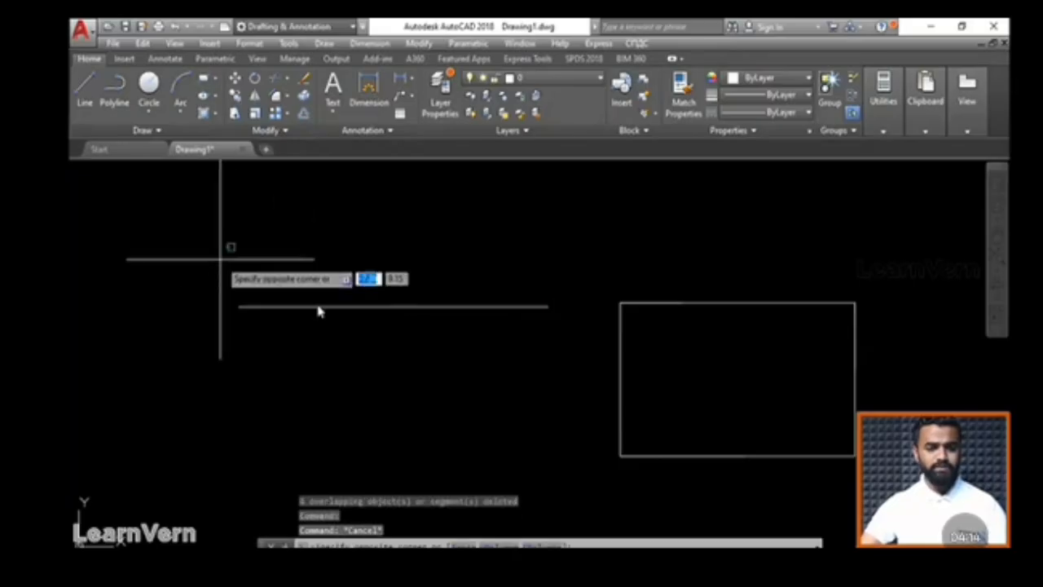
{"action": "left_click", "coordinate": [407, 334]}
{"action": "left_click", "coordinate": [232, 258]}
{"action": "left_click", "coordinate": [510, 346]}
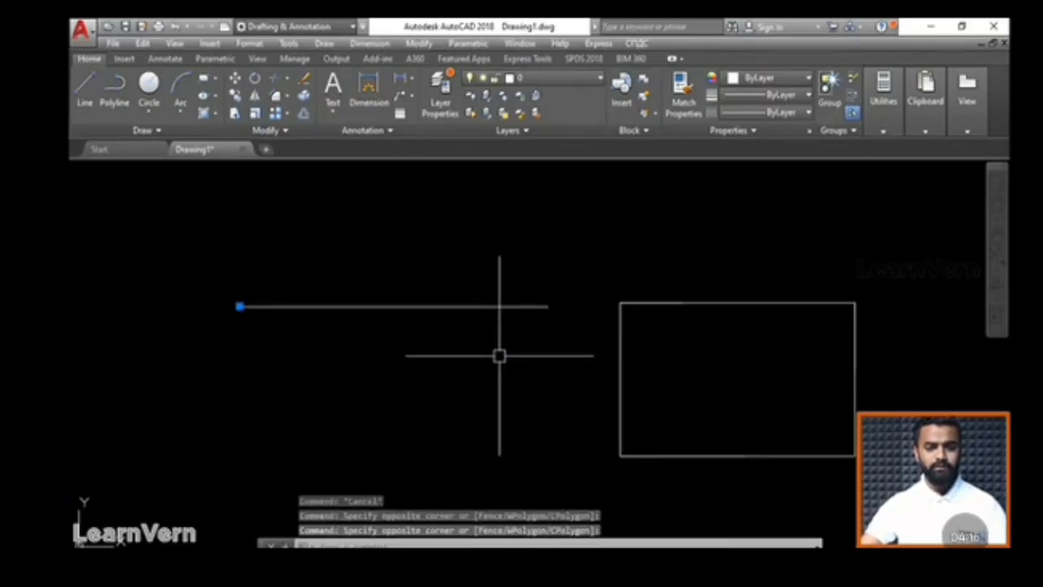
{"action": "key", "text": "Escape"}
{"action": "left_click", "coordinate": [566, 281]}
{"action": "left_click", "coordinate": [126, 325]}
{"action": "key", "text": "Escape"}
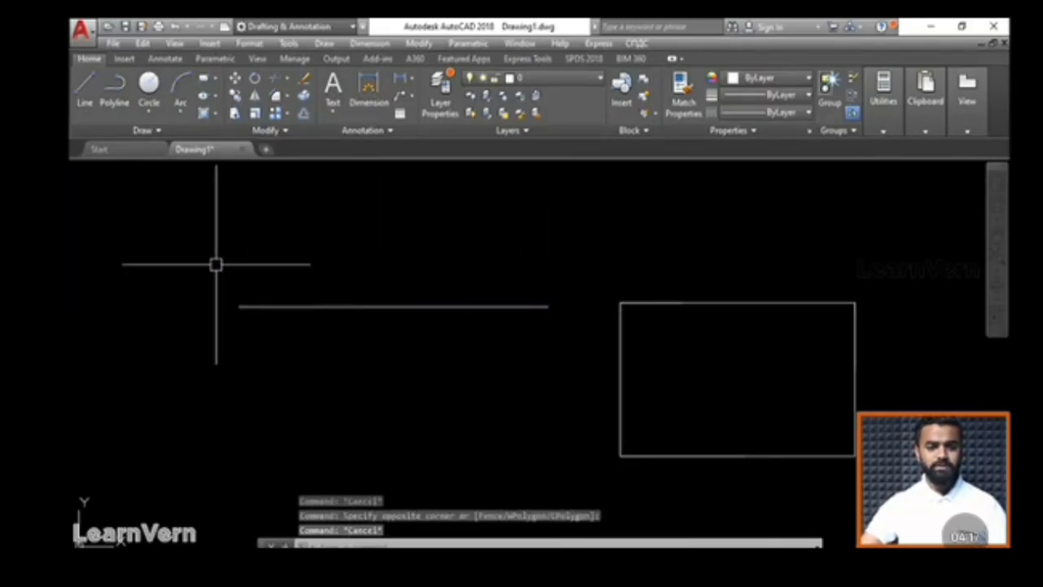
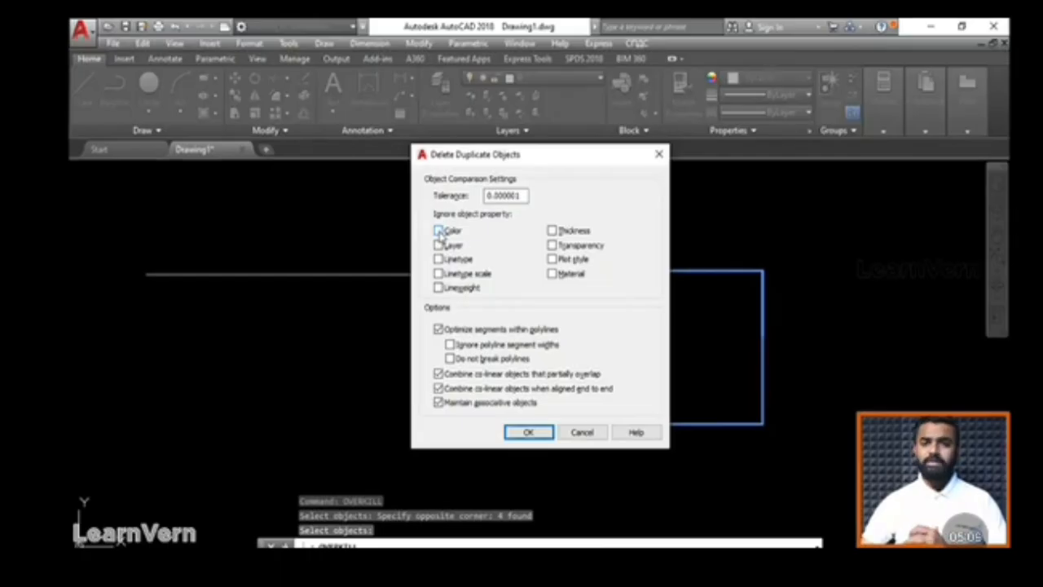
Cancel the Delete Duplicate Objects operation on the rectangle and its overlapping lines
{"action": "key", "text": "Escape"}
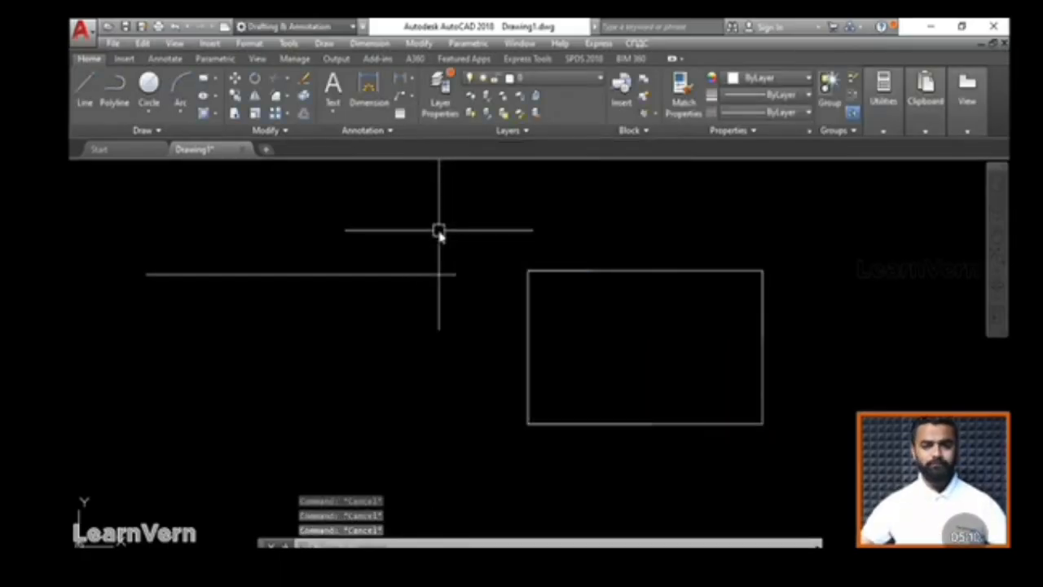
Inspect the short lines overlapping the rectangle's upper, right and lower edges by selecting them, and clear the selection
{"action": "left_click", "coordinate": [559, 270]}
{"action": "left_click", "coordinate": [764, 300]}
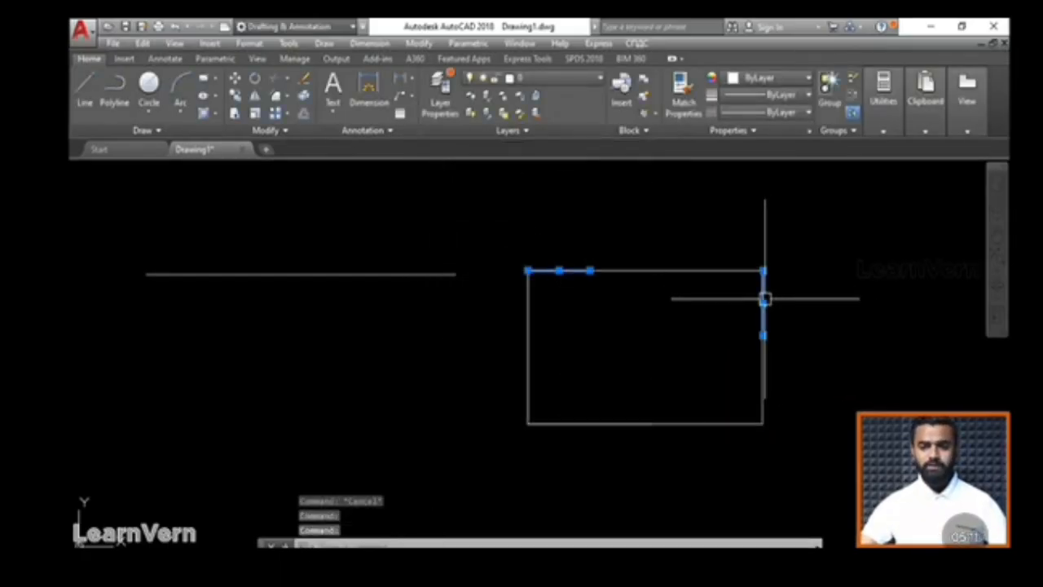
{"action": "left_click", "coordinate": [568, 424]}
{"action": "key", "text": "Escape"}
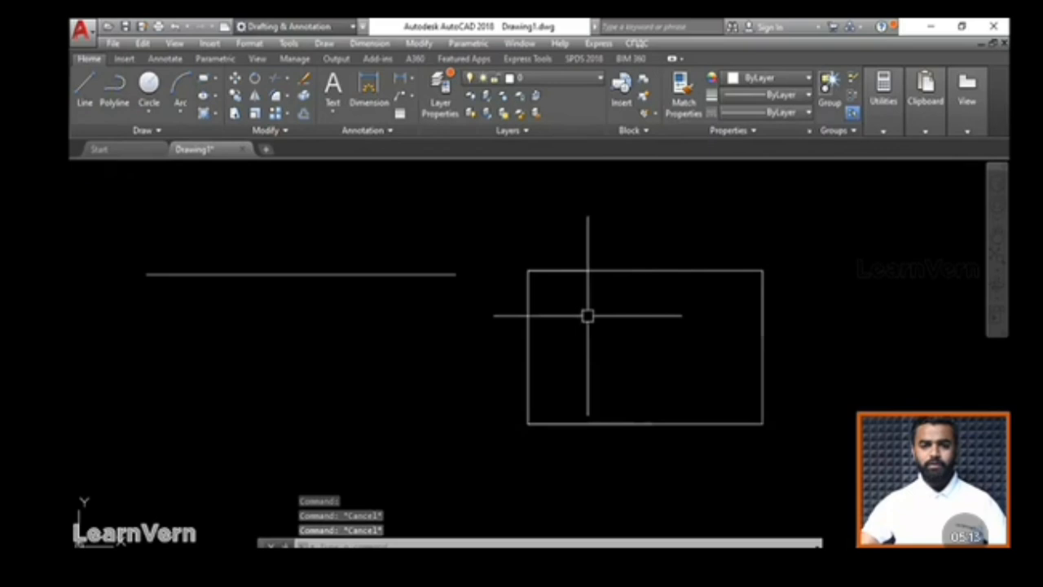
Change the colour of the short lines overlapping the rectangle's upper and right edges to red 237,31,36, and deselect them
{"action": "left_click", "coordinate": [562, 270]}
{"action": "left_click", "coordinate": [763, 302]}
{"action": "left_click", "coordinate": [770, 79]}
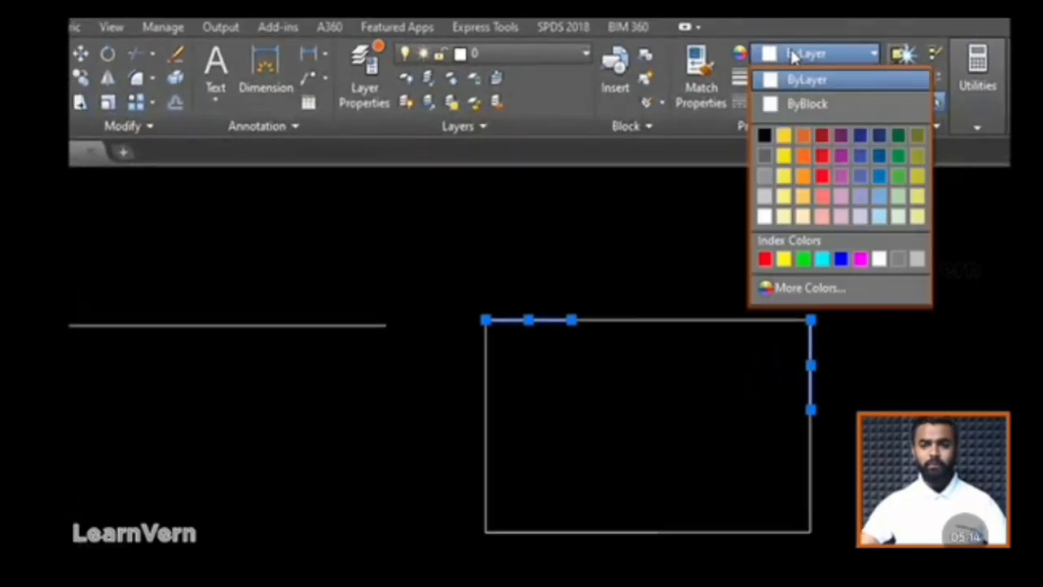
{"action": "left_click", "coordinate": [821, 175]}
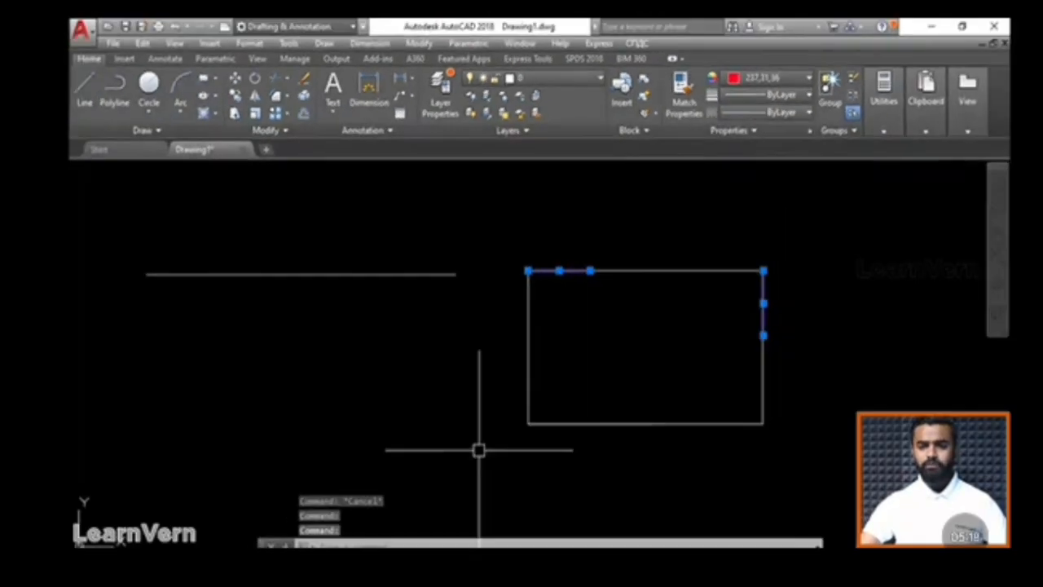
{"action": "left_click", "coordinate": [594, 424]}
{"action": "key", "text": "Escape"}
{"action": "key", "text": "Escape"}
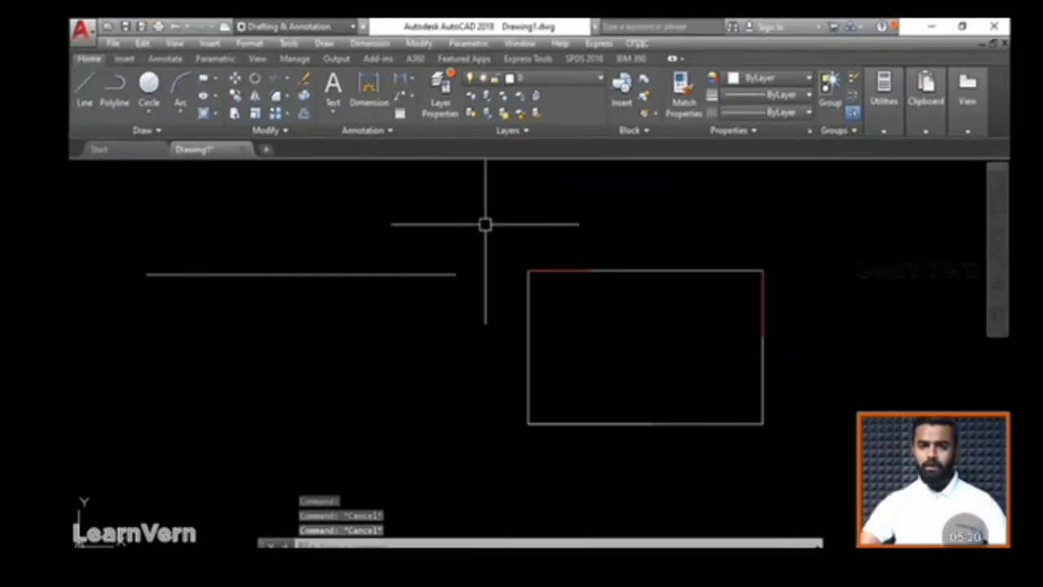
Run Overkill on the rectangle and its overlapping lines without ignoring any object property, keeping the default options
{"action": "type", "text": "ov"}
{"action": "key", "text": "Return"}
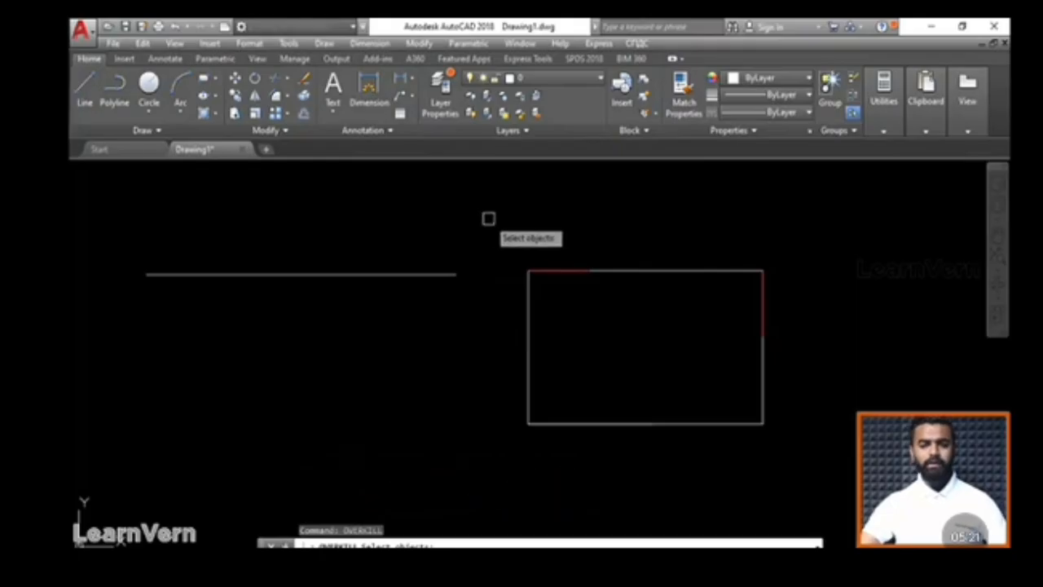
{"action": "left_click", "coordinate": [488, 218]}
{"action": "left_click", "coordinate": [822, 417]}
{"action": "key", "text": "Return"}
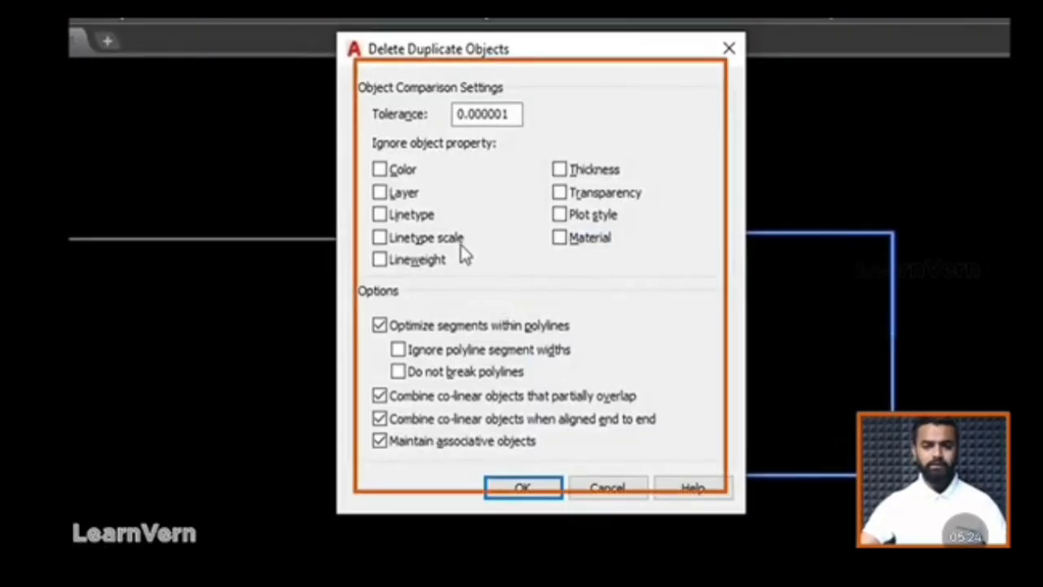
{"action": "left_click", "coordinate": [524, 488]}
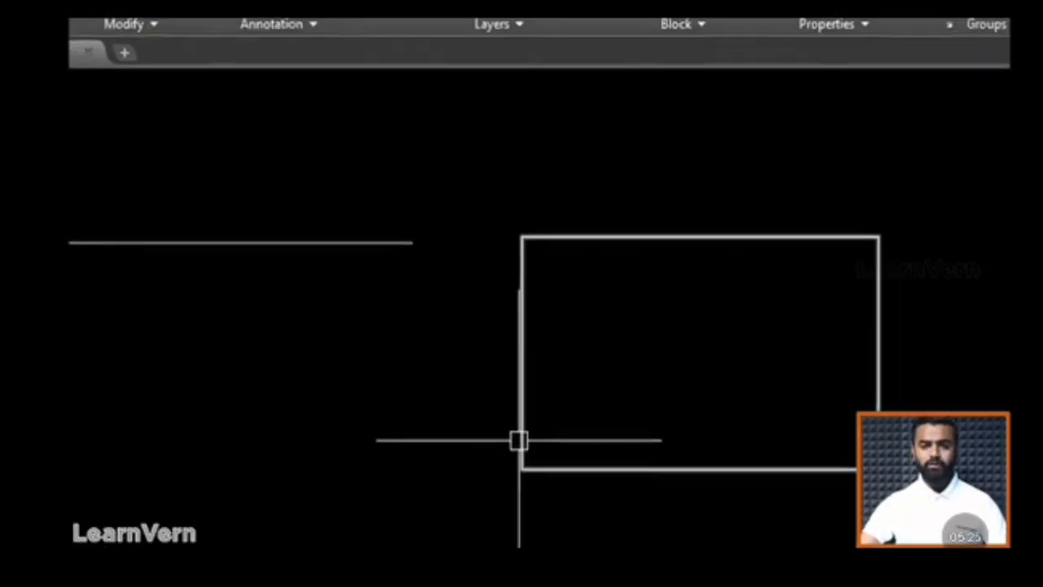
Check the two red lines on the rectangle by selecting them, and undo the Overkill operation
{"action": "left_click", "coordinate": [554, 270]}
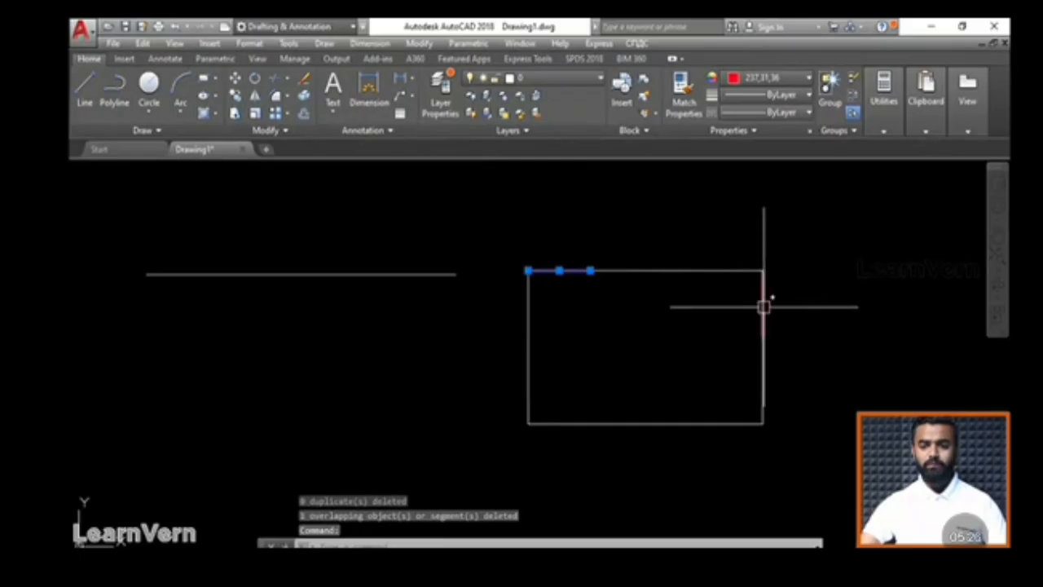
{"action": "left_click", "coordinate": [763, 306]}
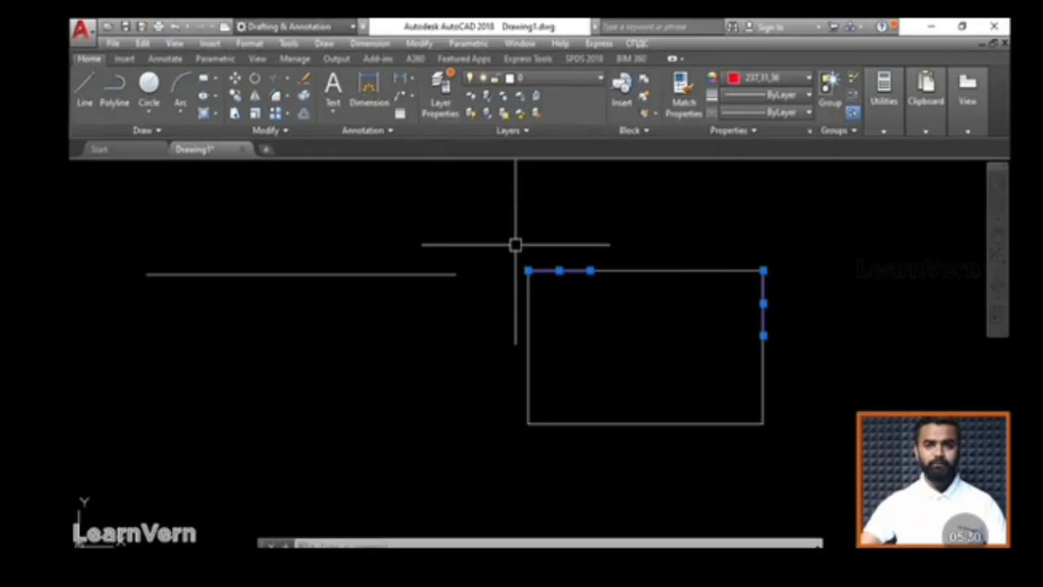
{"action": "key", "text": "ctrl+z"}
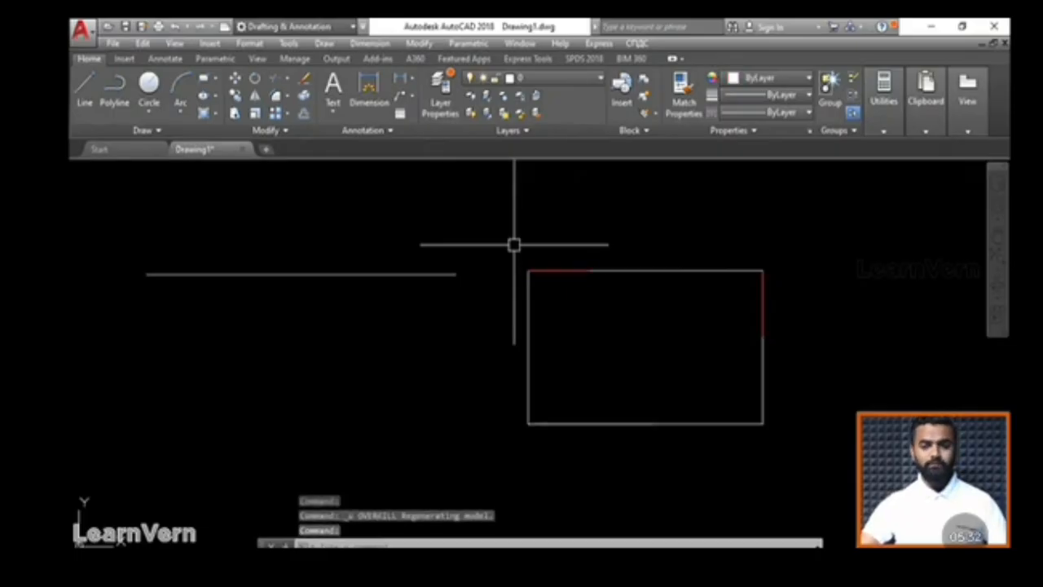
Examine the restored lower line and the two red lines on the rectangle by selecting them, and clear the selection
{"action": "left_click", "coordinate": [553, 424]}
{"action": "left_click", "coordinate": [567, 270]}
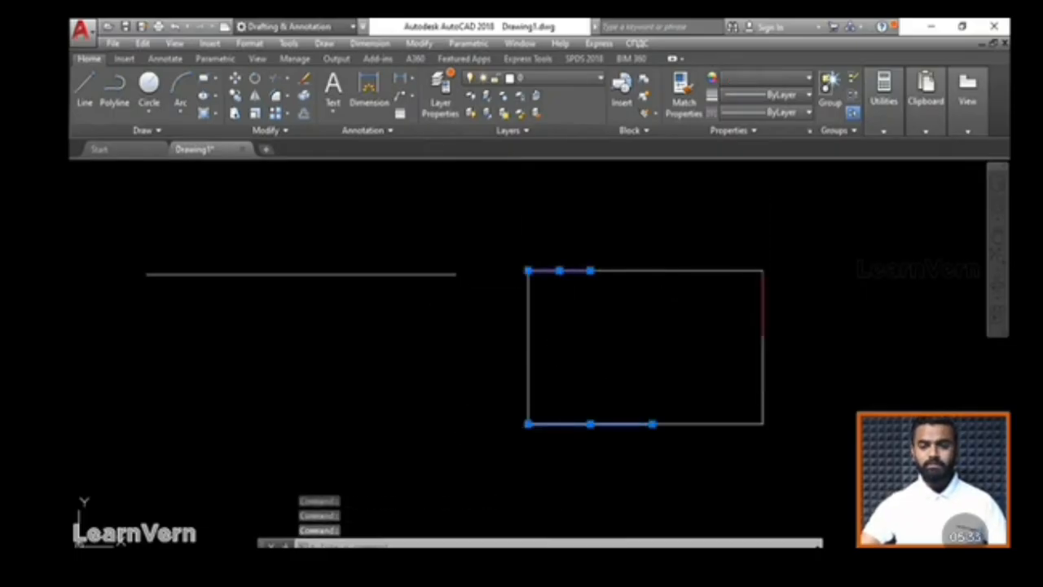
{"action": "left_click", "coordinate": [764, 298]}
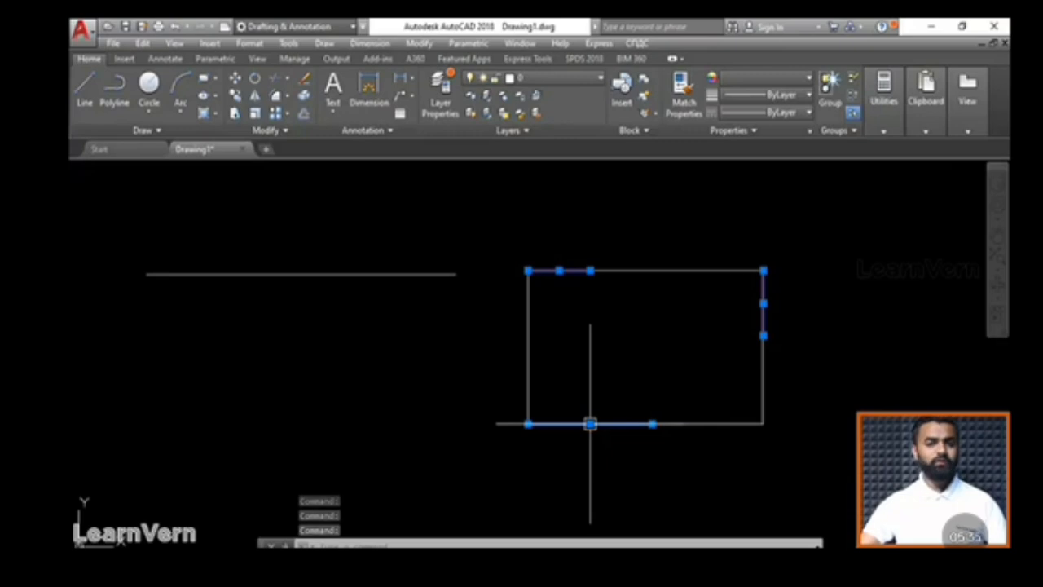
{"action": "key", "text": "Escape"}
{"action": "key", "text": "Escape"}
{"action": "key", "text": "Escape"}
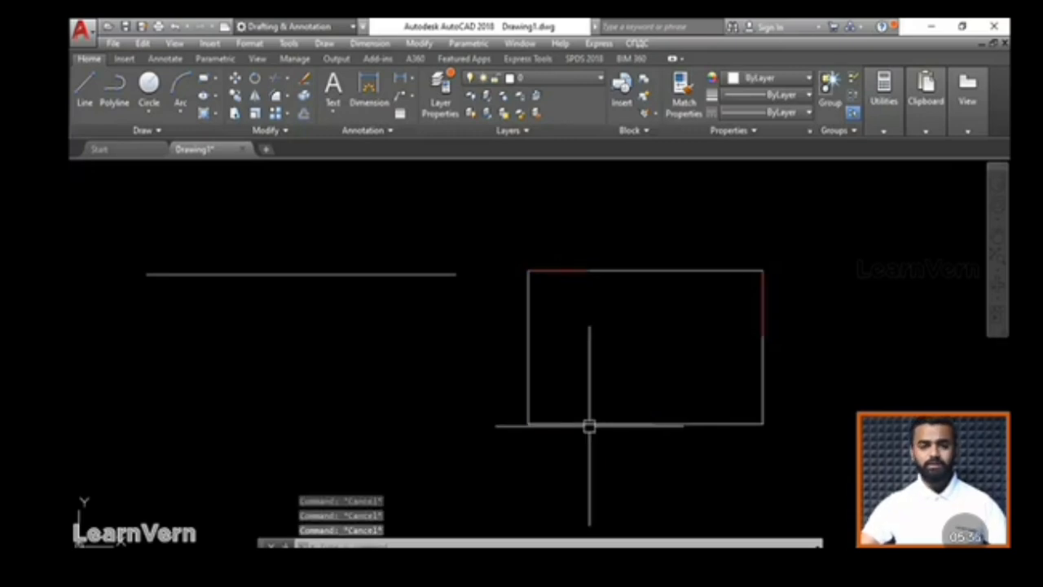
Run Overkill on the rectangle and its overlapping lines with Color set as an ignored object property
{"action": "type", "text": "verkill"}
{"action": "key", "text": "Return"}
{"action": "left_click", "coordinate": [514, 239]}
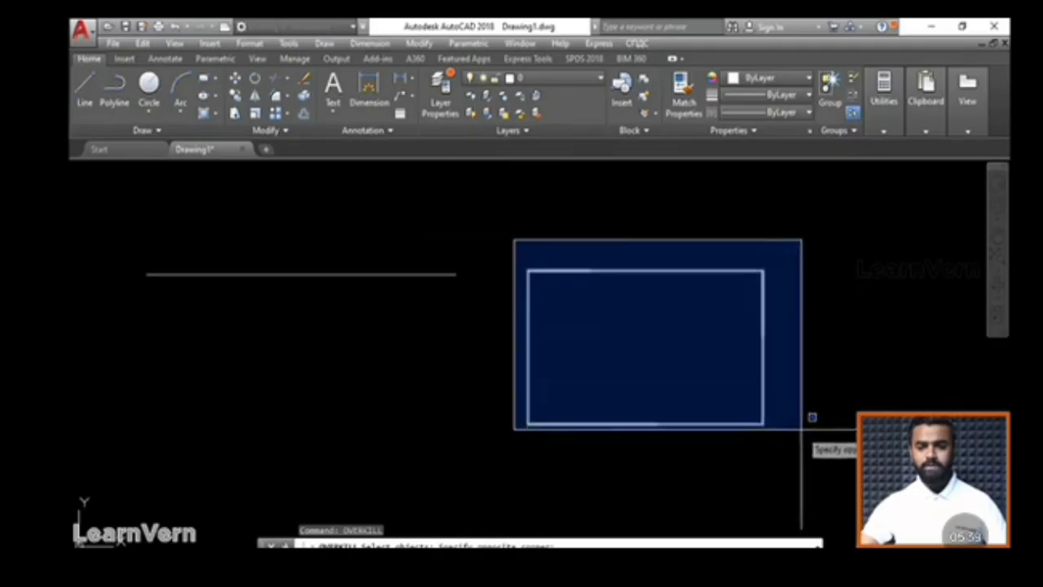
{"action": "left_click", "coordinate": [802, 428]}
{"action": "key", "text": "Return"}
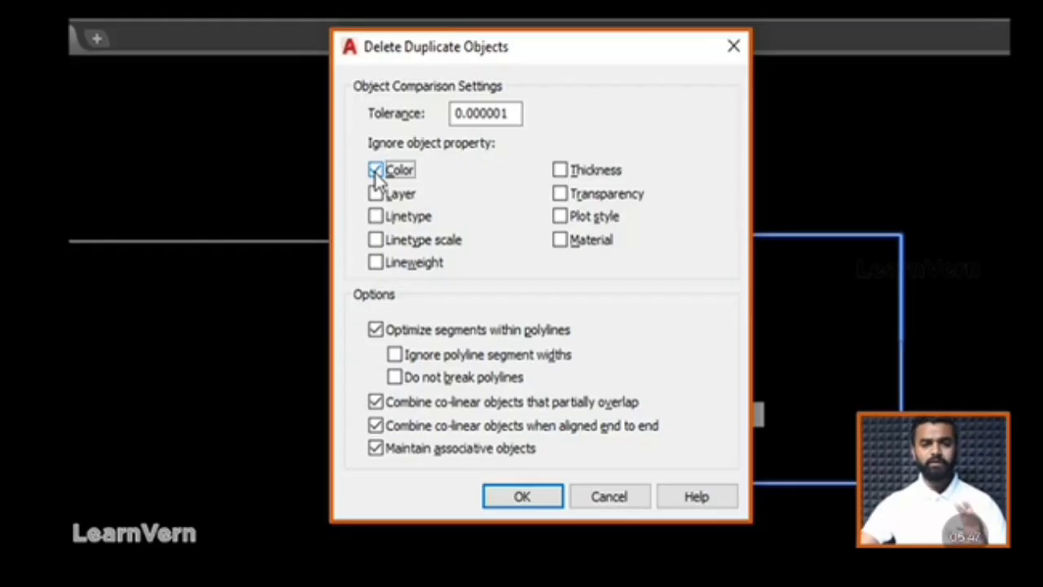
{"action": "left_click", "coordinate": [508, 499]}
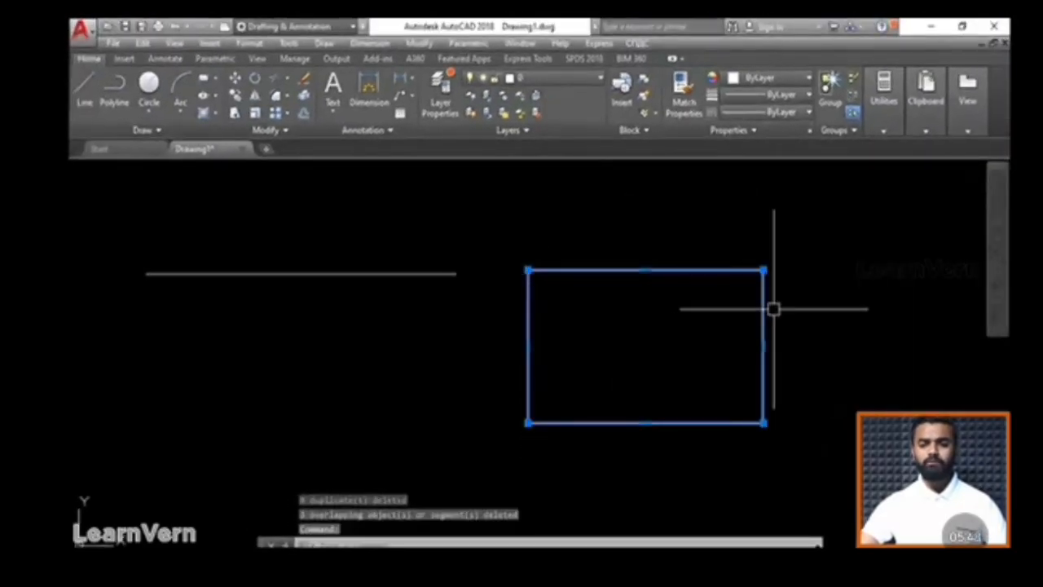
Clear the rectangle's selection and undo the Overkill operation that ignored colour
{"action": "key", "text": "Escape"}
{"action": "key", "text": "Escape"}
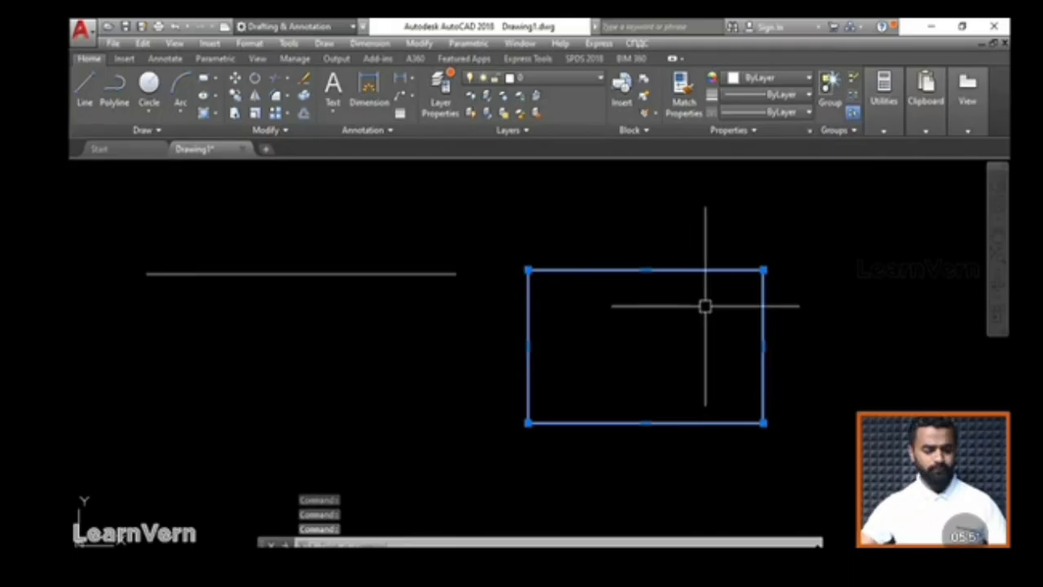
{"action": "key", "text": "ctrl+z"}
{"action": "left_click", "coordinate": [503, 236]}
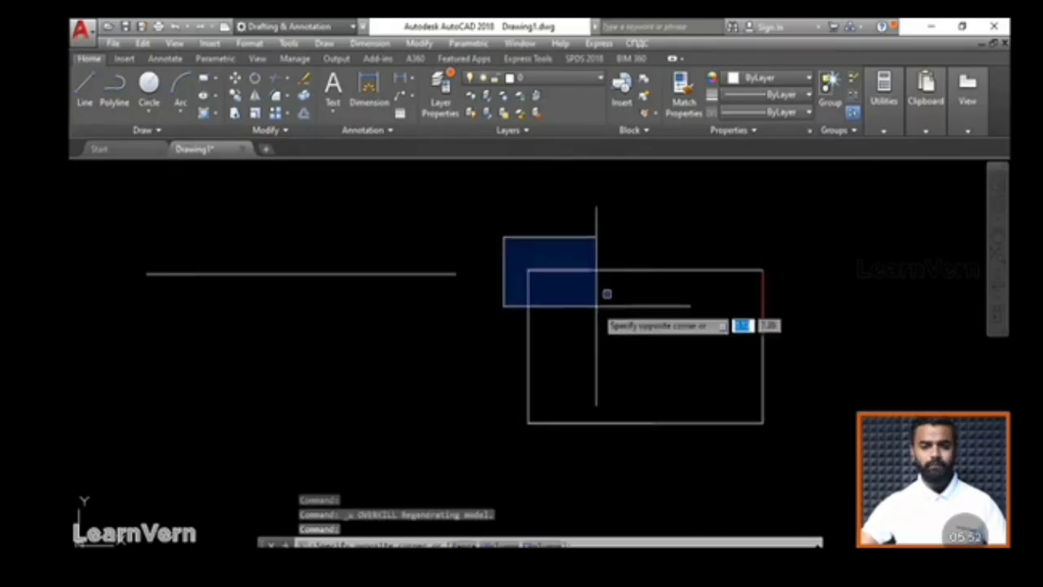
{"action": "key", "text": "Escape"}
Rerun Overkill on the rectangle and all its overlapping lines, ignoring the Color property and keeping the default options
{"action": "type", "text": "ove"}
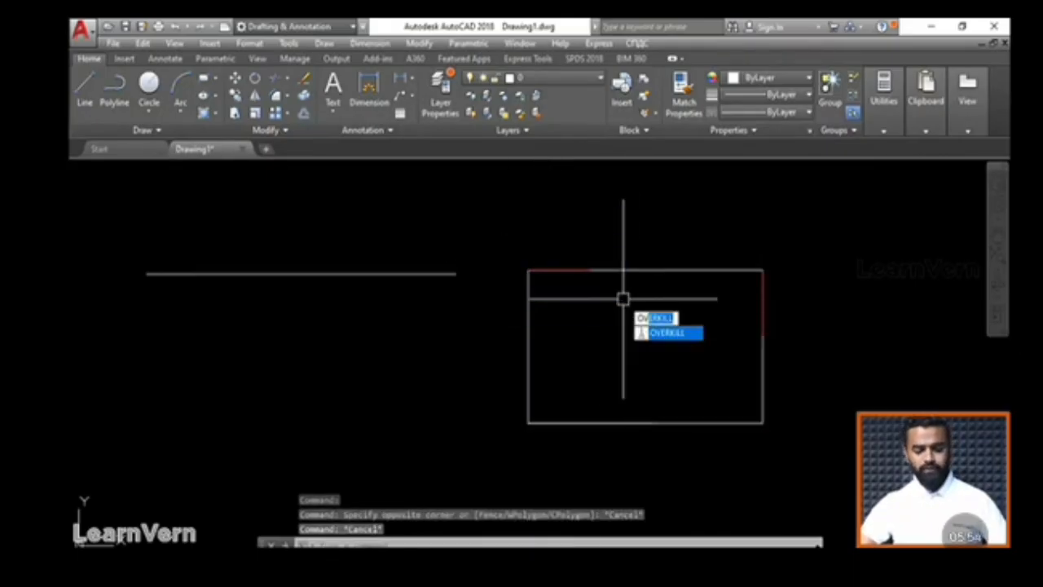
{"action": "key", "text": "Return"}
{"action": "left_click", "coordinate": [490, 216]}
{"action": "left_click", "coordinate": [811, 448]}
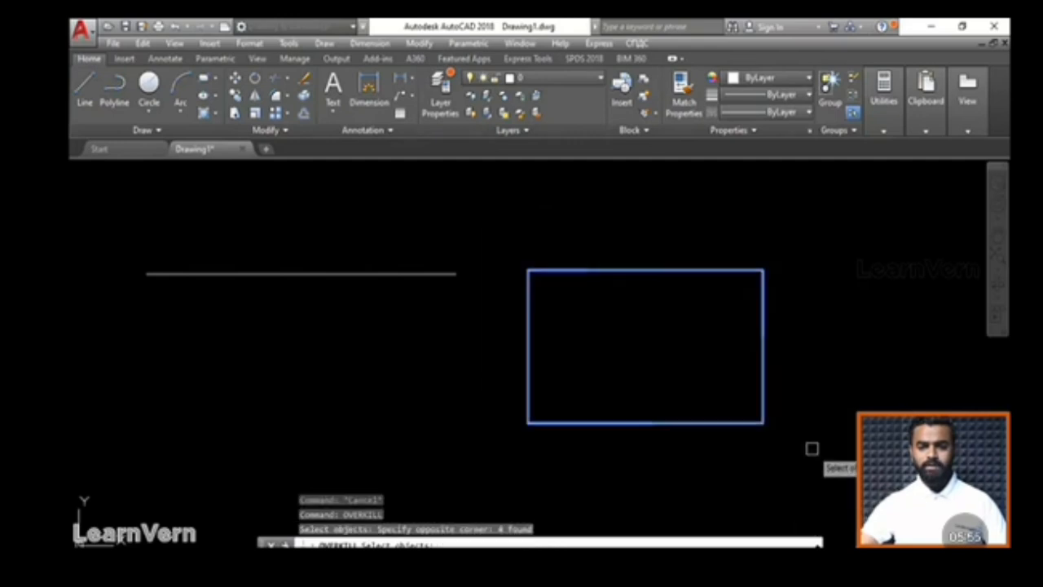
{"action": "key", "text": "Return"}
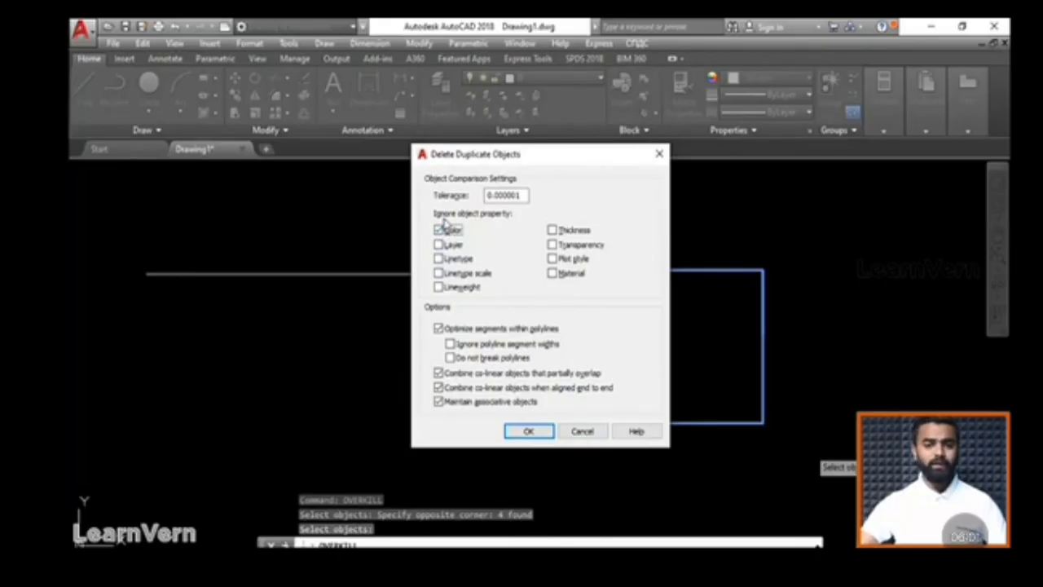
{"action": "left_click", "coordinate": [529, 431]}
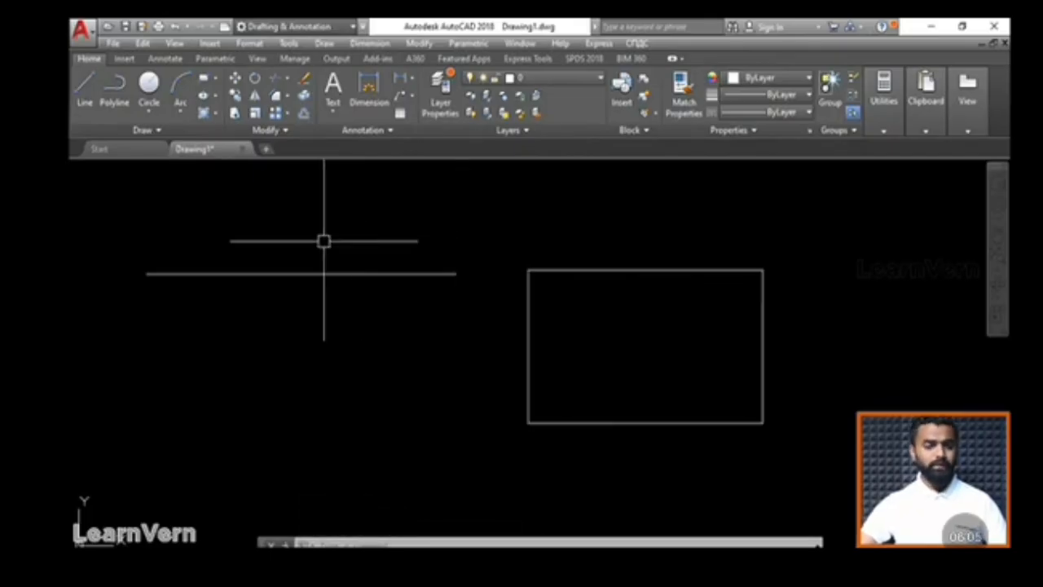
Draw a line of length 2 over the existing horizontal line, starting from its left endpoint
{"action": "left_click", "coordinate": [237, 274]}
{"action": "middle_click_drag", "start_coordinate": [237, 270], "coordinate": [379, 279]}
{"action": "key", "text": "Escape"}
{"action": "key", "text": "Escape"}
{"action": "scroll", "coordinate": [501, 245], "scroll_direction": "down", "scroll_amount": 2}
{"action": "left_click", "coordinate": [85, 90]}
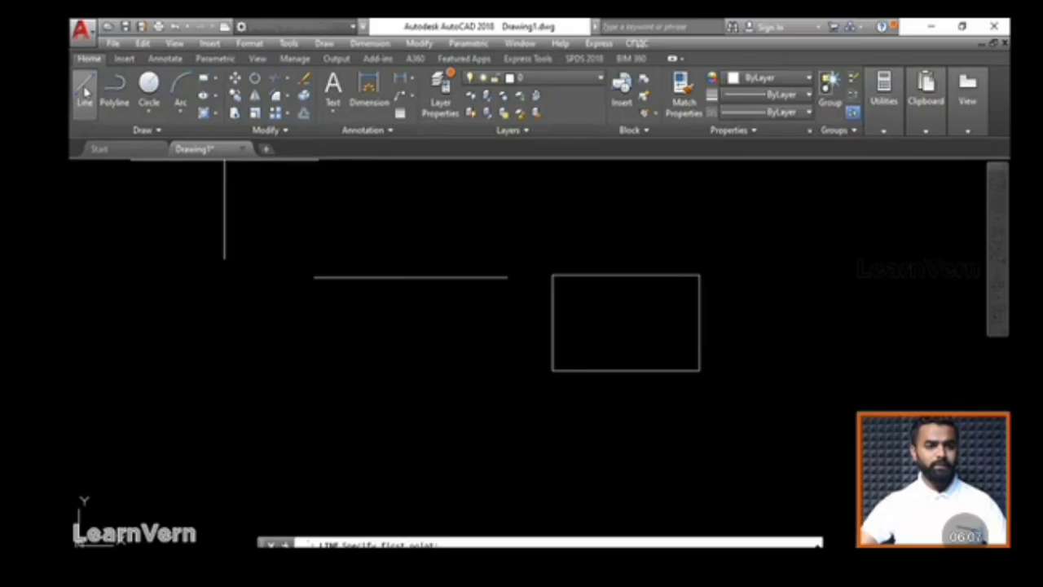
{"action": "left_click", "coordinate": [315, 277]}
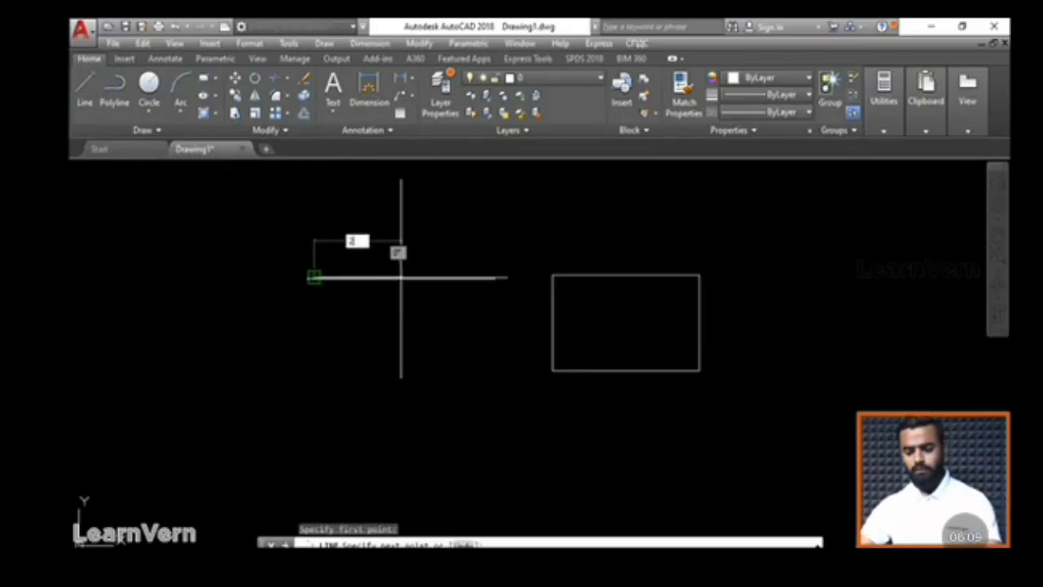
{"action": "type", "text": "2"}
{"action": "key", "text": "Return"}
{"action": "key", "text": "Escape"}
{"action": "key", "text": "Escape"}
Set the short overlapping line's lineweight to 0.30 mm and deselect it
{"action": "left_click", "coordinate": [356, 277]}
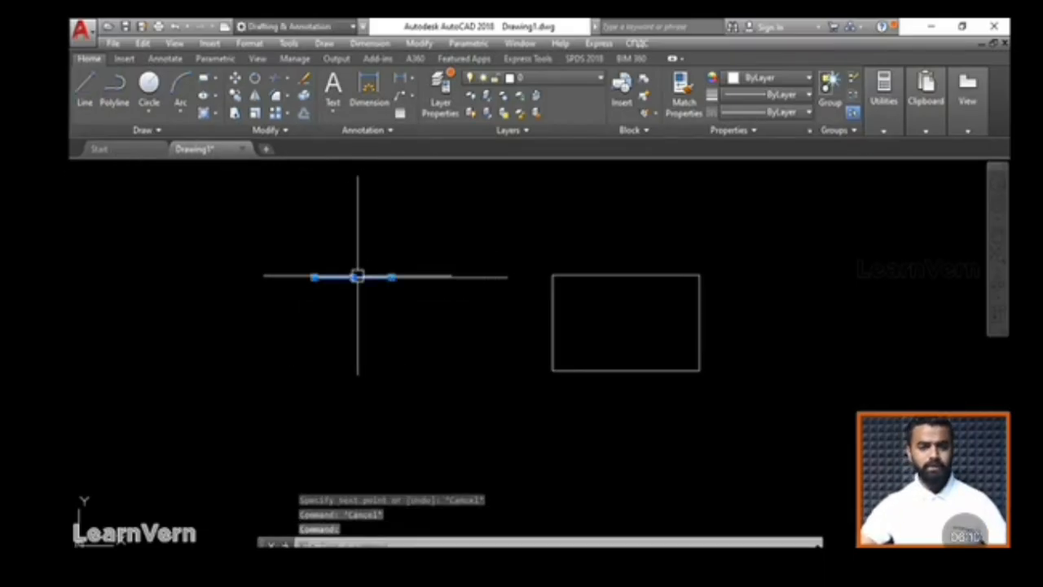
{"action": "left_click", "coordinate": [753, 96]}
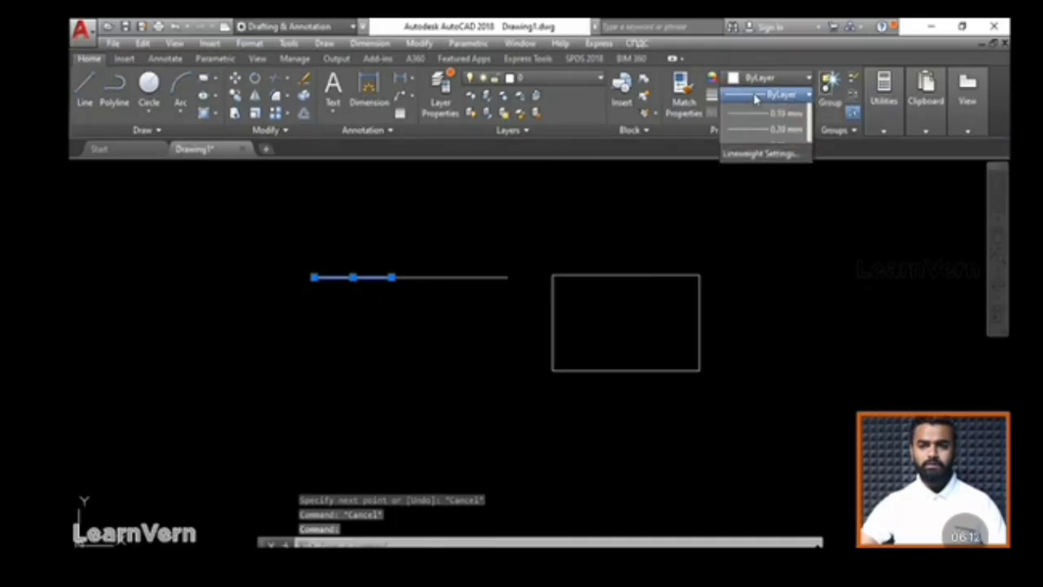
{"action": "scroll", "coordinate": [762, 188], "scroll_direction": "down", "scroll_amount": 2}
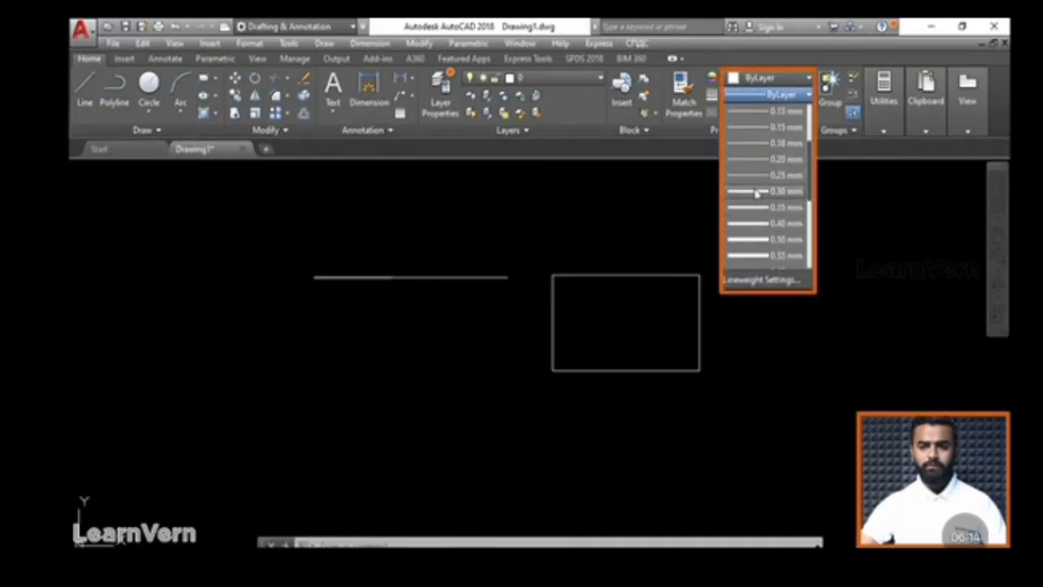
{"action": "left_click", "coordinate": [757, 194]}
{"action": "key", "text": "Escape"}
{"action": "key", "text": "Escape"}
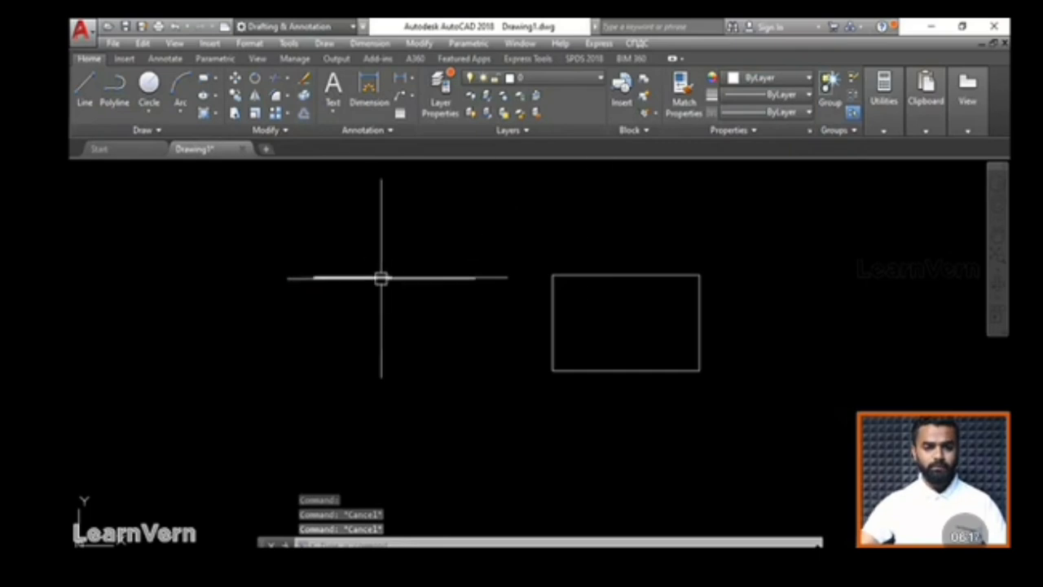
Turn on the lineweight display for the drawing
{"action": "scroll", "coordinate": [381, 278], "scroll_direction": "up", "scroll_amount": 3}
{"action": "middle_click_drag", "start_coordinate": [279, 272], "coordinate": [387, 271]}
{"action": "scroll", "coordinate": [486, 281], "scroll_direction": "down", "scroll_amount": 2}
{"action": "middle_click_drag", "start_coordinate": [517, 287], "coordinate": [423, 282]}
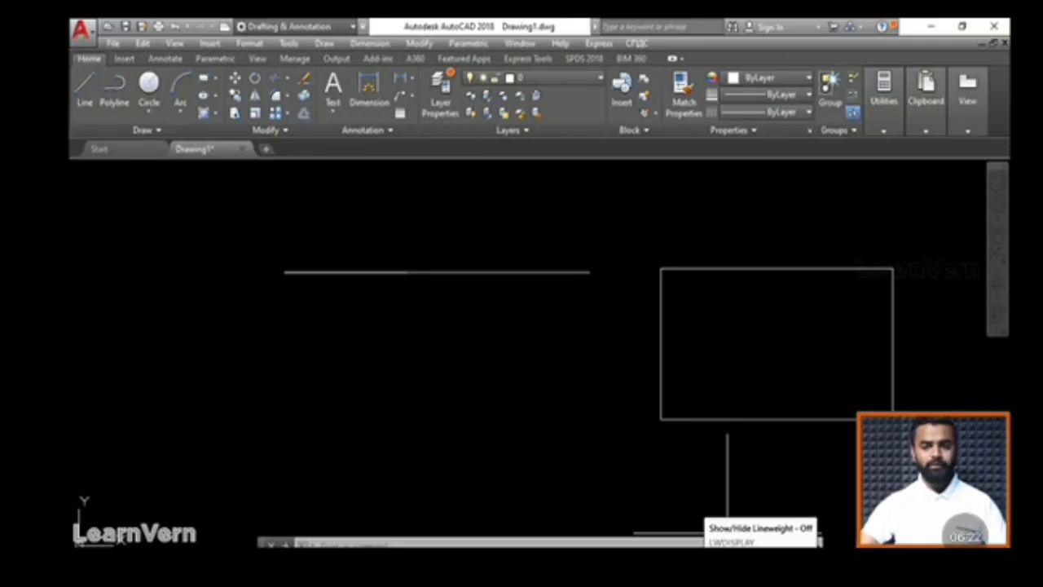
{"action": "left_click", "coordinate": [728, 546]}
Examine the thicker overlapping line up close by selecting it with a window, and clear the selection
{"action": "scroll", "coordinate": [377, 277], "scroll_direction": "up", "scroll_amount": 3}
{"action": "mouse_move", "coordinate": [375, 277]}
{"action": "middle_mouse_down"}
{"action": "mouse_move", "coordinate": [418, 296]}
{"action": "mouse_move", "coordinate": [370, 313]}
{"action": "middle_mouse_up"}
{"action": "scroll", "coordinate": [394, 278], "scroll_direction": "up", "scroll_amount": 2}
{"action": "scroll", "coordinate": [424, 308], "scroll_direction": "down", "scroll_amount": 2}
{"action": "left_click", "coordinate": [171, 252]}
{"action": "left_click", "coordinate": [436, 319]}
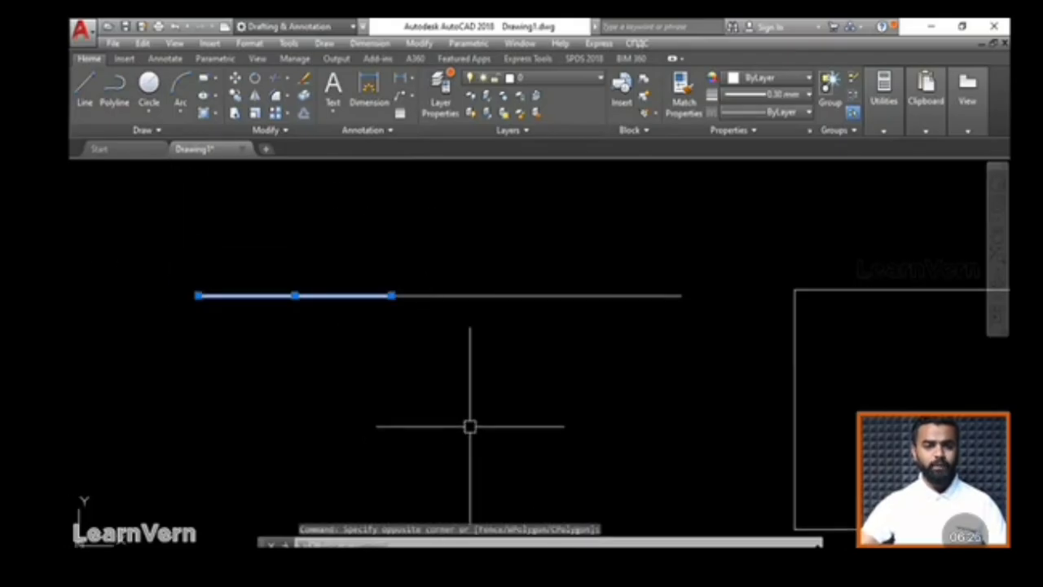
{"action": "key", "text": "Escape"}
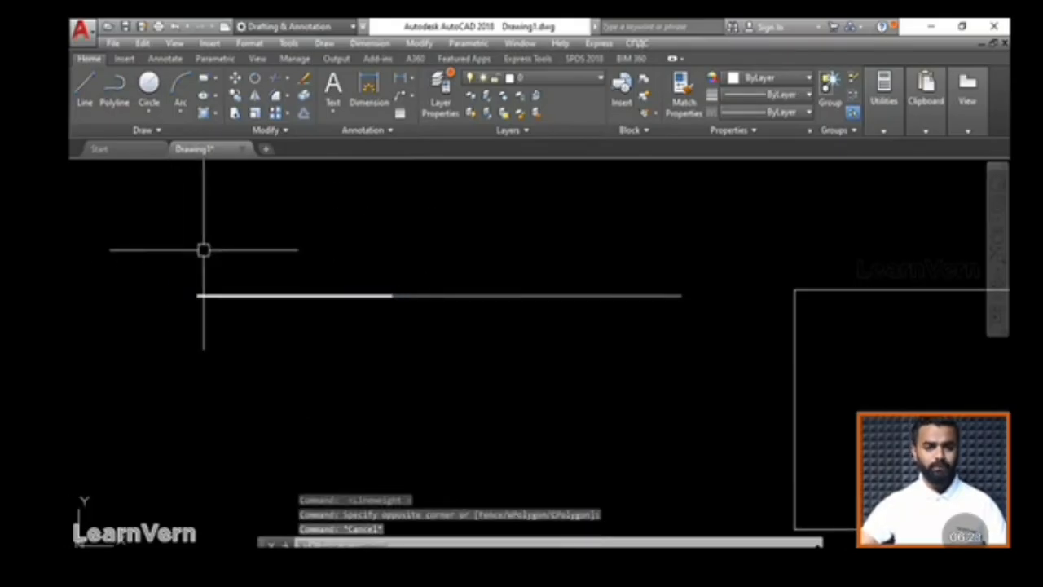
Run Overkill on the horizontal line and its 0.30 mm overlapping line without ignoring any object property
{"action": "type", "text": "verkill"}
{"action": "key", "text": "Return"}
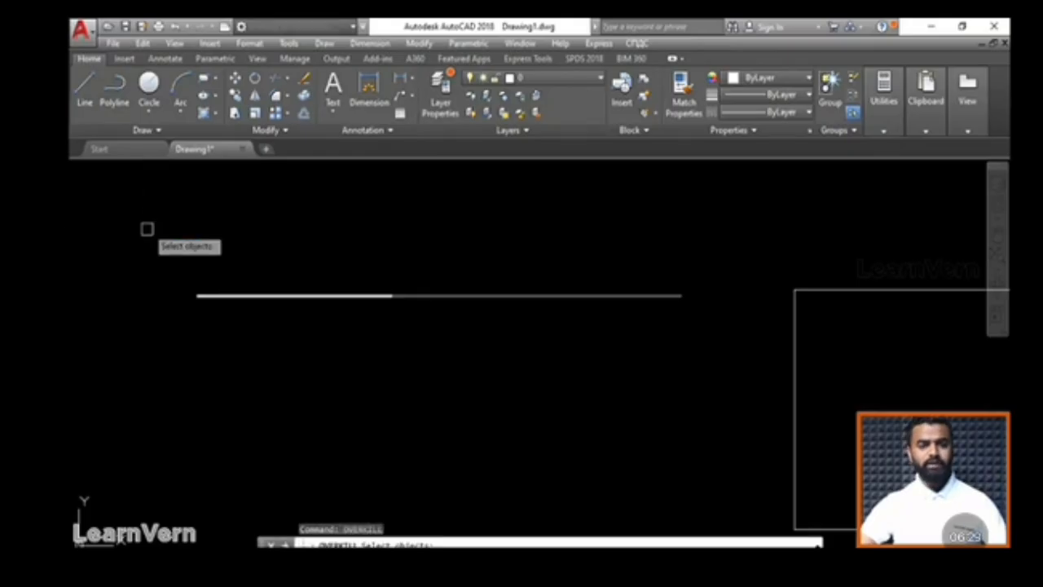
{"action": "left_click", "coordinate": [147, 228]}
{"action": "left_click", "coordinate": [702, 340]}
{"action": "key", "text": "Return"}
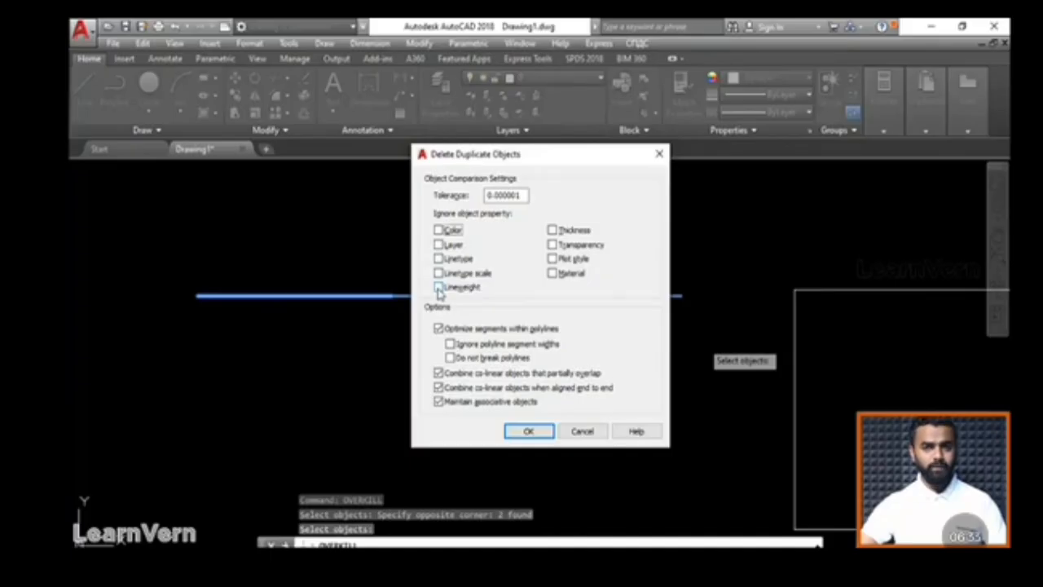
{"action": "left_click", "coordinate": [526, 432]}
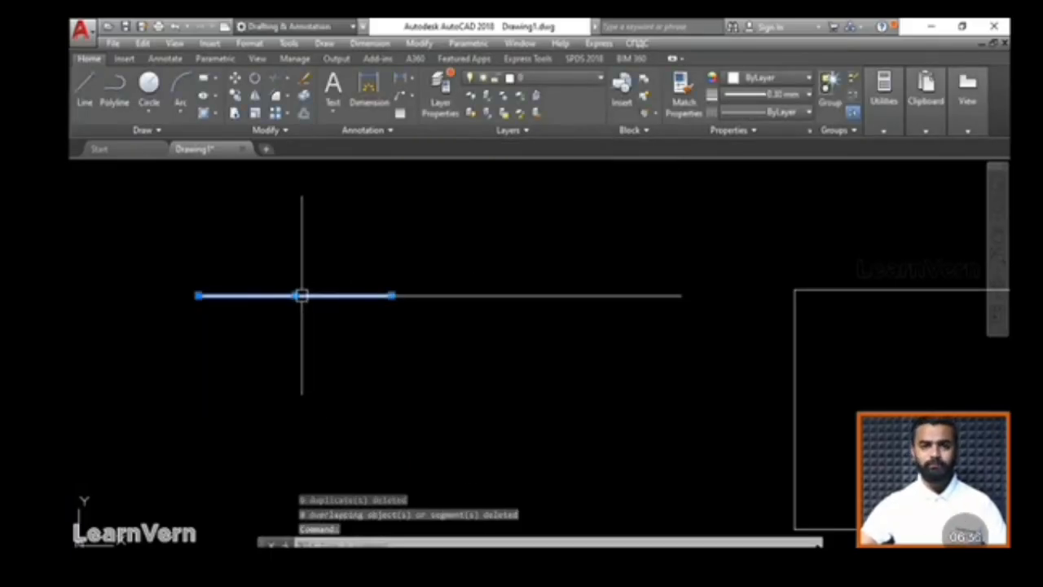
Run Overkill on the horizontal line and its 0.30 mm overlapping line, ignoring lineweight, and check the result by selecting the line
{"action": "key", "text": "Escape"}
{"action": "type", "text": "o"}
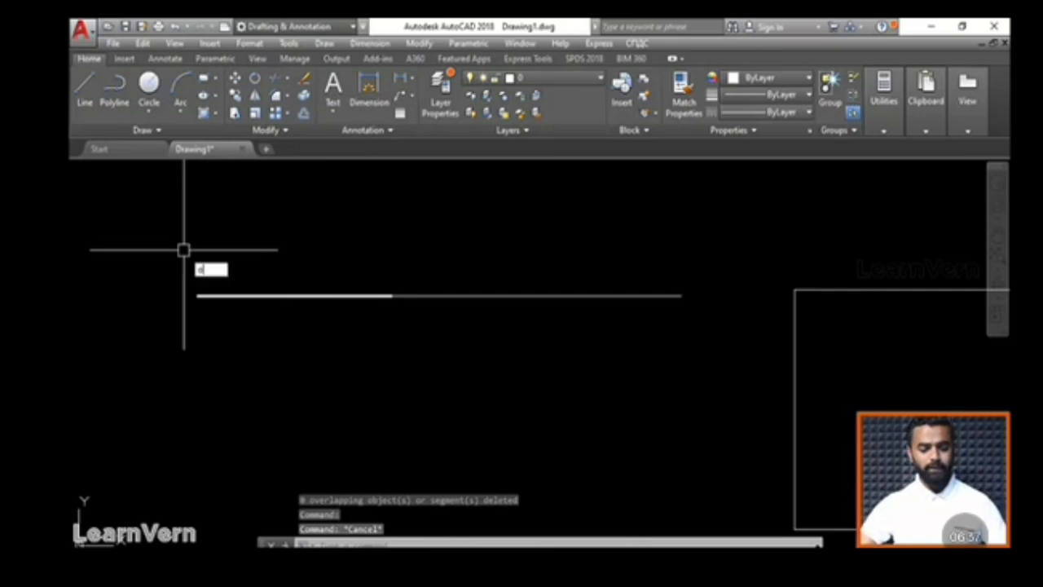
{"action": "type", "text": "VERKILL"}
{"action": "key", "text": "Return"}
{"action": "left_click", "coordinate": [158, 233]}
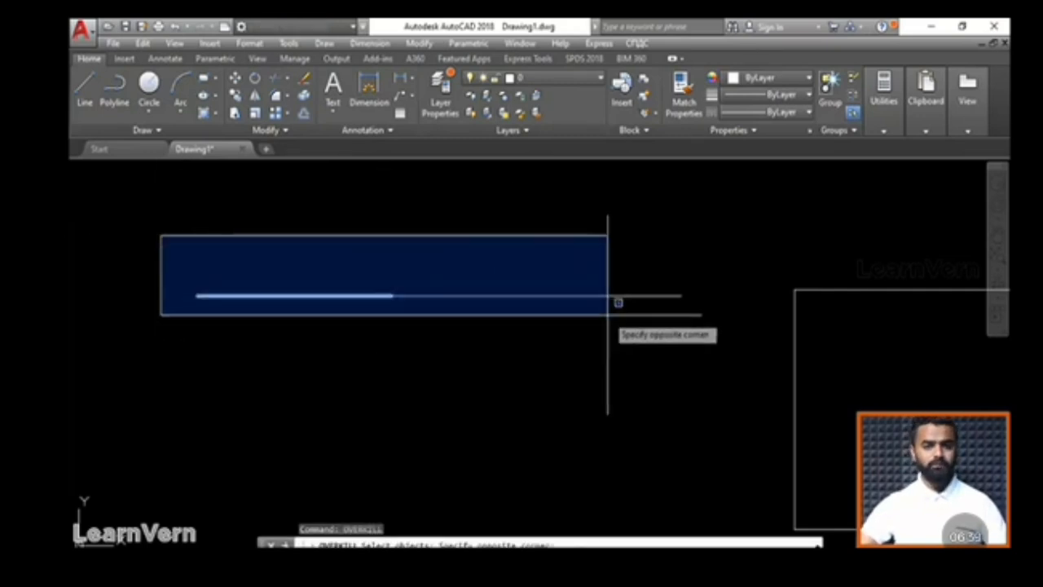
{"action": "left_click", "coordinate": [692, 339]}
{"action": "key", "text": "Return"}
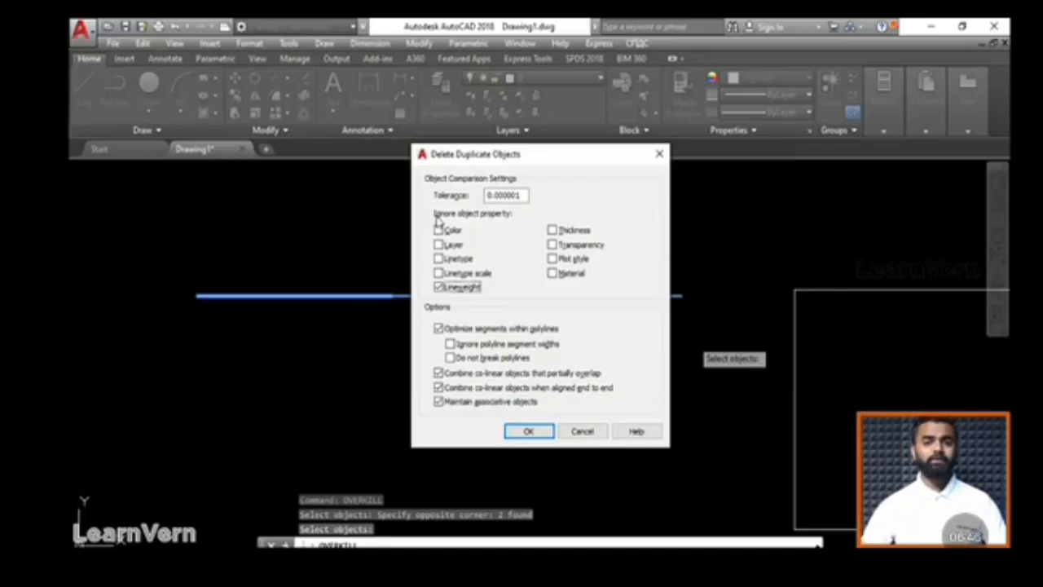
{"action": "left_click", "coordinate": [540, 435]}
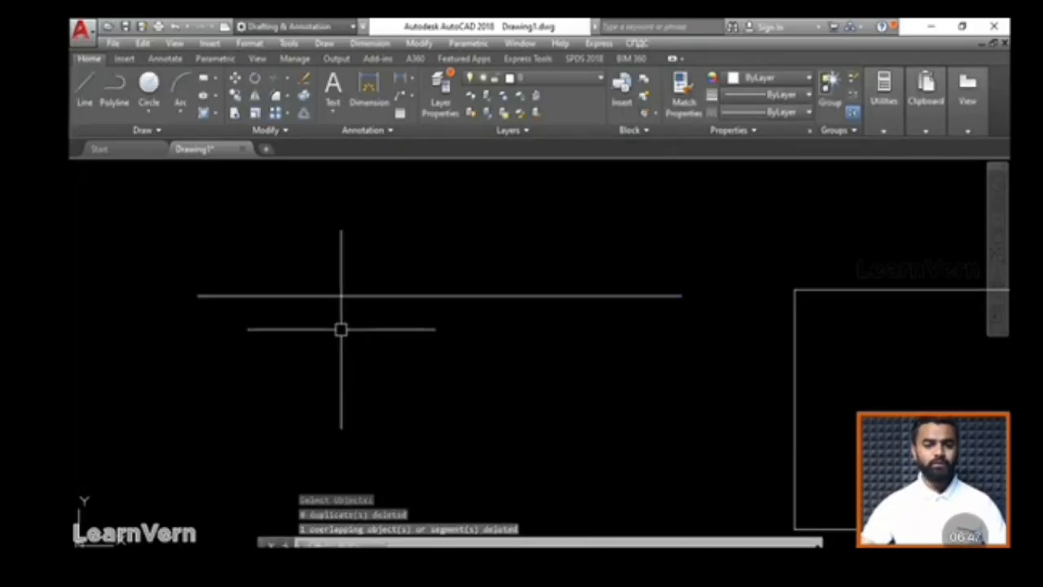
{"action": "left_click", "coordinate": [273, 295]}
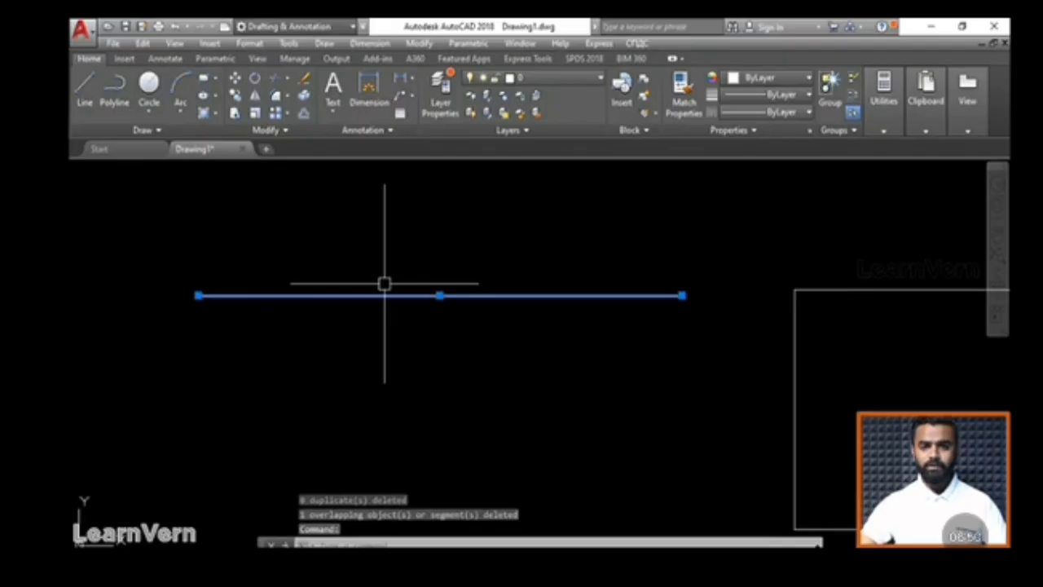
{"action": "key", "text": "Escape"}
{"action": "key", "text": "Escape"}
{"action": "key", "text": "Escape"}
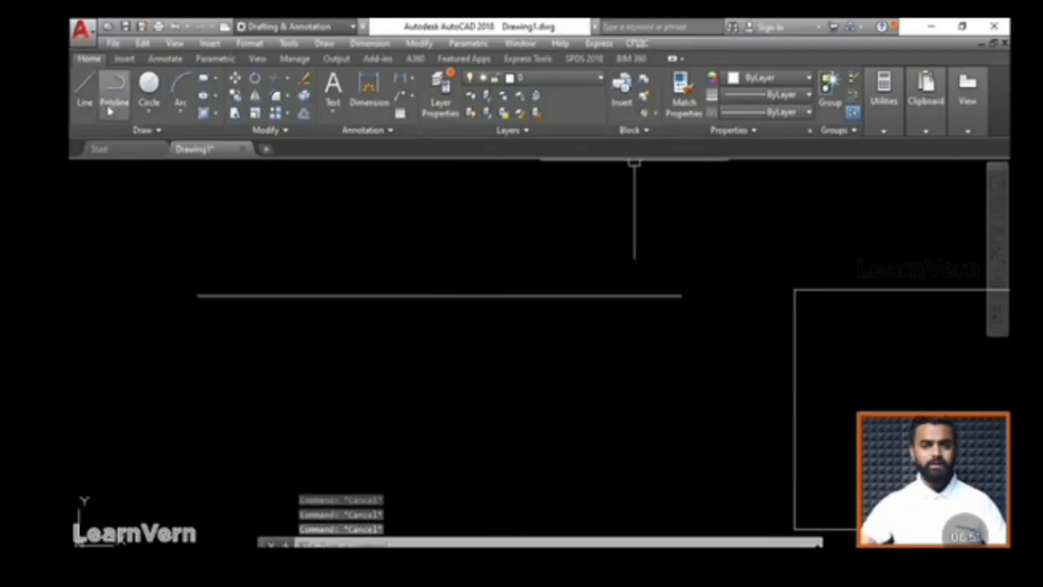
Draw a line 2 units long over the horizontal line, starting from its left endpoint
{"action": "left_click", "coordinate": [85, 90]}
{"action": "left_click", "coordinate": [197, 295]}
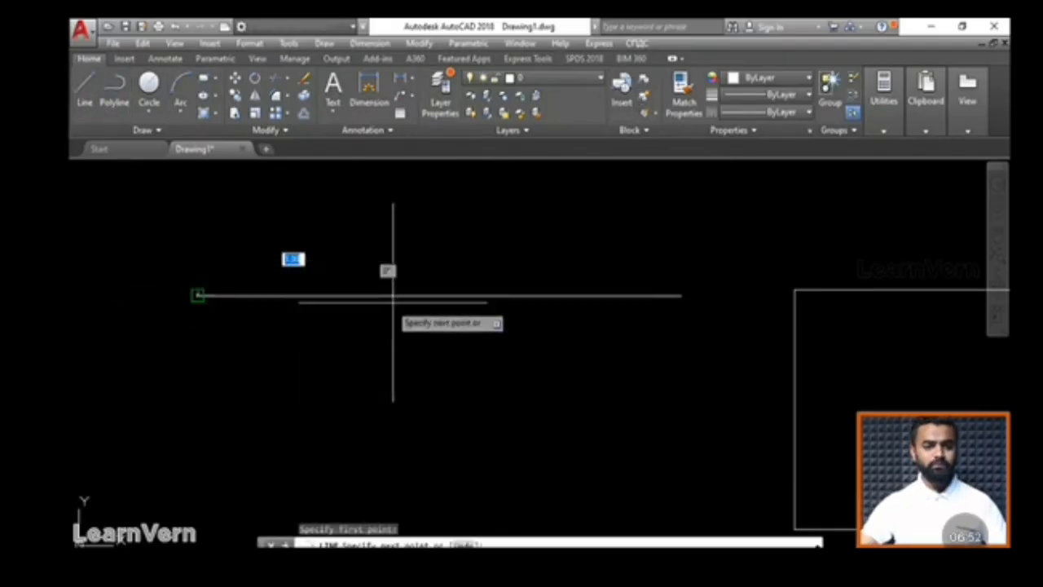
{"action": "left_click", "coordinate": [406, 259]}
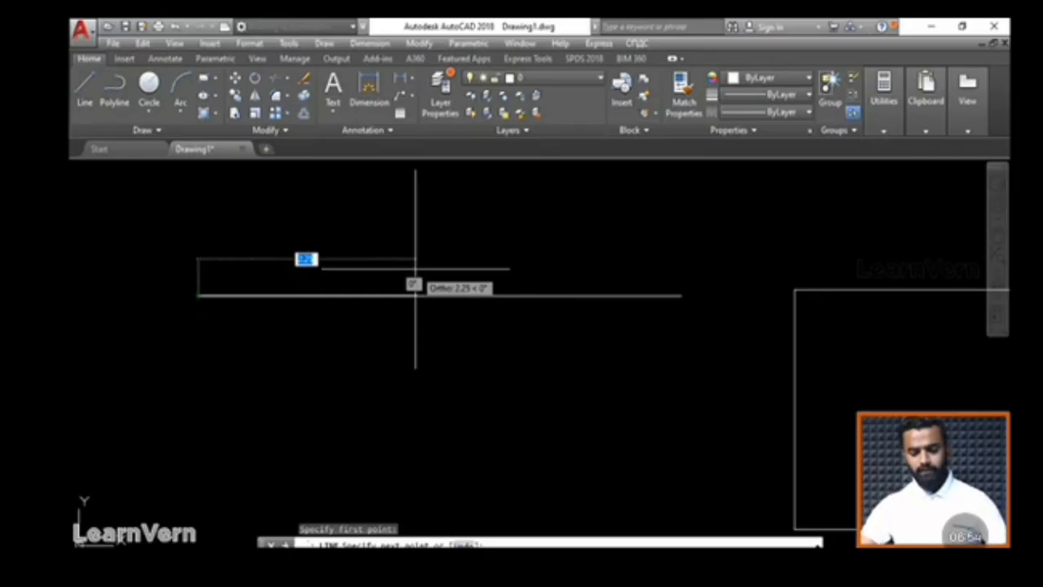
{"action": "type", "text": "5"}
{"action": "key", "text": "Escape"}
{"action": "key", "text": "Escape"}
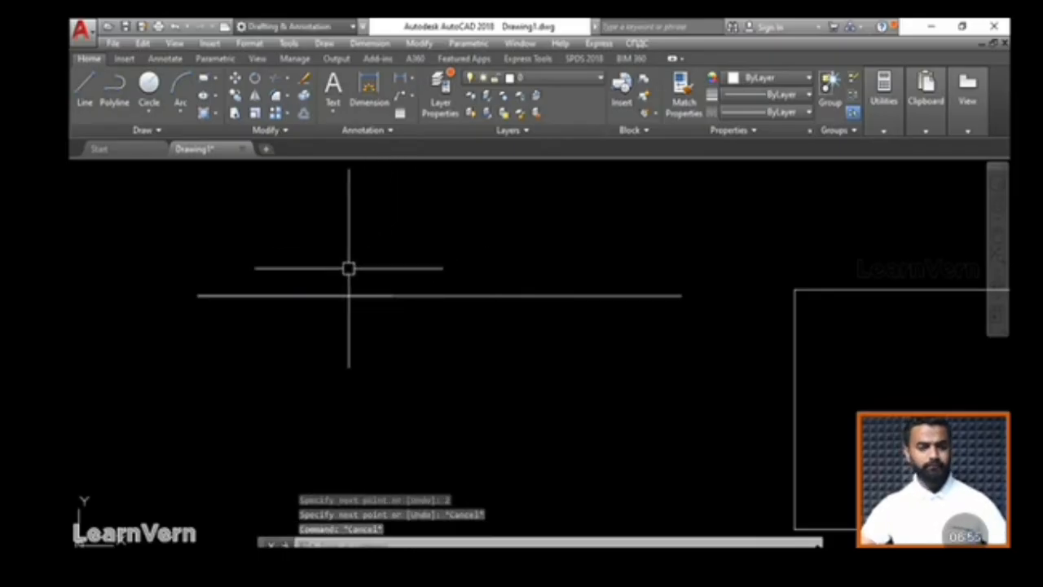
Load the BORDER linetype from acad.lin into the drawing
{"action": "left_click", "coordinate": [330, 294]}
{"action": "left_click", "coordinate": [737, 99]}
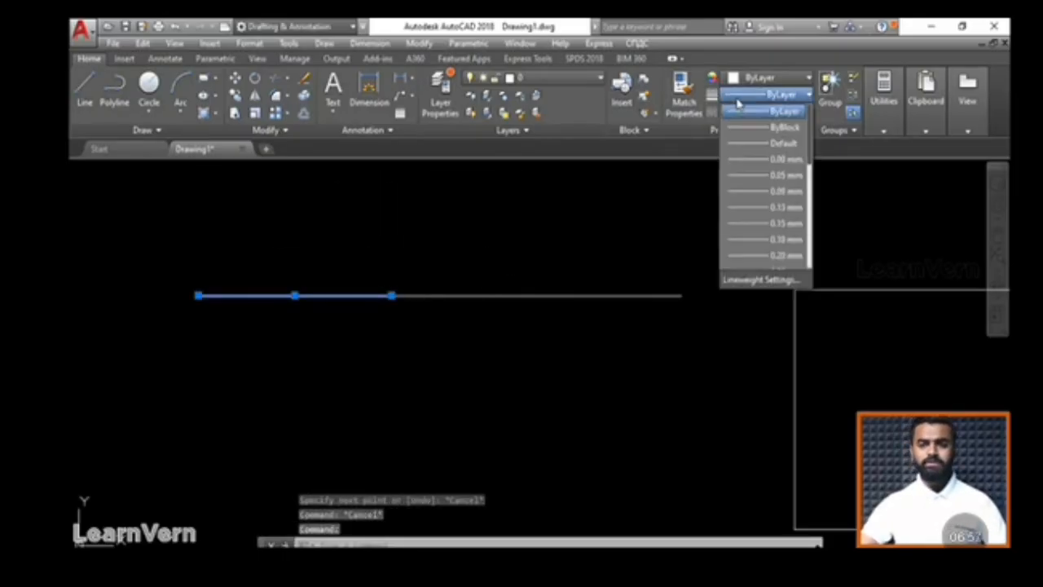
{"action": "left_click", "coordinate": [659, 176]}
{"action": "left_click", "coordinate": [738, 112]}
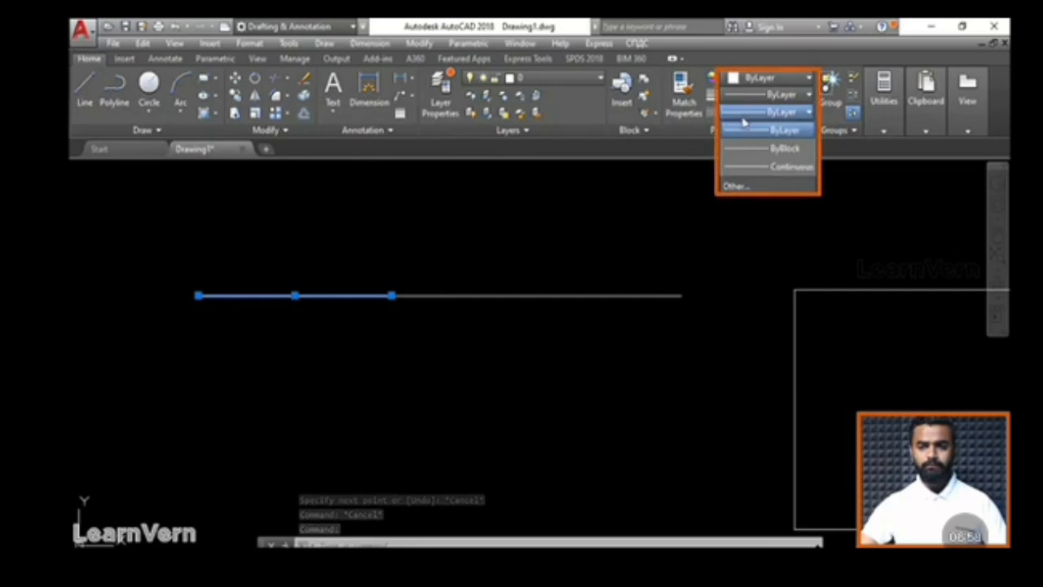
{"action": "left_click", "coordinate": [741, 187]}
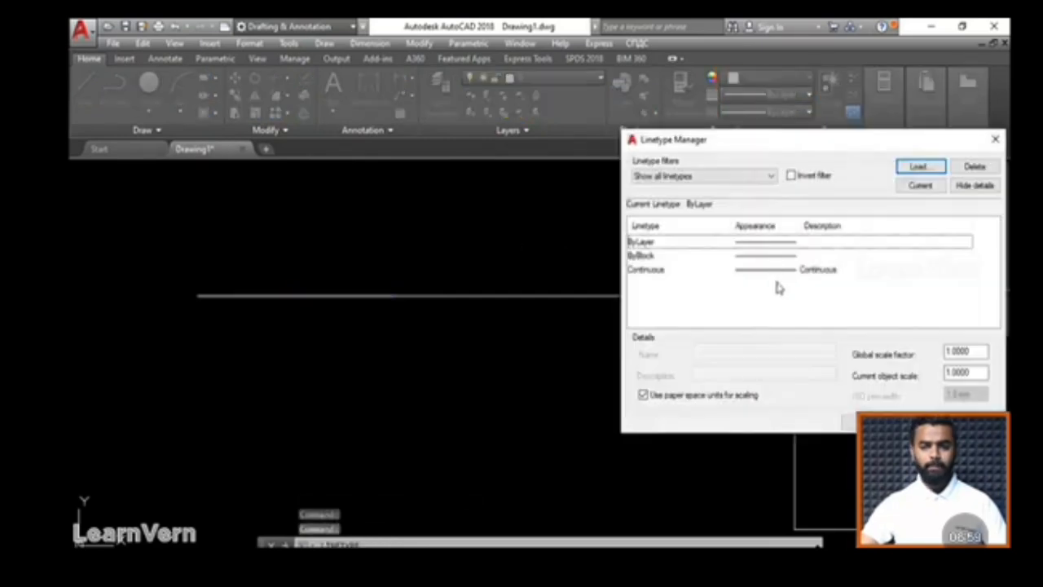
{"action": "left_click_drag", "start_coordinate": [819, 145], "coordinate": [564, 140]}
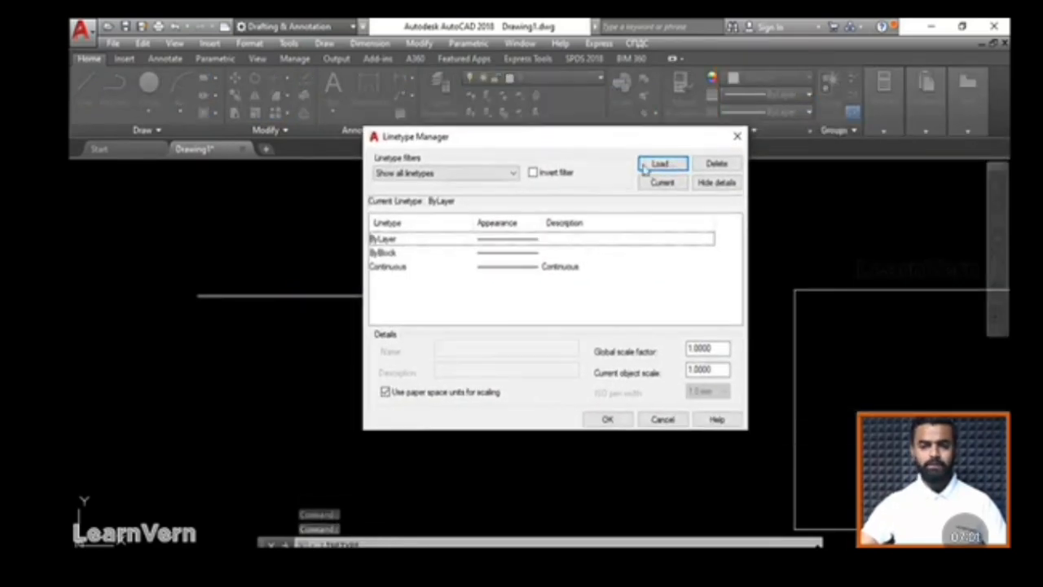
{"action": "left_click", "coordinate": [657, 164]}
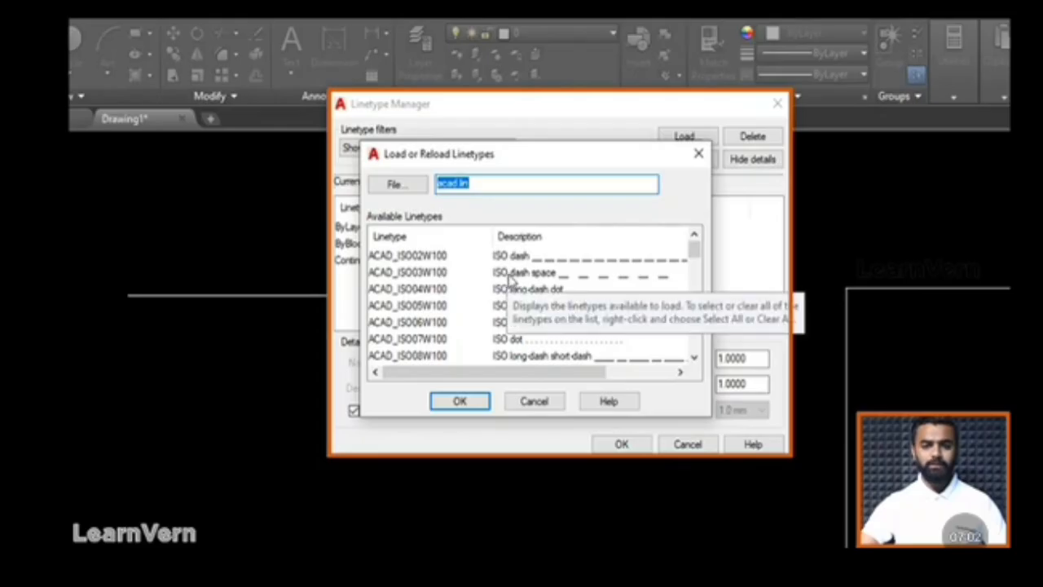
{"action": "left_click", "coordinate": [406, 273]}
{"action": "scroll", "coordinate": [525, 320], "scroll_direction": "down", "scroll_amount": 4}
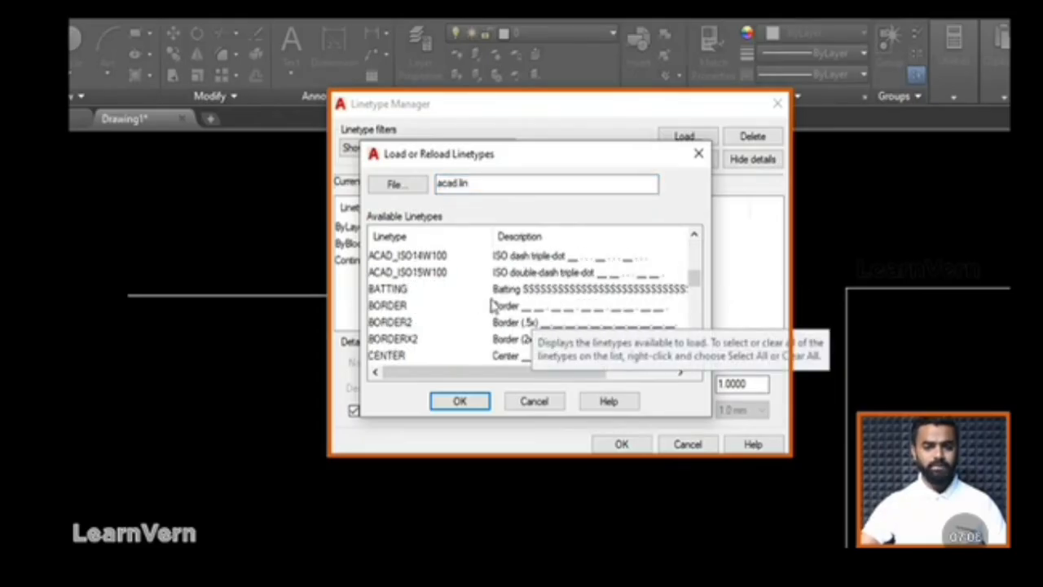
{"action": "left_click", "coordinate": [397, 306]}
{"action": "left_click", "coordinate": [459, 402]}
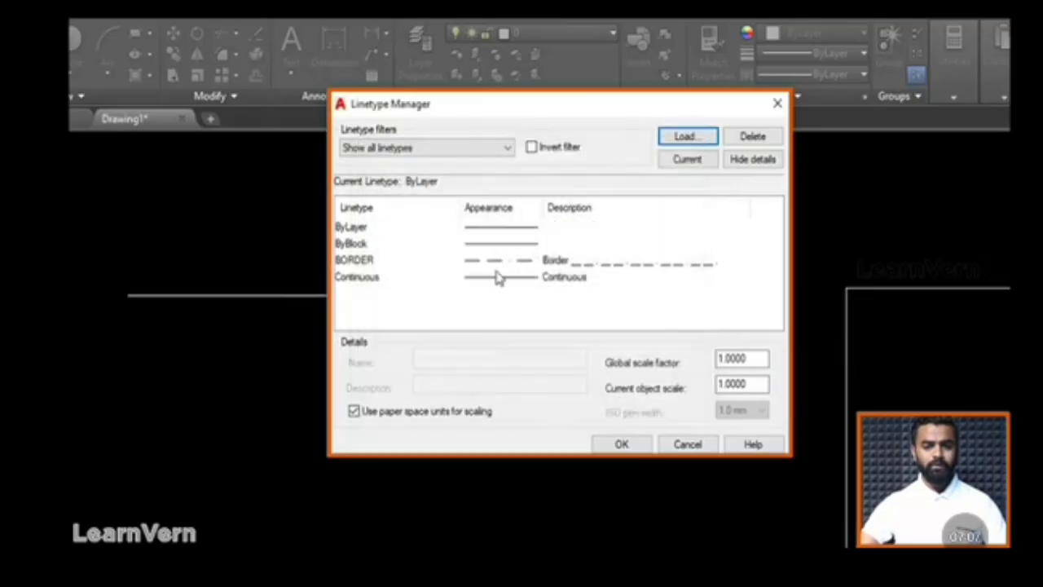
{"action": "left_click", "coordinate": [491, 263]}
{"action": "left_click", "coordinate": [621, 444]}
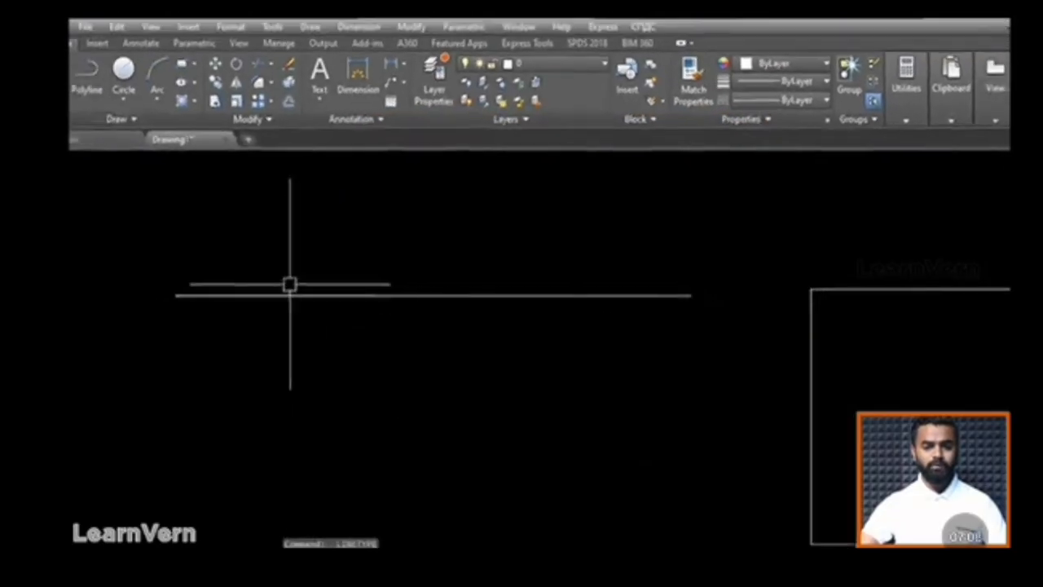
Set the short overlapping line's linetype to BORDER, and check both lines by selecting them with a window
{"action": "left_click", "coordinate": [245, 295]}
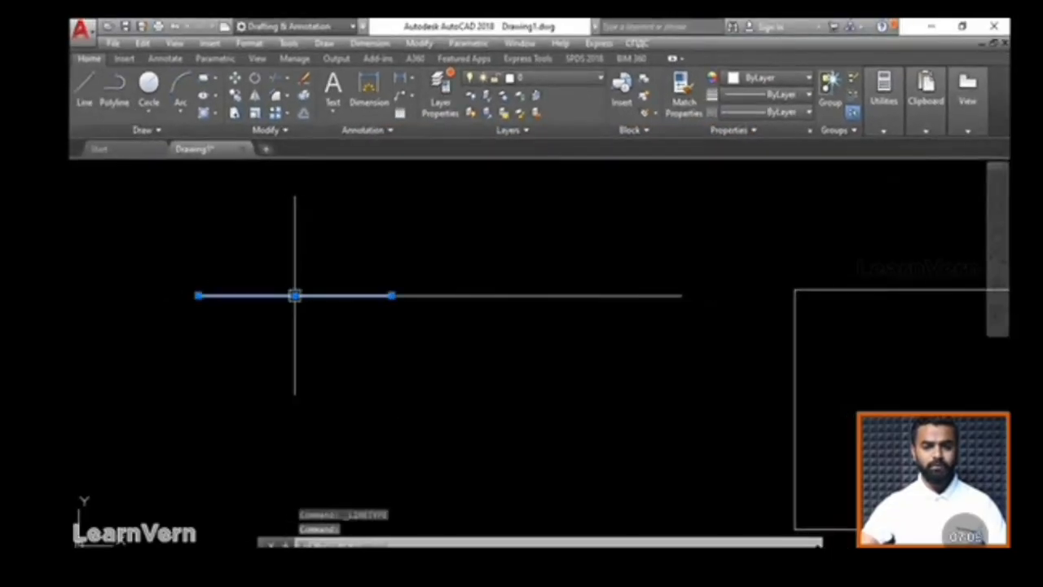
{"action": "left_click", "coordinate": [778, 97]}
{"action": "left_click", "coordinate": [743, 115]}
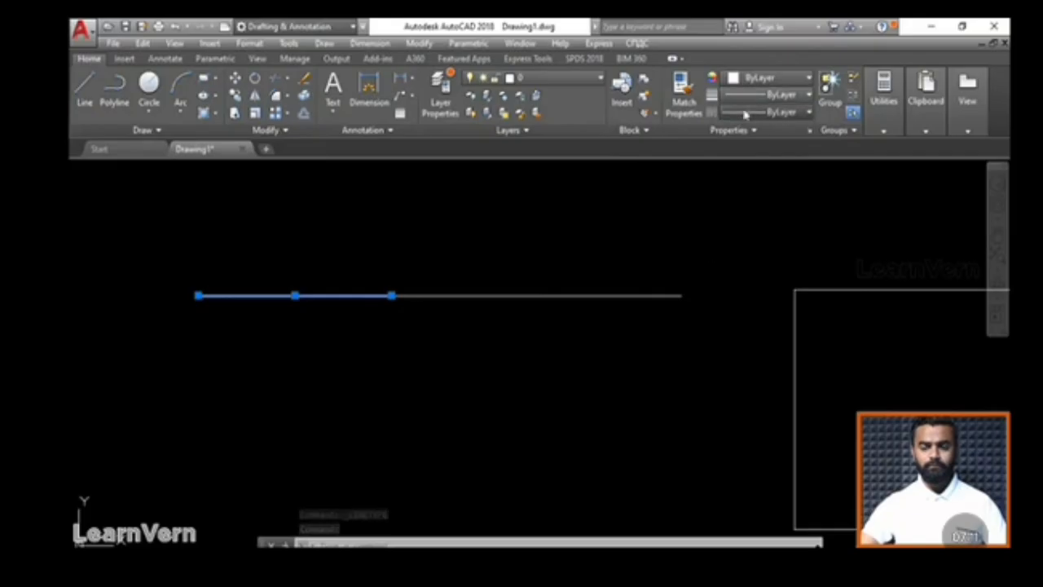
{"action": "left_click", "coordinate": [744, 113]}
{"action": "left_click", "coordinate": [752, 168]}
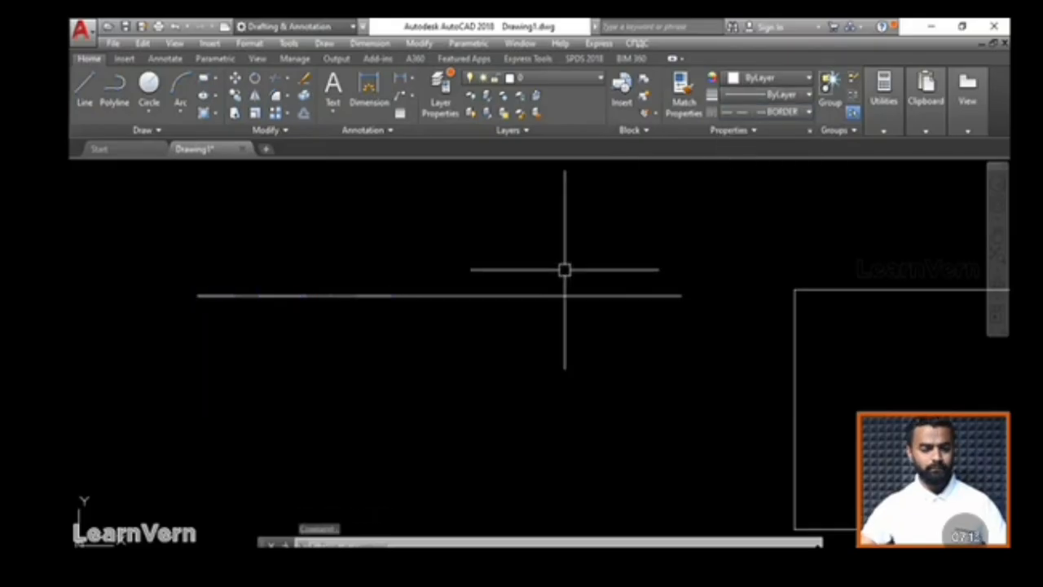
{"action": "key", "text": "Escape"}
{"action": "key", "text": "Escape"}
{"action": "left_click", "coordinate": [163, 252]}
{"action": "left_click", "coordinate": [731, 337]}
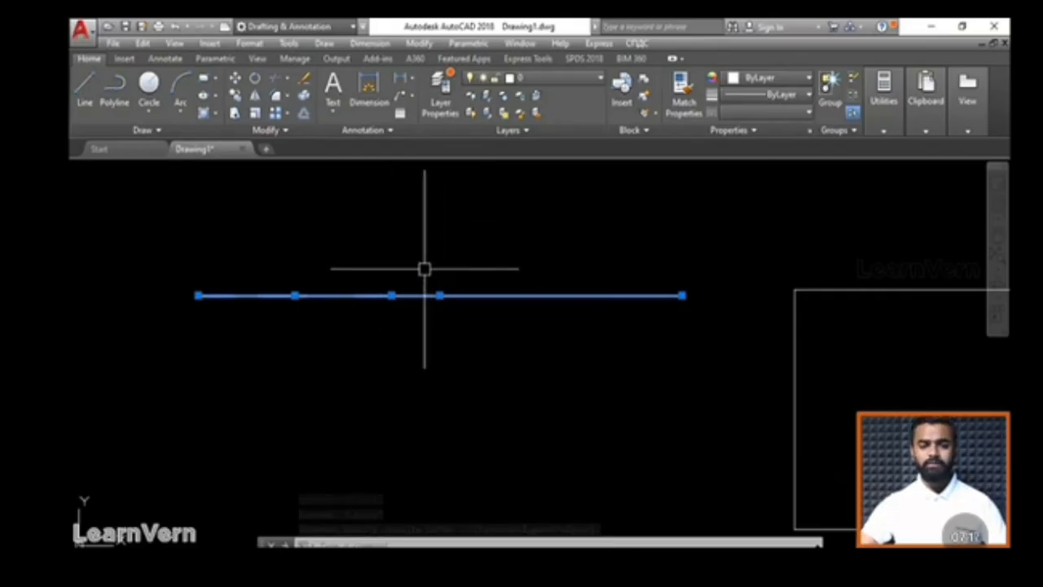
{"action": "key", "text": "Escape"}
{"action": "key", "text": "Escape"}
{"action": "key", "text": "Escape"}
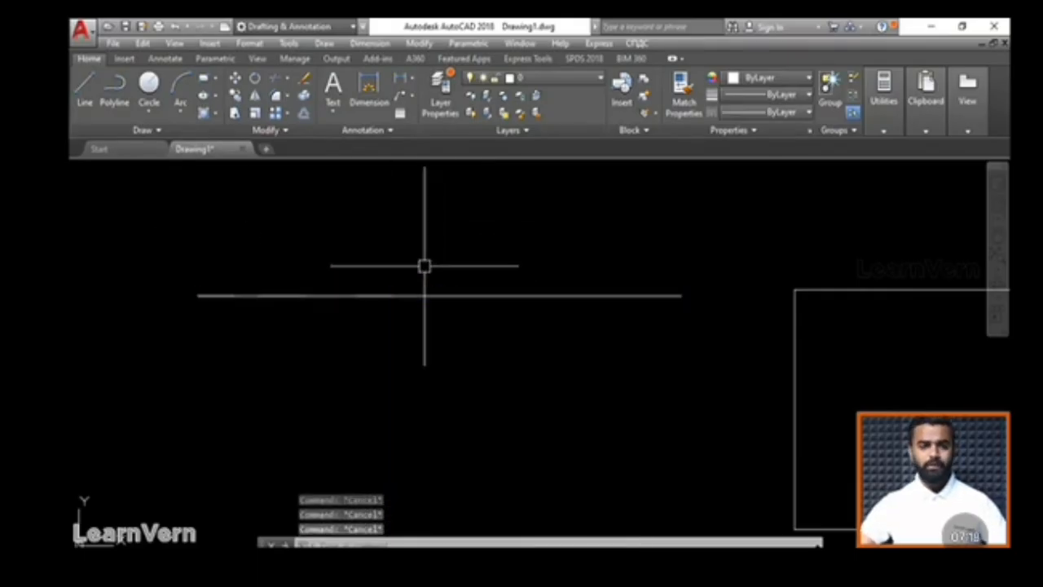
Run Overkill on the horizontal line and its BORDER overlapping line with no object property ignored, including lineweight
{"action": "type", "text": "overkill"}
{"action": "key", "text": "Return"}
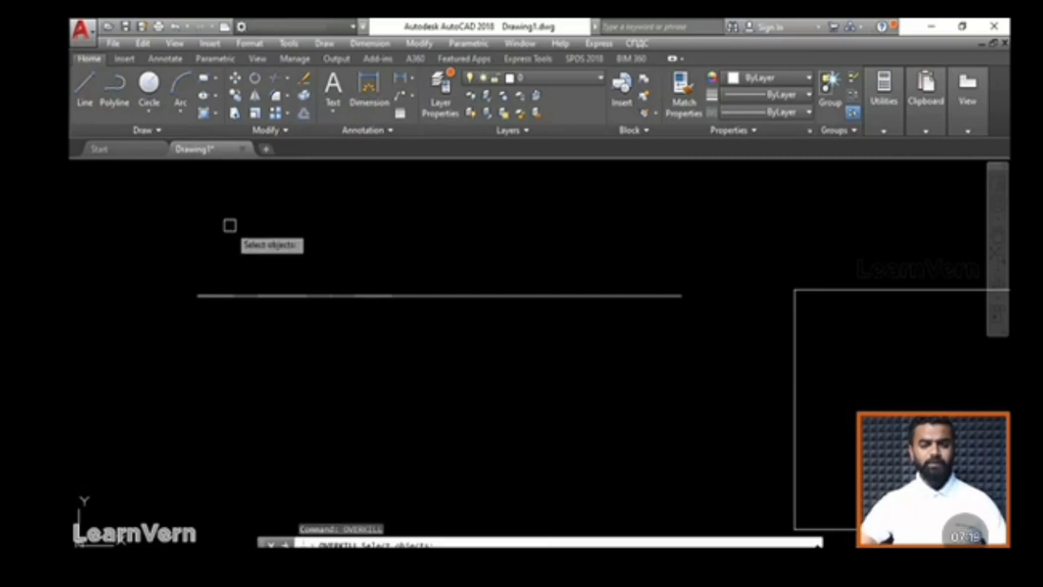
{"action": "left_click", "coordinate": [152, 217]}
{"action": "key", "text": "Return"}
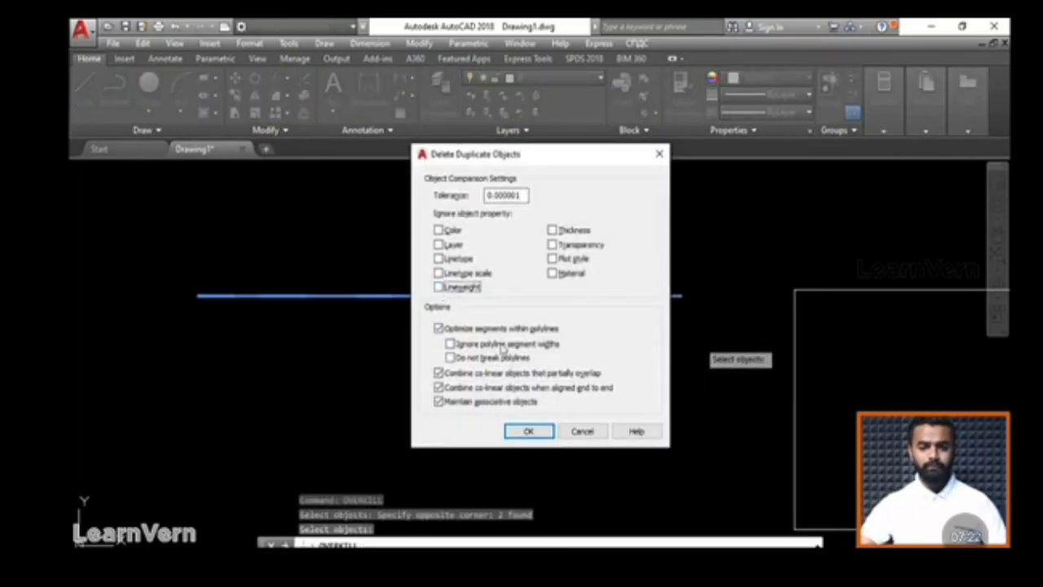
{"action": "left_click", "coordinate": [528, 432]}
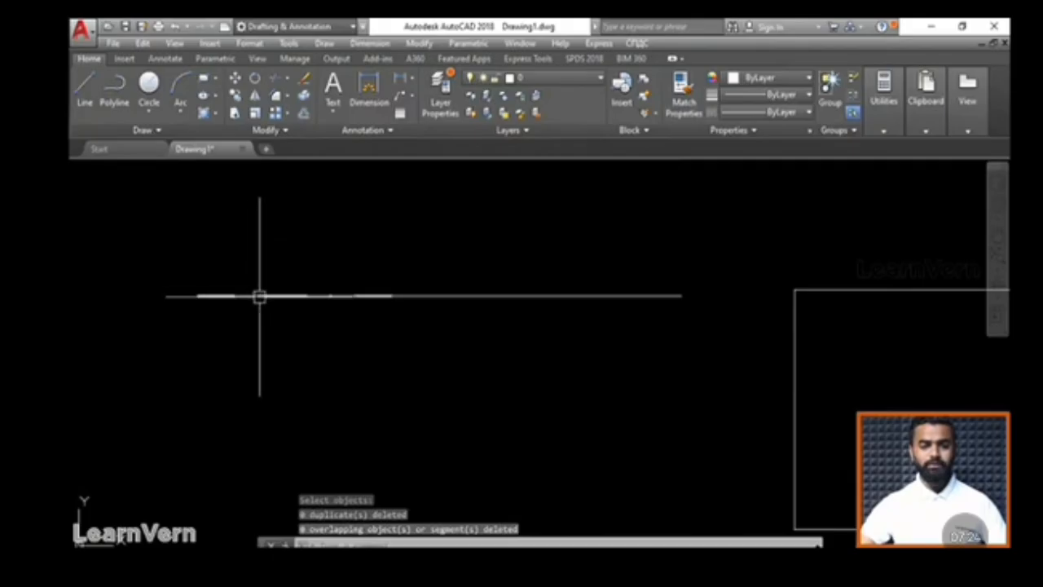
{"action": "key", "text": "Escape"}
{"action": "key", "text": "Escape"}
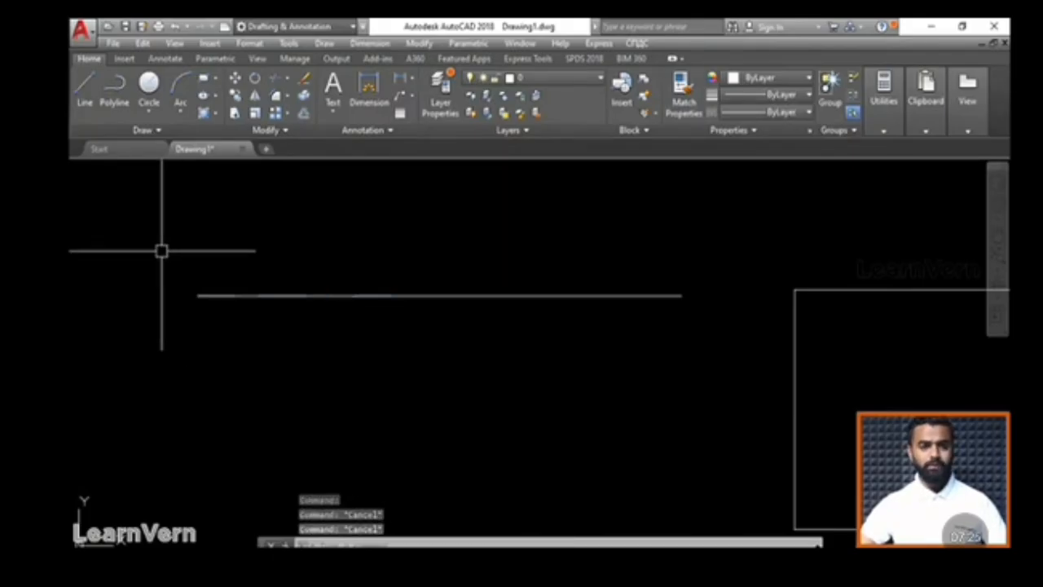
Run Overkill on the same two lines ignoring linetype, and check the result by selecting the horizontal line
{"action": "type", "text": "OV"}
{"action": "key", "text": "Return"}
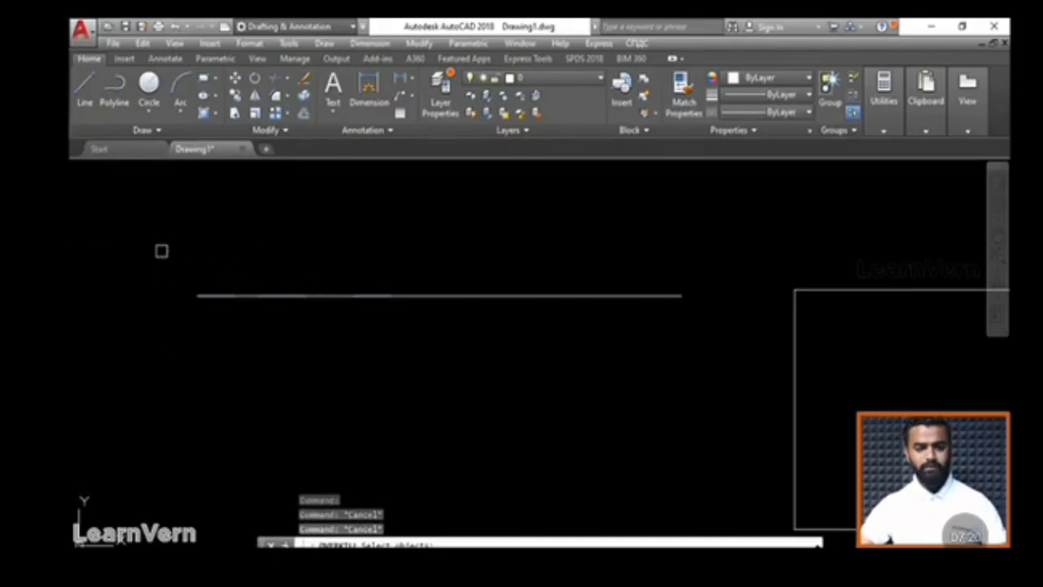
{"action": "left_click", "coordinate": [162, 251]}
{"action": "left_click", "coordinate": [703, 326]}
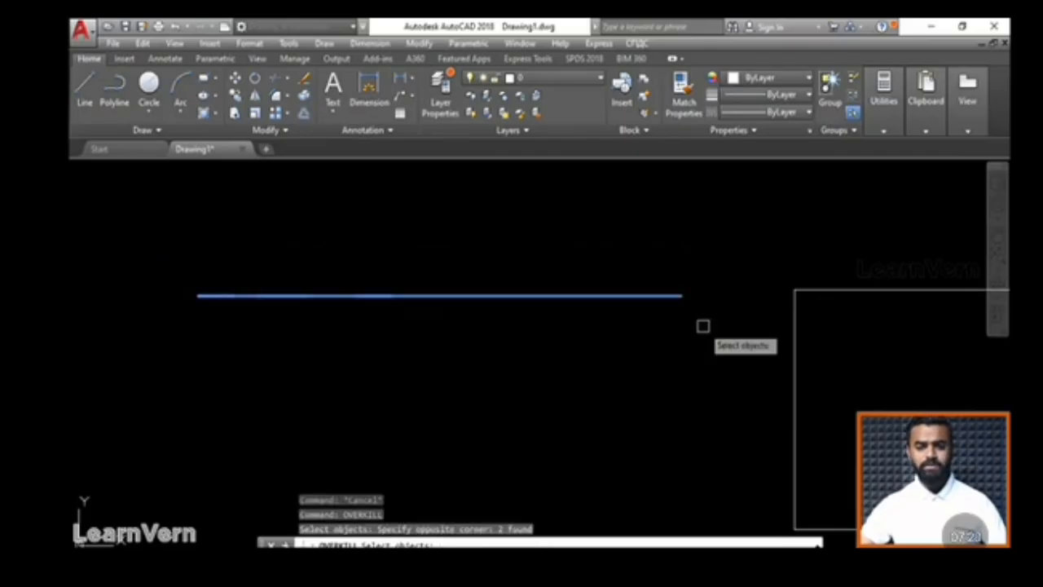
{"action": "key", "text": "Return"}
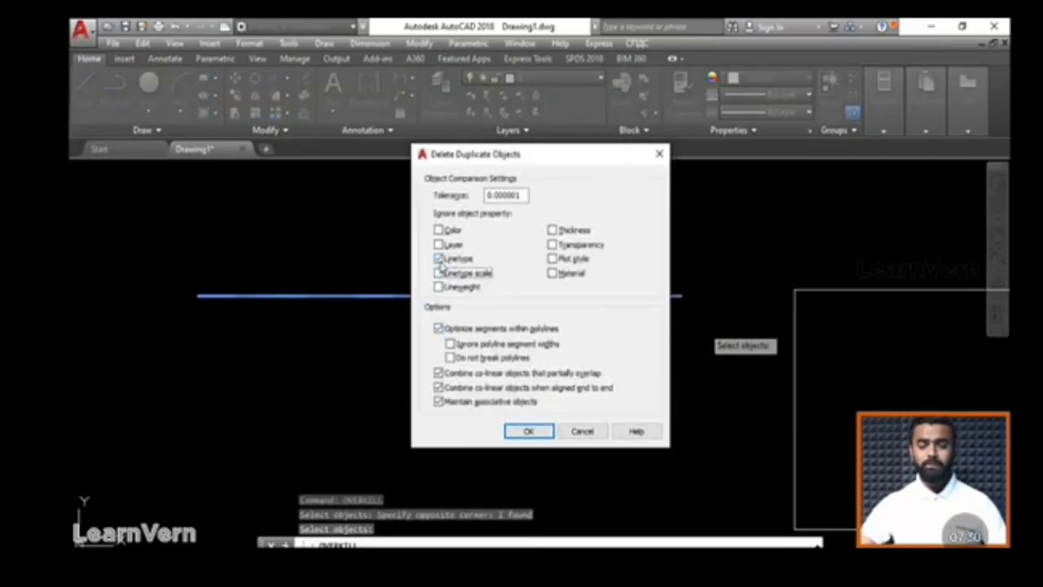
{"action": "left_click", "coordinate": [531, 431]}
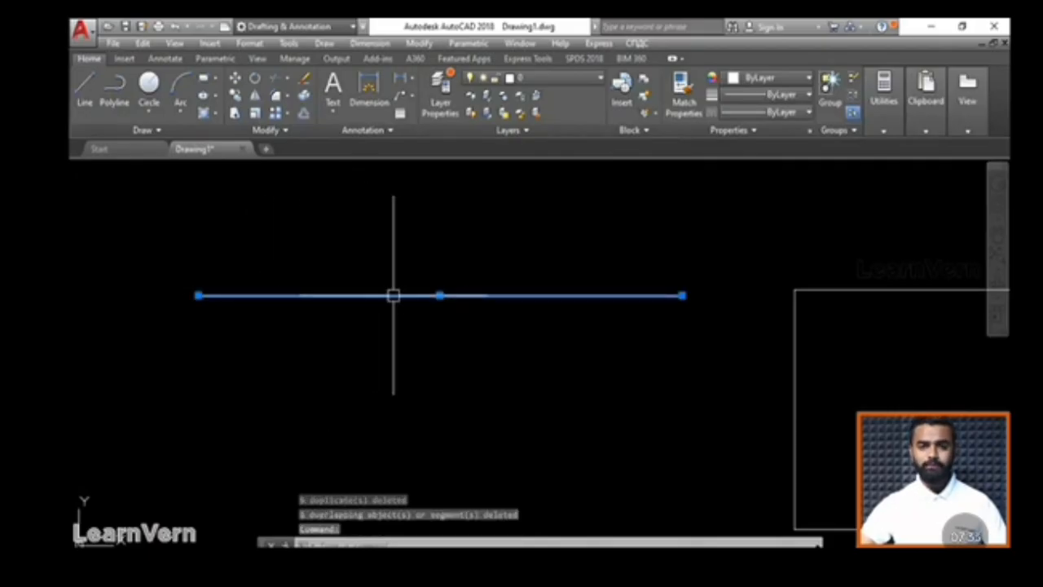
{"action": "scroll", "coordinate": [393, 295], "scroll_direction": "down", "scroll_amount": 2}
{"action": "key", "text": "Escape"}
{"action": "key", "text": "Escape"}
Draw a new horizontal line below the existing one, a little shorter than it
{"action": "middle_click_drag", "start_coordinate": [409, 285], "coordinate": [321, 287]}
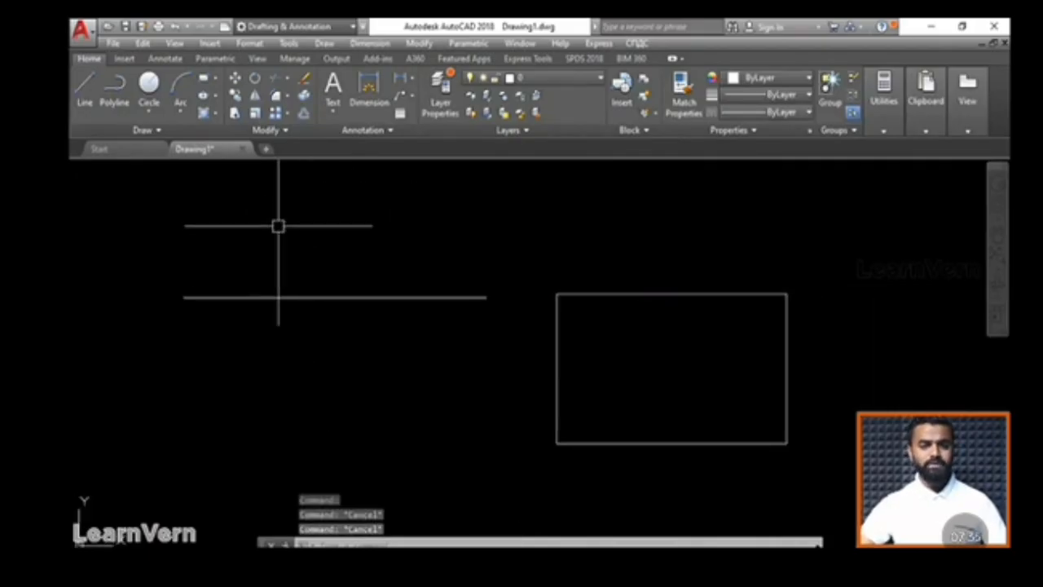
{"action": "middle_click_drag", "start_coordinate": [461, 366], "coordinate": [436, 340]}
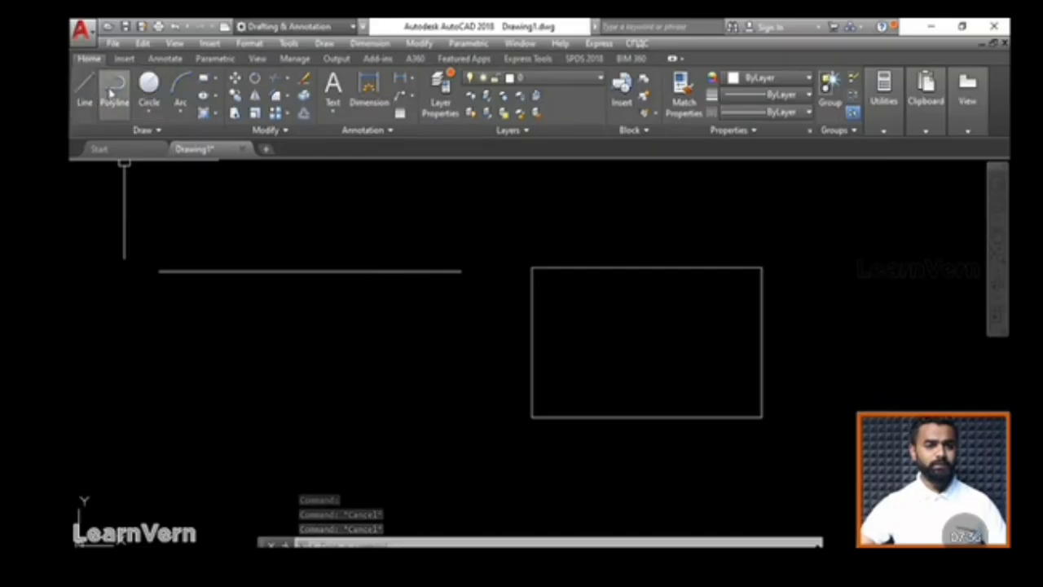
{"action": "left_click", "coordinate": [85, 90]}
{"action": "left_click", "coordinate": [155, 374]}
{"action": "left_click", "coordinate": [403, 374]}
{"action": "key", "text": "Escape"}
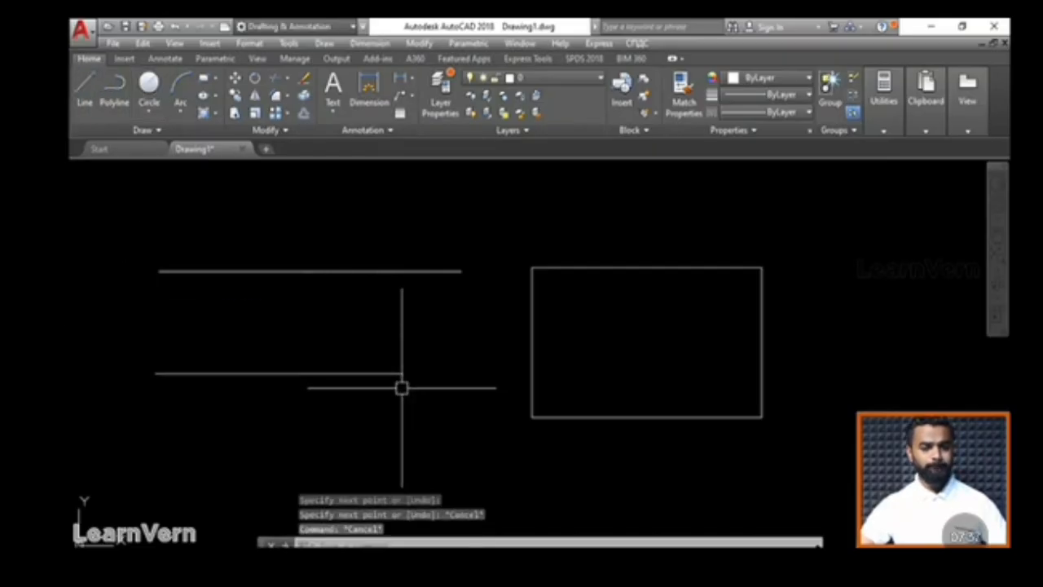
Draw a short line over the lower horizontal line, from its left end to about two-thirds of its length
{"action": "left_click", "coordinate": [85, 90]}
{"action": "left_click", "coordinate": [155, 374]}
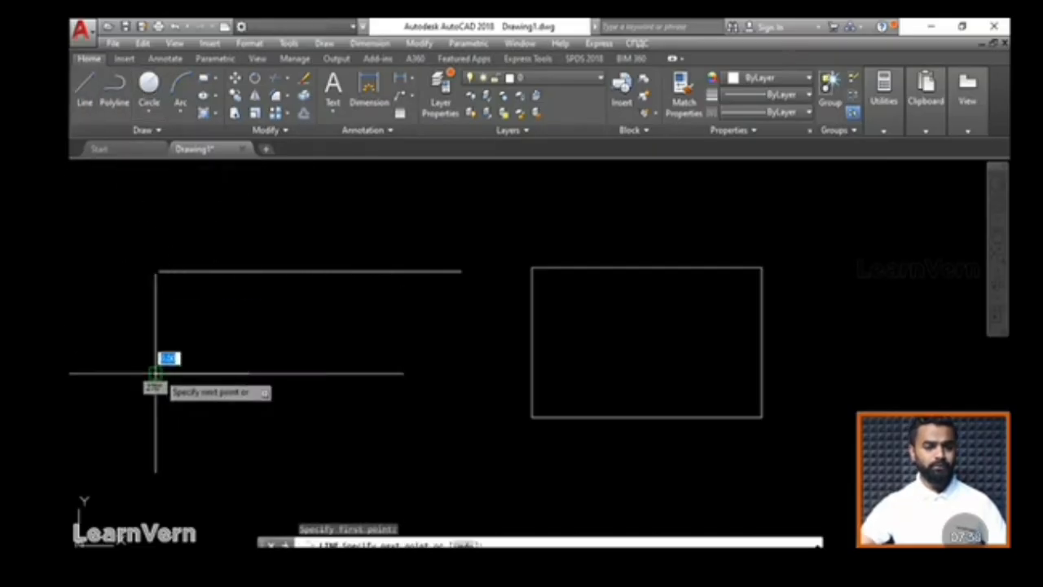
{"action": "left_click", "coordinate": [218, 375]}
{"action": "left_click", "coordinate": [316, 399]}
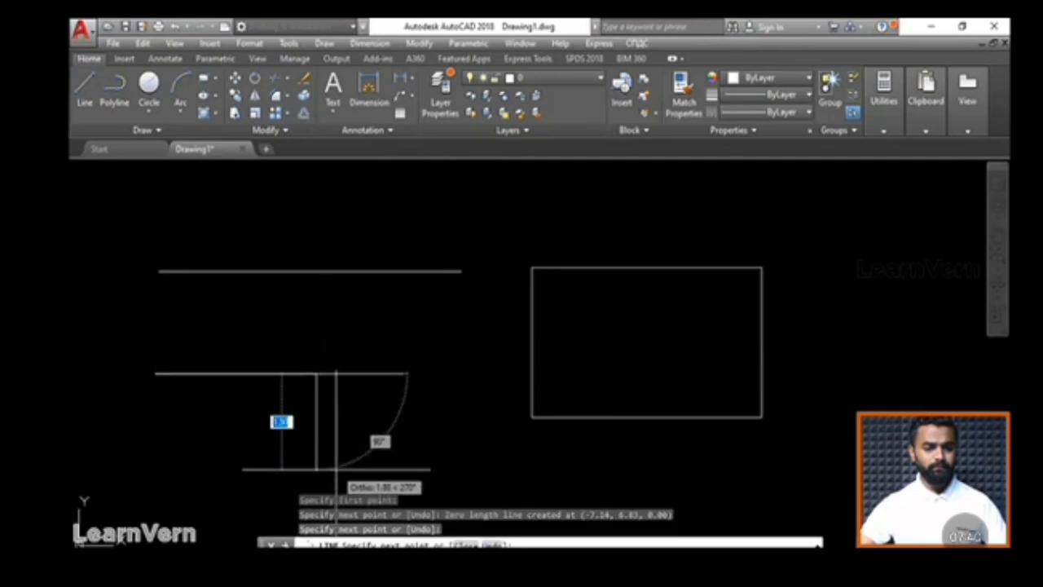
{"action": "key", "text": "Escape"}
{"action": "key", "text": "Escape"}
Draw a short line over the upper horizontal line, from its left end to about its middle
{"action": "key", "text": "Return"}
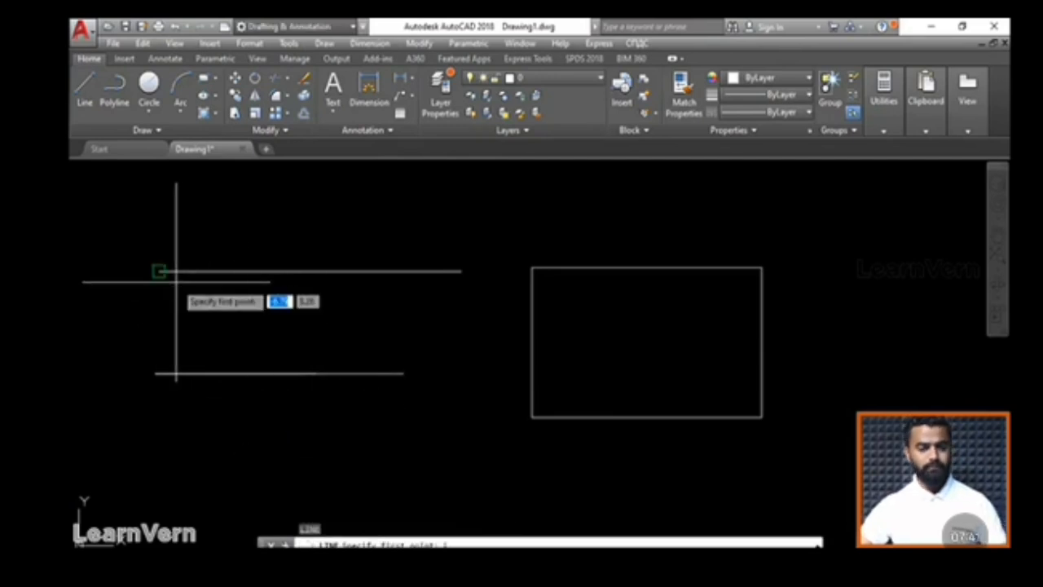
{"action": "left_click", "coordinate": [159, 271]}
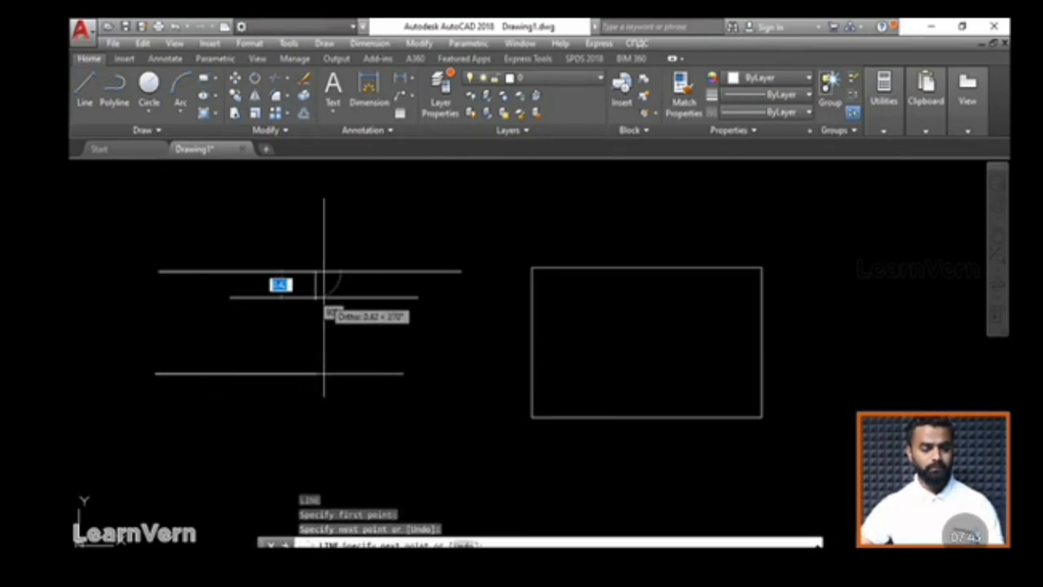
{"action": "key", "text": "Escape"}
{"action": "key", "text": "Escape"}
Draw short lines over the rectangle's top edge from the upper-left corner and over its right edge from the upper-right corner, each past the edge's middle
{"action": "key", "text": "Return"}
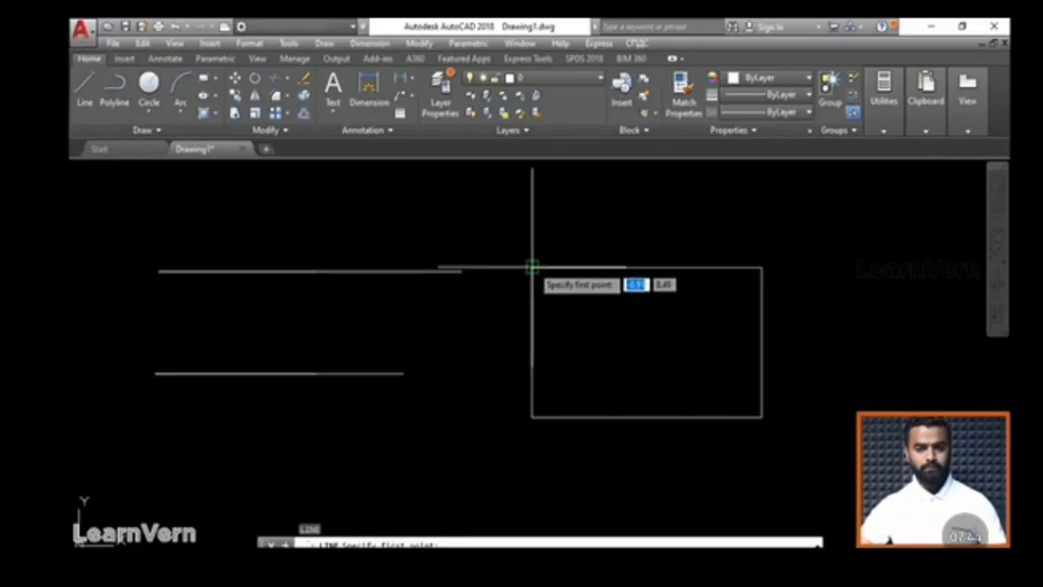
{"action": "left_click", "coordinate": [661, 328]}
{"action": "key", "text": "Escape"}
{"action": "key", "text": "Escape"}
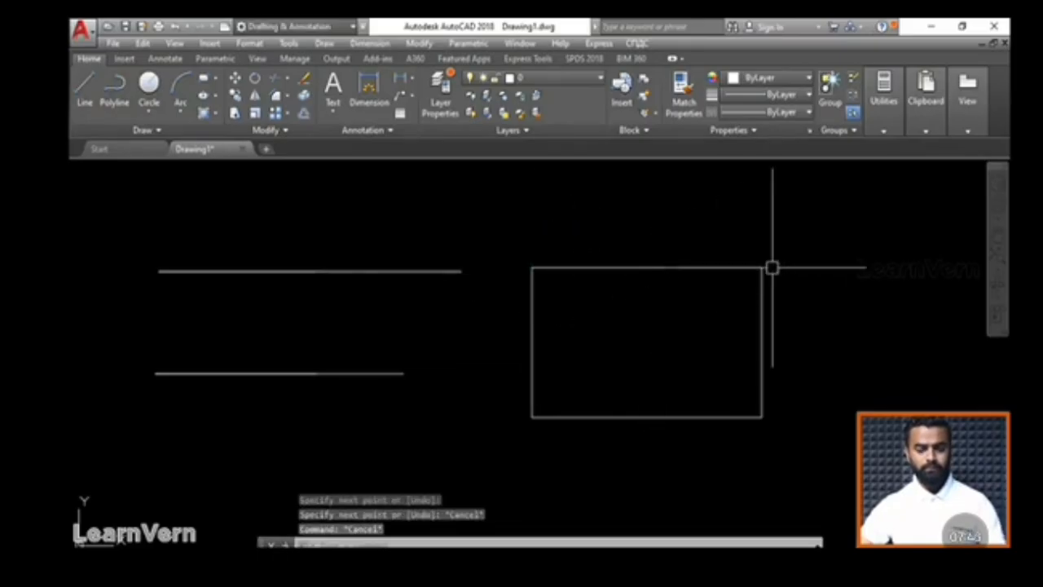
{"action": "key", "text": "Return"}
{"action": "left_click", "coordinate": [762, 268]}
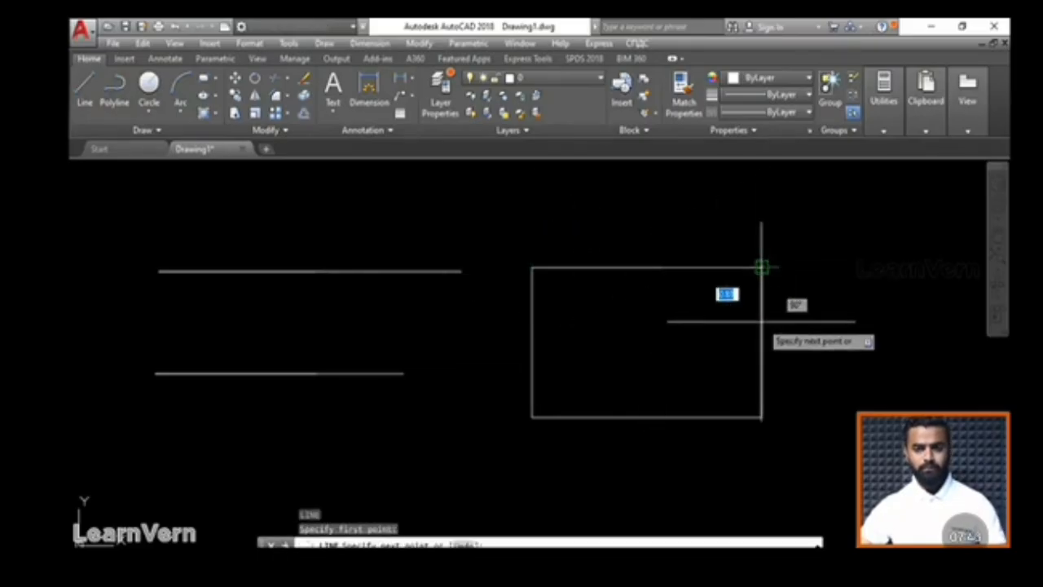
{"action": "left_click", "coordinate": [727, 363]}
{"action": "key", "text": "Escape"}
{"action": "key", "text": "Escape"}
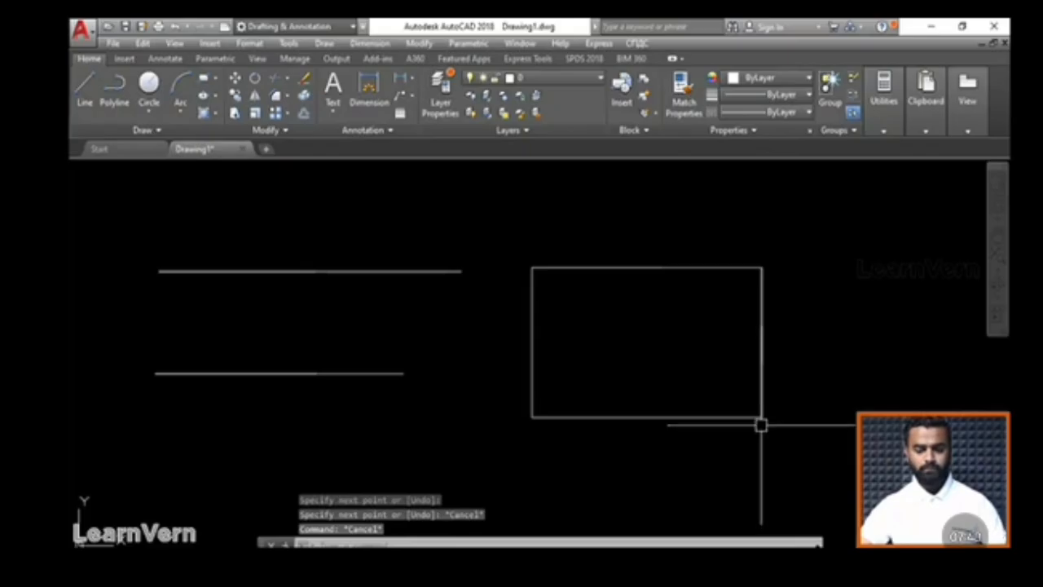
Draw short lines over the rectangle's bottom edge from the lower-right corner and over its left edge from the lower-left corner, each to about mid-edge
{"action": "key", "text": "Return"}
{"action": "left_click", "coordinate": [761, 454]}
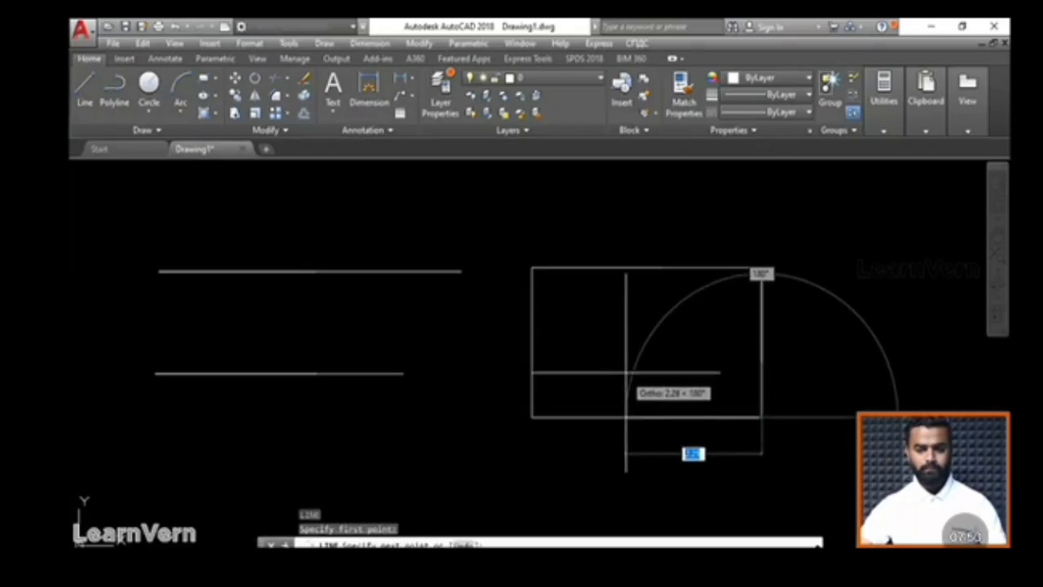
{"action": "key", "text": "Escape"}
{"action": "key", "text": "Escape"}
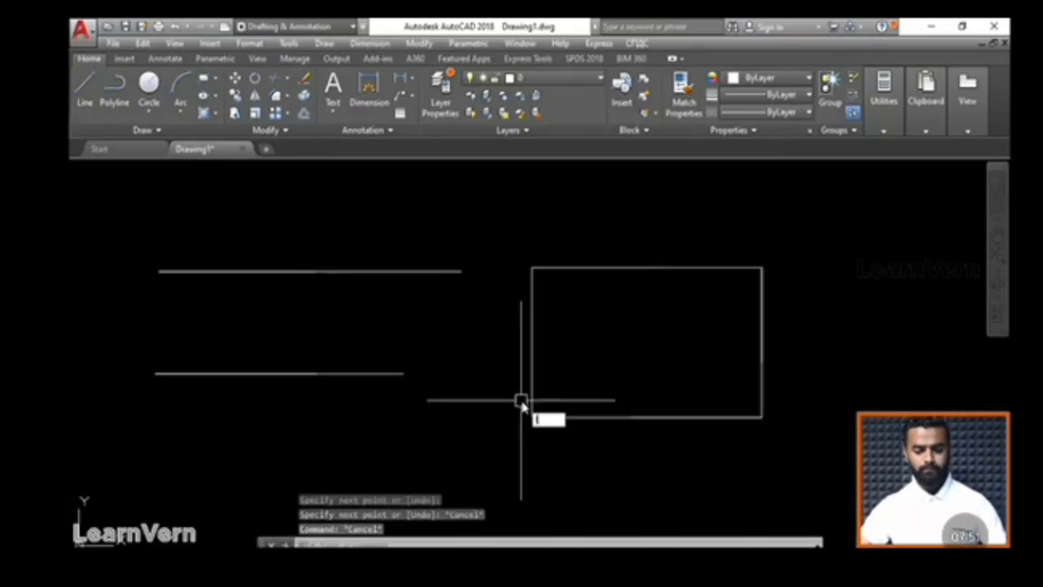
{"action": "key", "text": "Return"}
{"action": "left_click", "coordinate": [531, 342]}
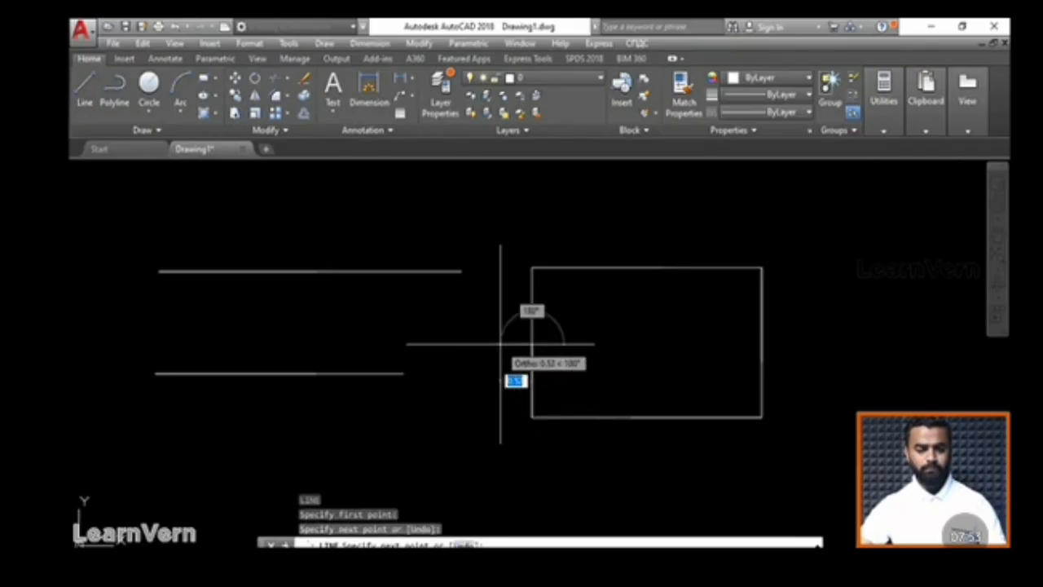
{"action": "key", "text": "Escape"}
{"action": "key", "text": "Escape"}
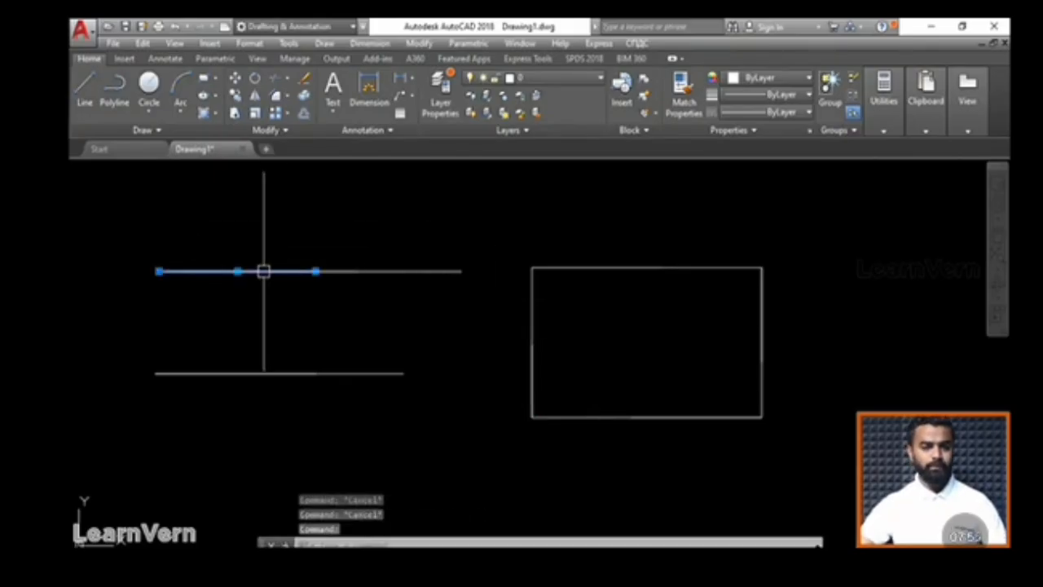
Colour the upper short overlapping line 248,215,49, and set the lineweight of both short horizontal overlapping lines to 0.53 mm
{"action": "left_click", "coordinate": [748, 79]}
{"action": "left_click", "coordinate": [745, 138]}
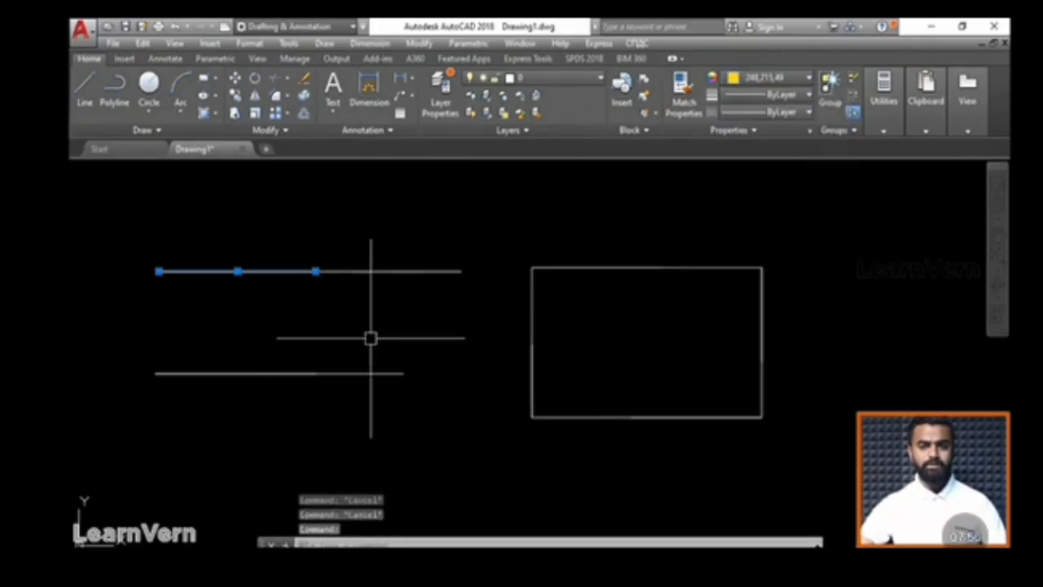
{"action": "left_click", "coordinate": [239, 373]}
{"action": "left_click", "coordinate": [749, 95]}
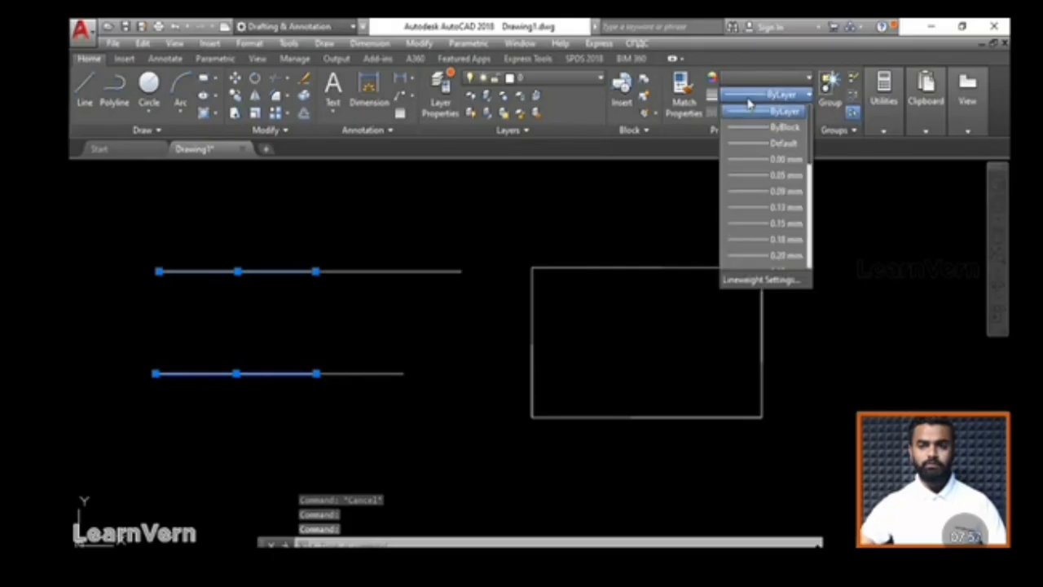
{"action": "scroll", "coordinate": [779, 189], "scroll_direction": "down", "scroll_amount": 4}
{"action": "left_click", "coordinate": [757, 161]}
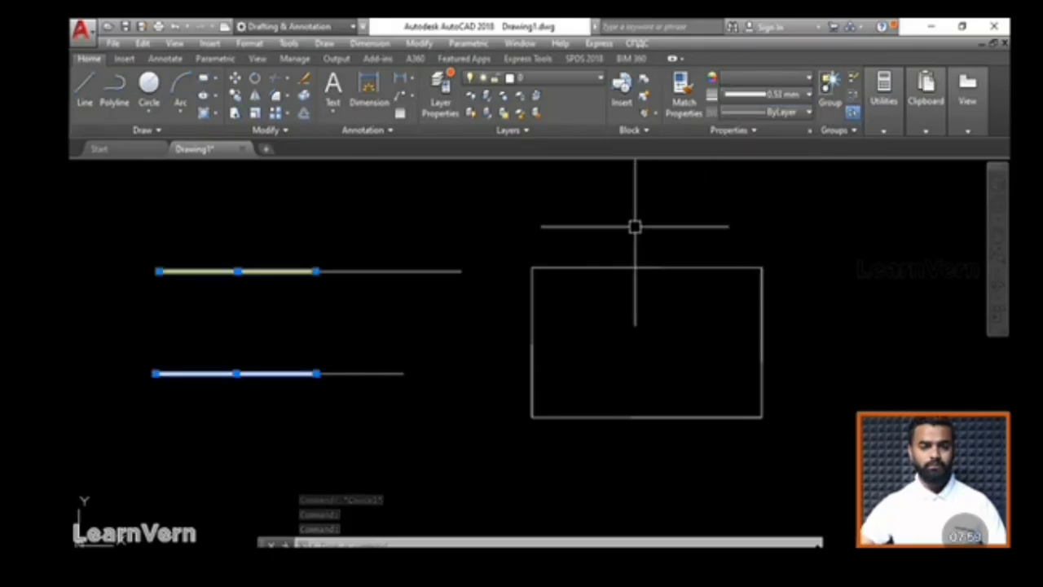
{"action": "key", "text": "Escape"}
{"action": "key", "text": "Escape"}
Set the lineweight of the yellow short overlapping line back to ByLayer
{"action": "left_click", "coordinate": [278, 271]}
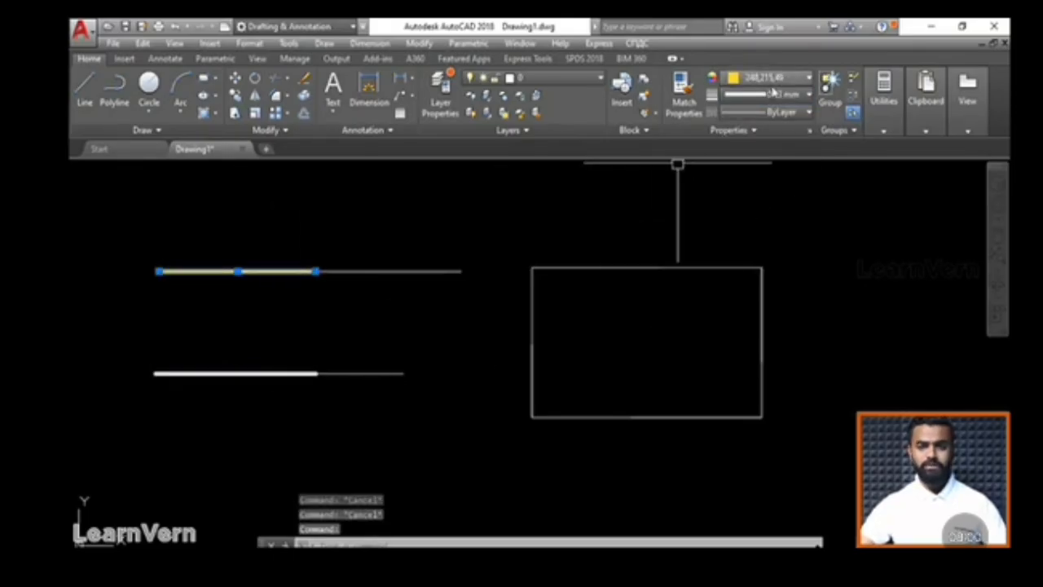
{"action": "left_click", "coordinate": [766, 94]}
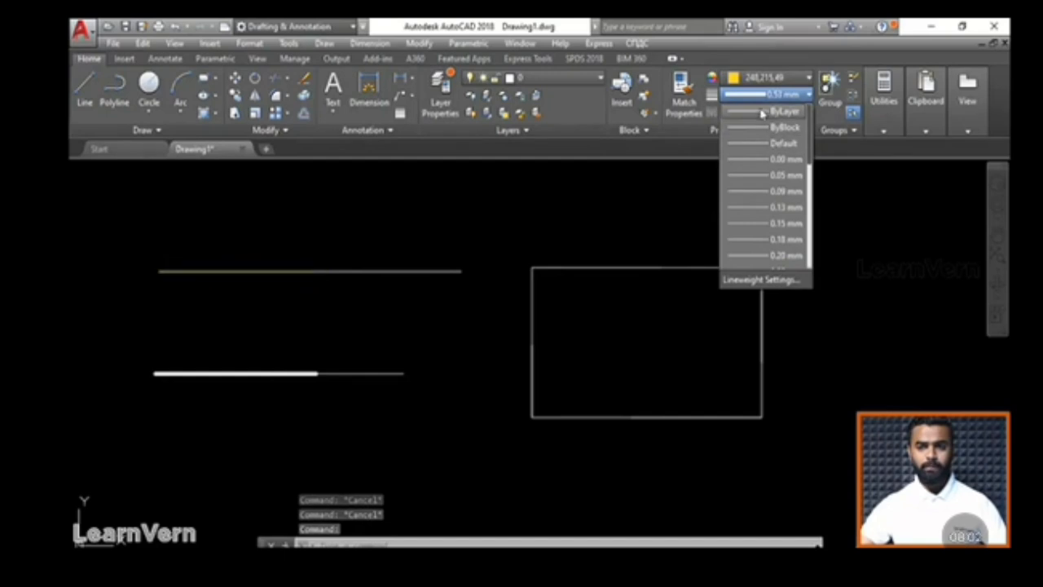
{"action": "key", "text": "Escape"}
Set the linetype of the short overlapping line on the rectangle's top edge to BORDER
{"action": "left_click", "coordinate": [507, 243]}
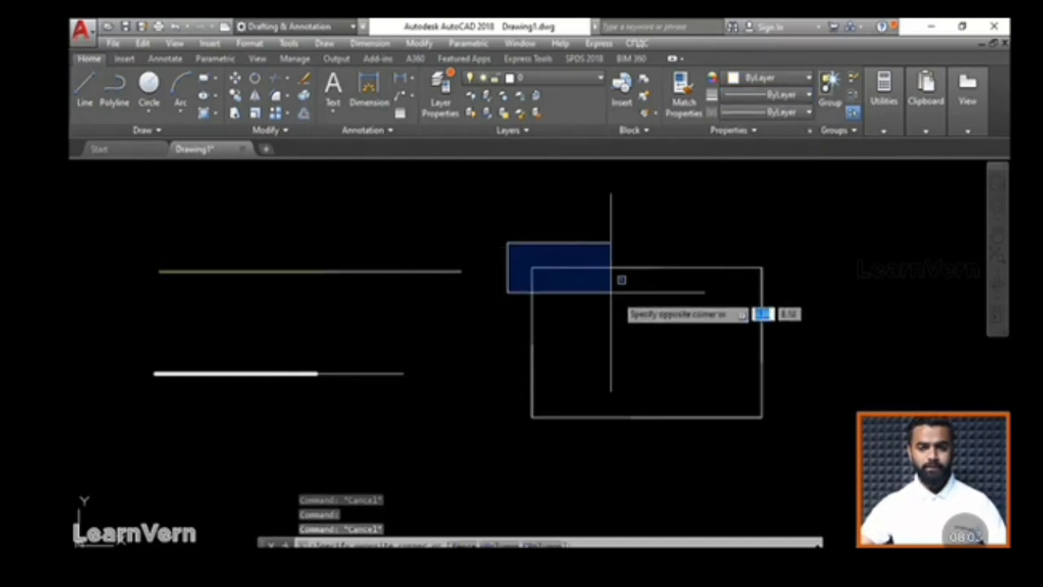
{"action": "left_click", "coordinate": [684, 321]}
{"action": "left_click", "coordinate": [733, 112]}
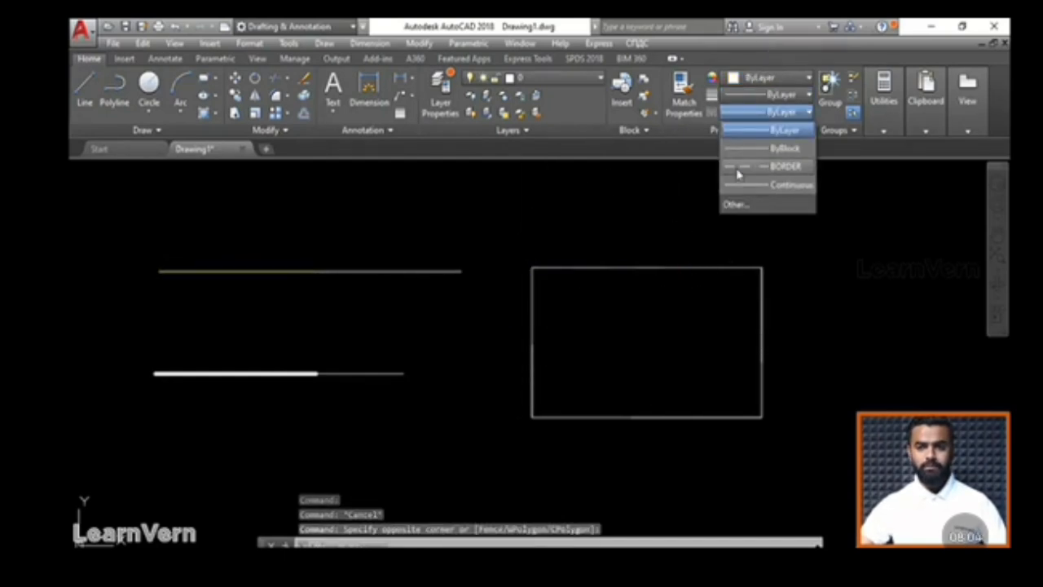
{"action": "left_click", "coordinate": [738, 168]}
{"action": "left_click", "coordinate": [740, 239]}
{"action": "left_click", "coordinate": [803, 373]}
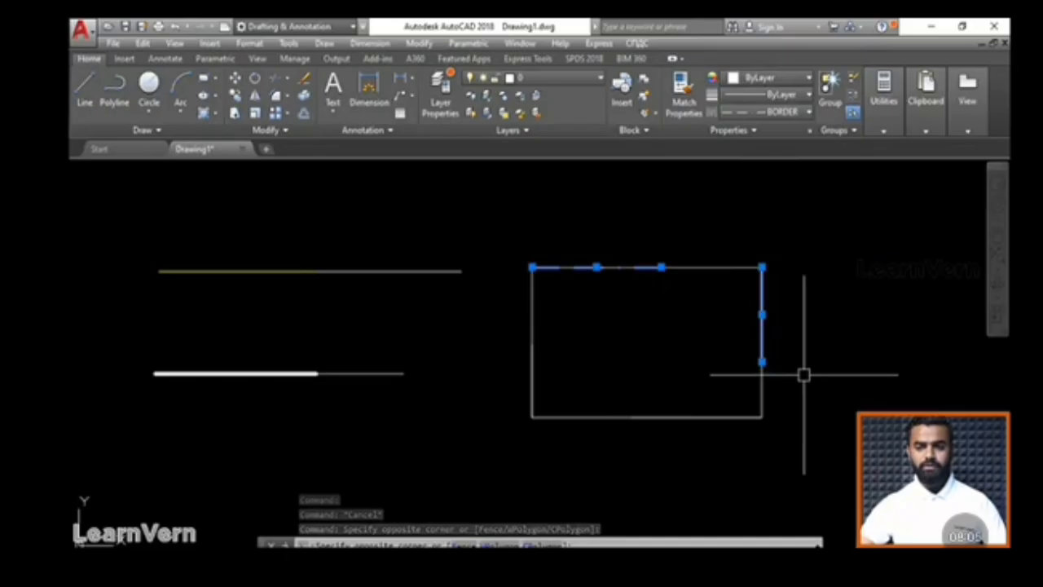
{"action": "left_click", "coordinate": [751, 79]}
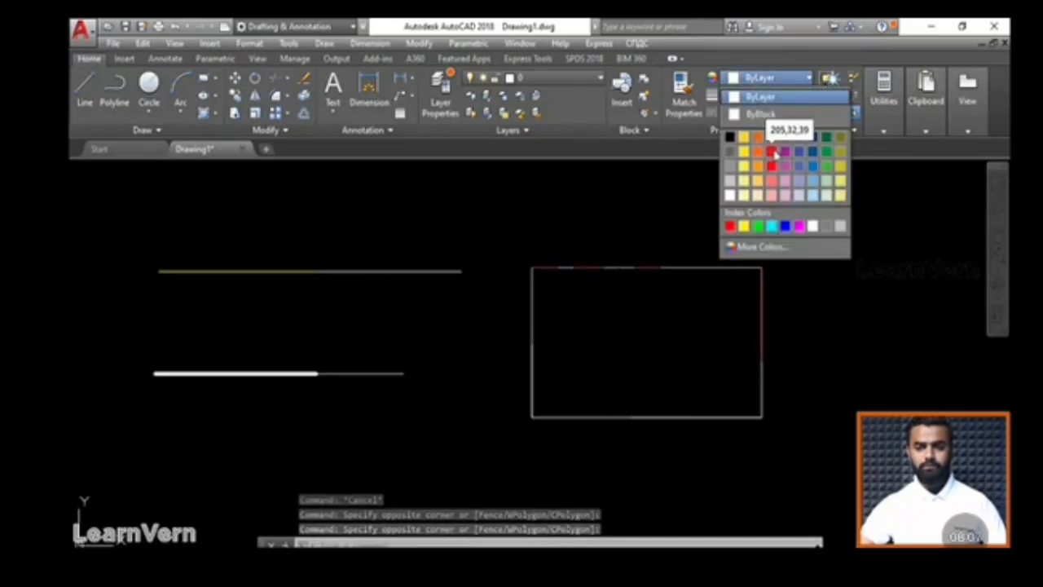
{"action": "key", "text": "Escape"}
{"action": "key", "text": "Escape"}
Select only the short overlapping line on the rectangle's right edge with a window
{"action": "left_click", "coordinate": [752, 250]}
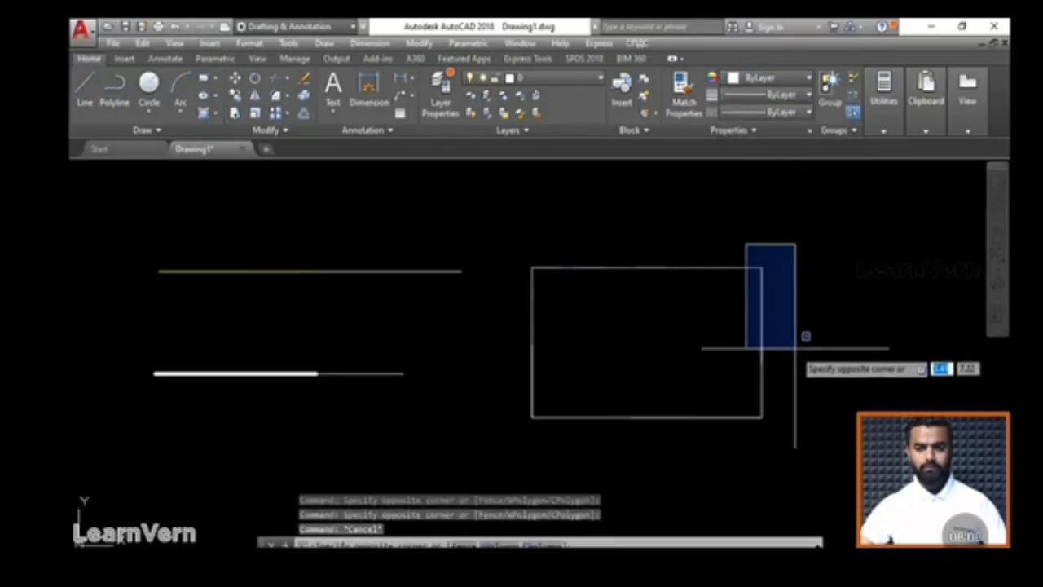